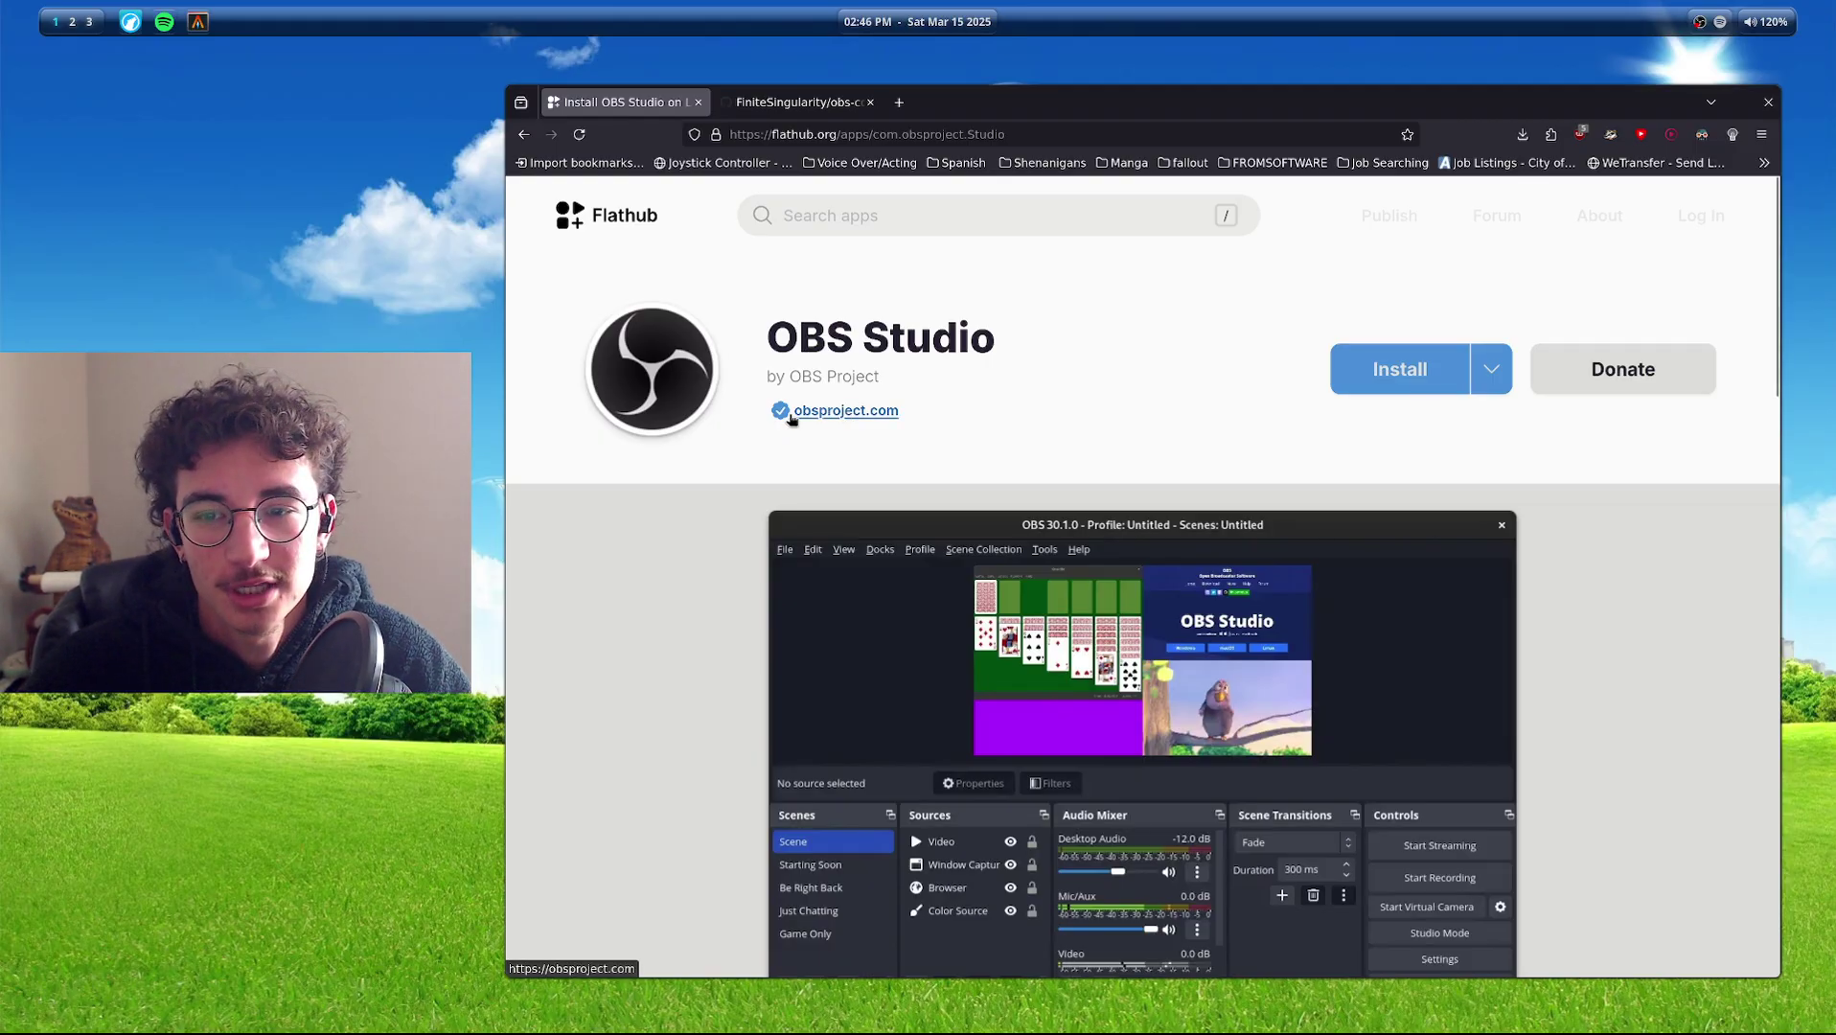
Switch to the obs-composite-blur GitHub repository and scroll through its README install sections.
scroll(732, 535, "down", 3)
scroll(736, 532, "up", 3)
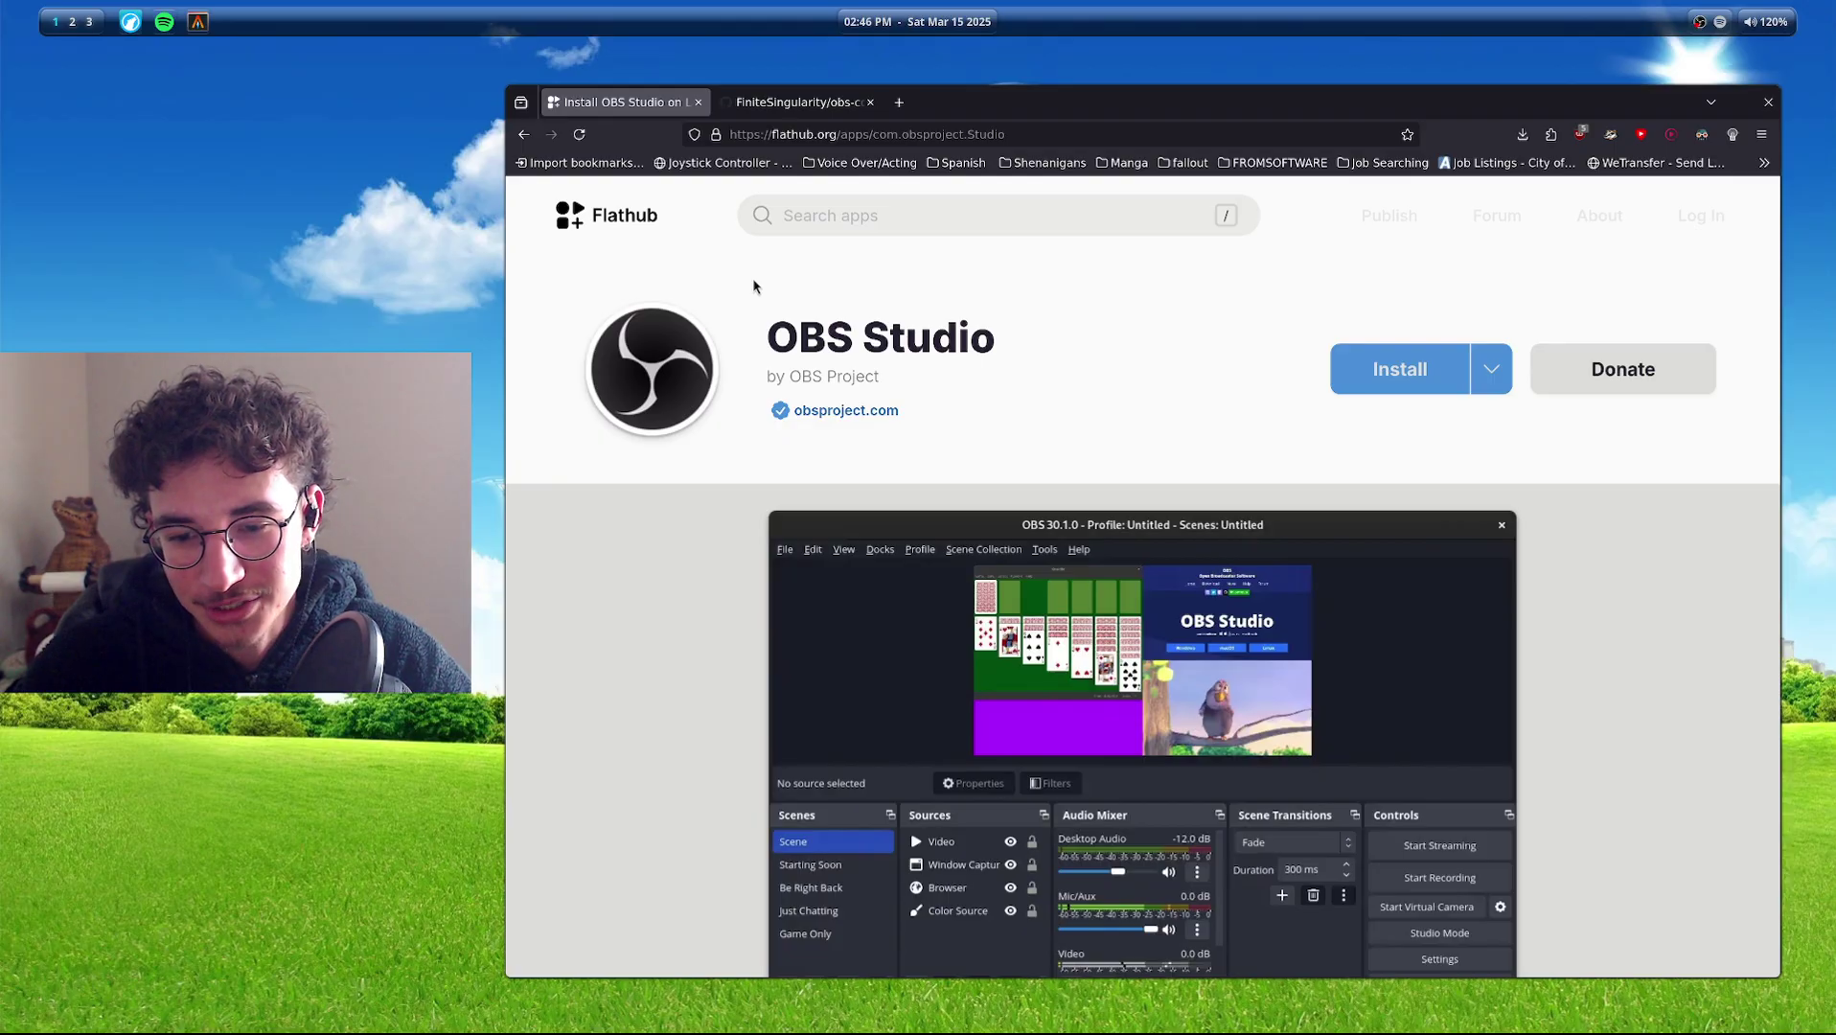
left_click(798, 101)
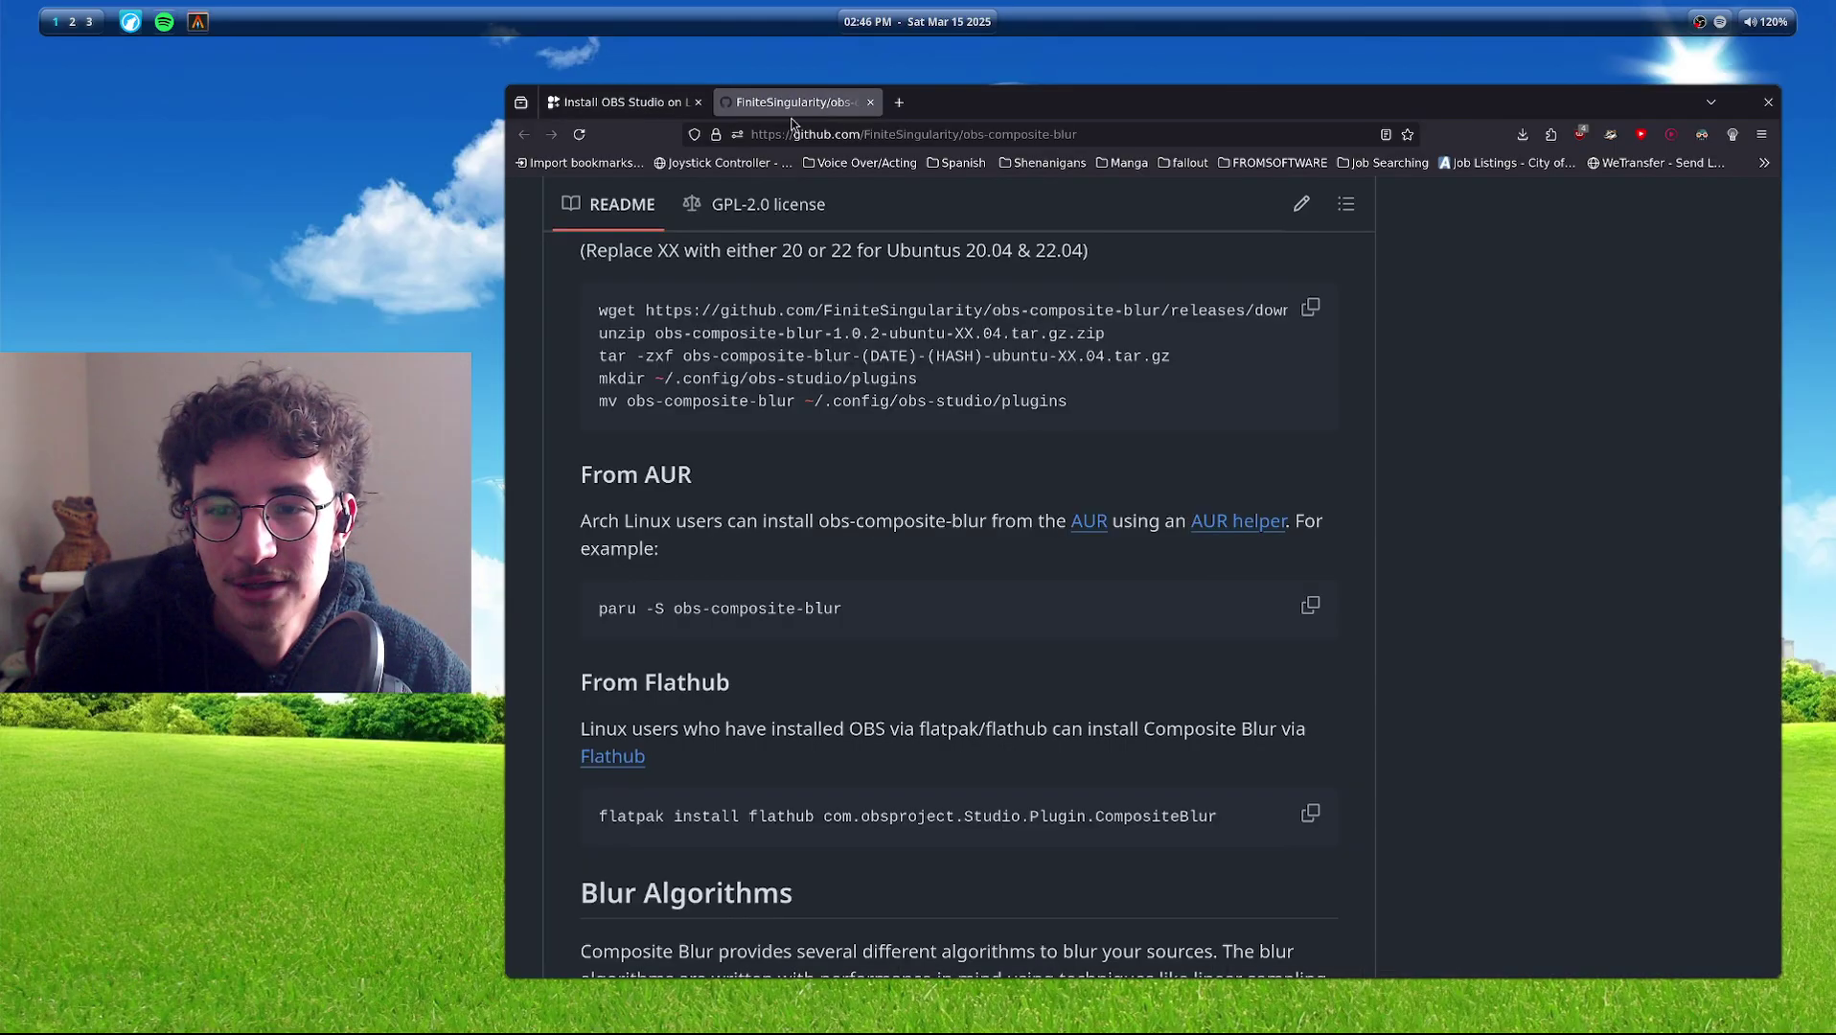
scroll(1068, 526, "up", 15)
scroll(1149, 591, "down", 3)
scroll(1149, 591, "down", 5)
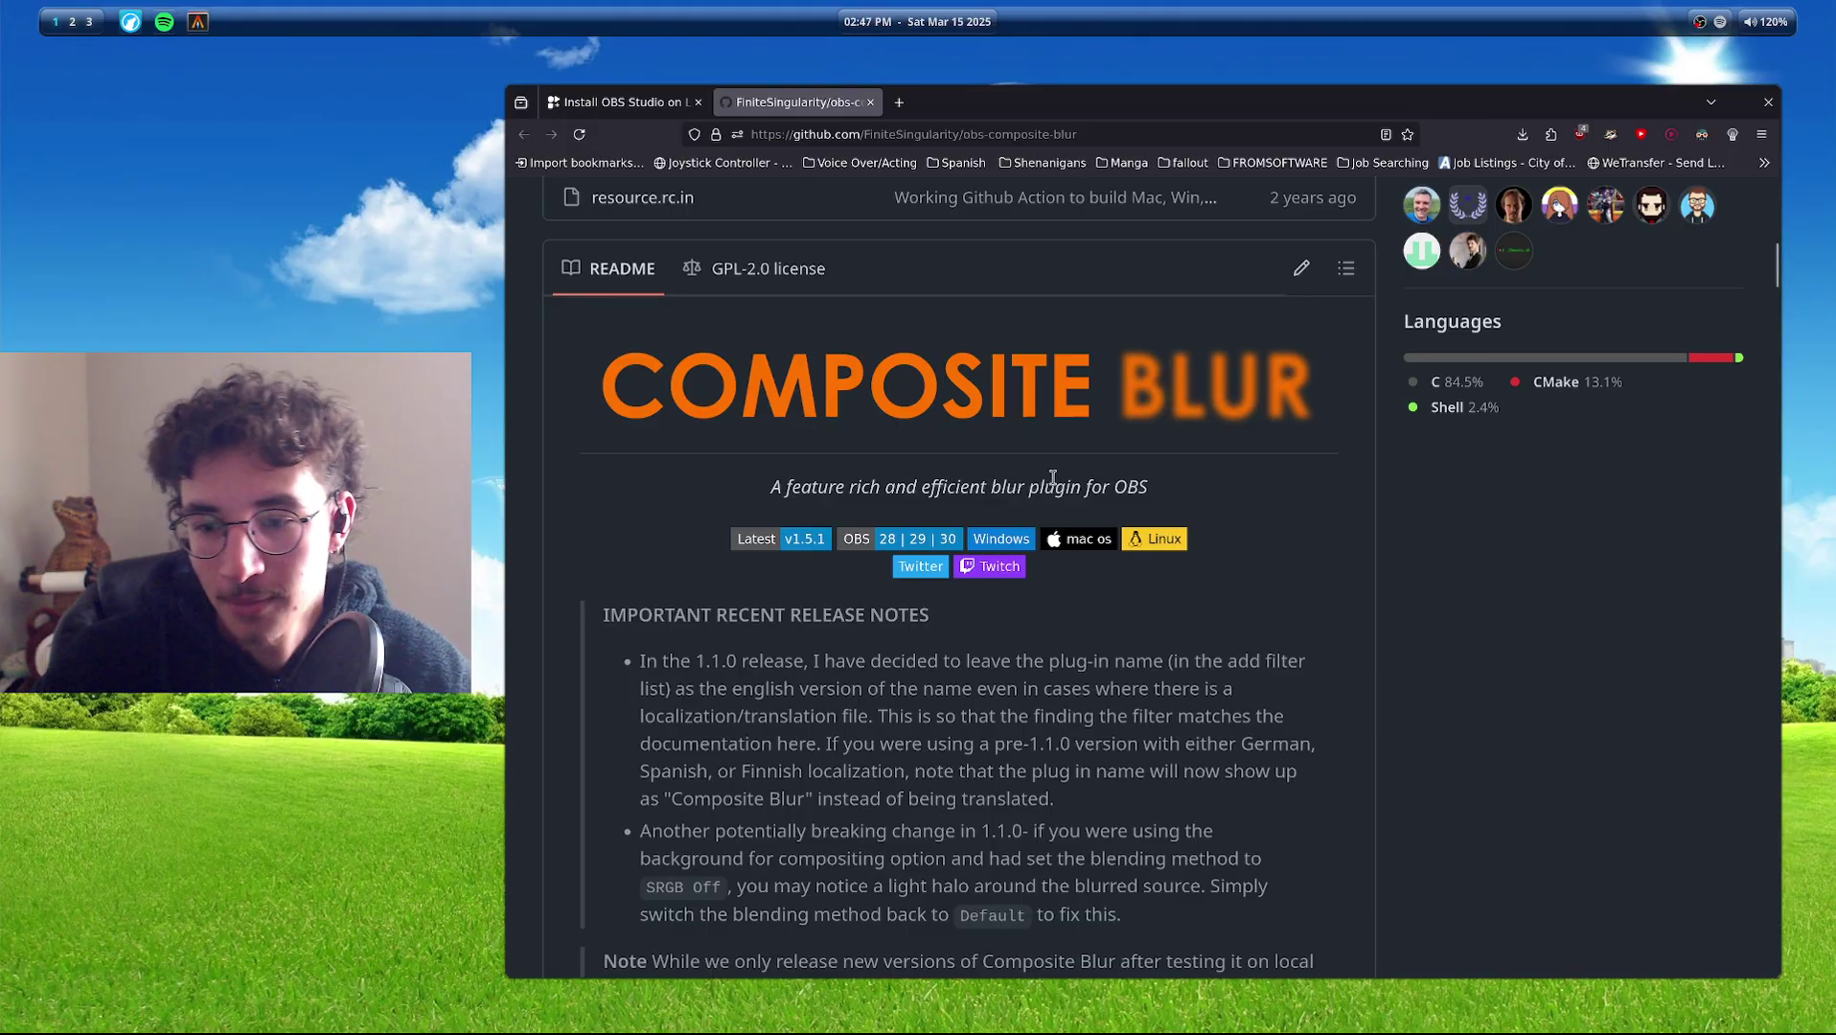
scroll(1020, 537, "down", 8)
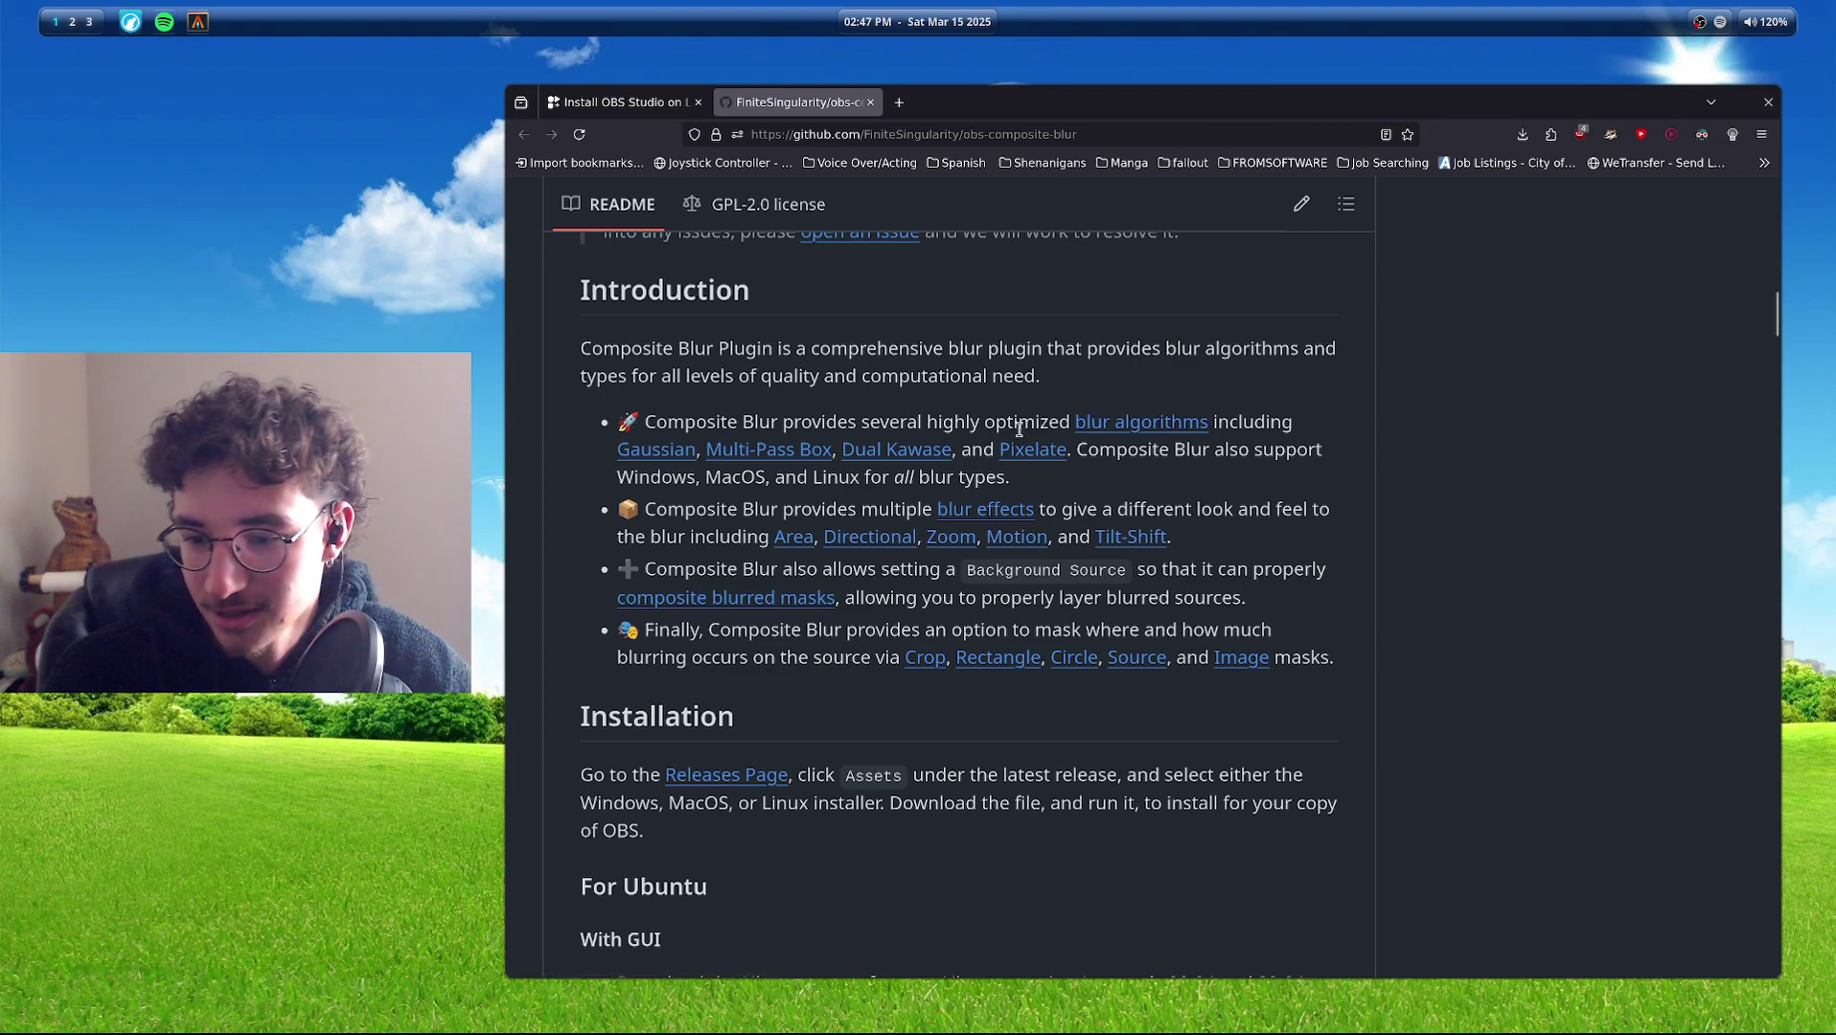
scroll(968, 522, "down", 5)
scroll(969, 522, "down", 5)
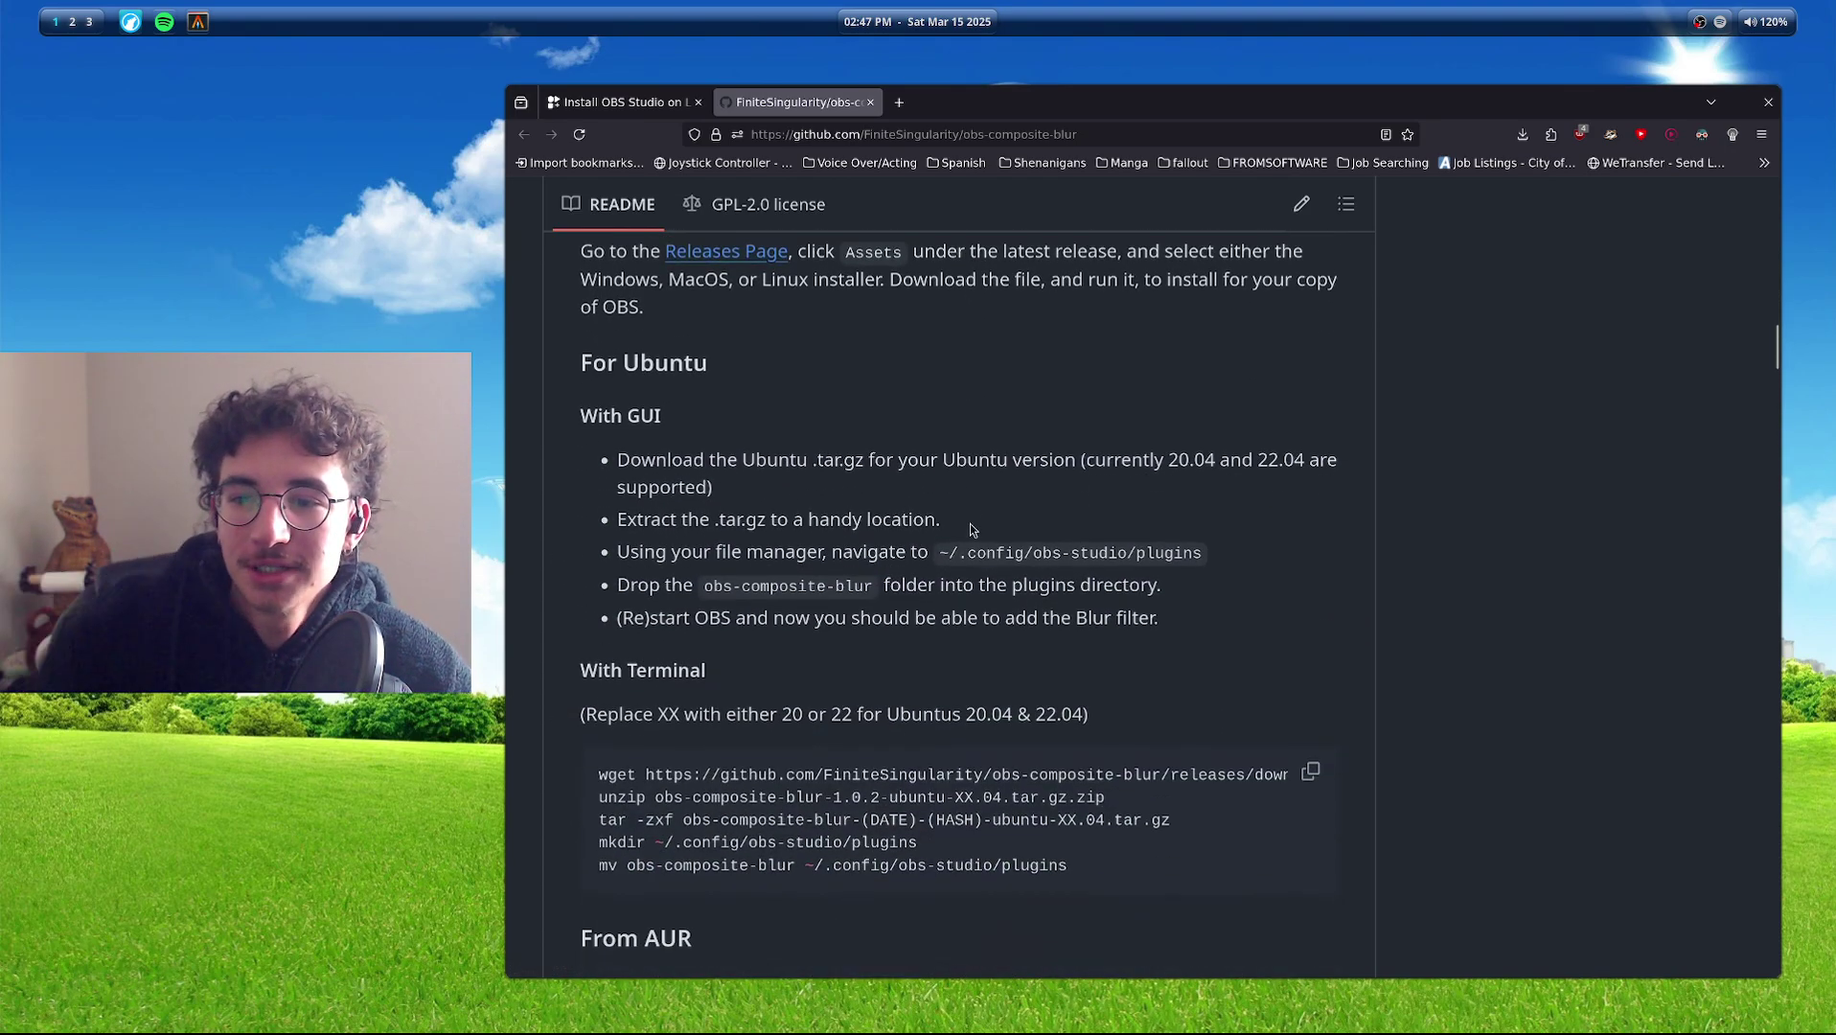
Highlight the README's From Flathub install text, then scroll back up the page.
scroll(639, 499, "up", 2)
scroll(644, 505, "down", 2)
scroll(644, 505, "down", 10)
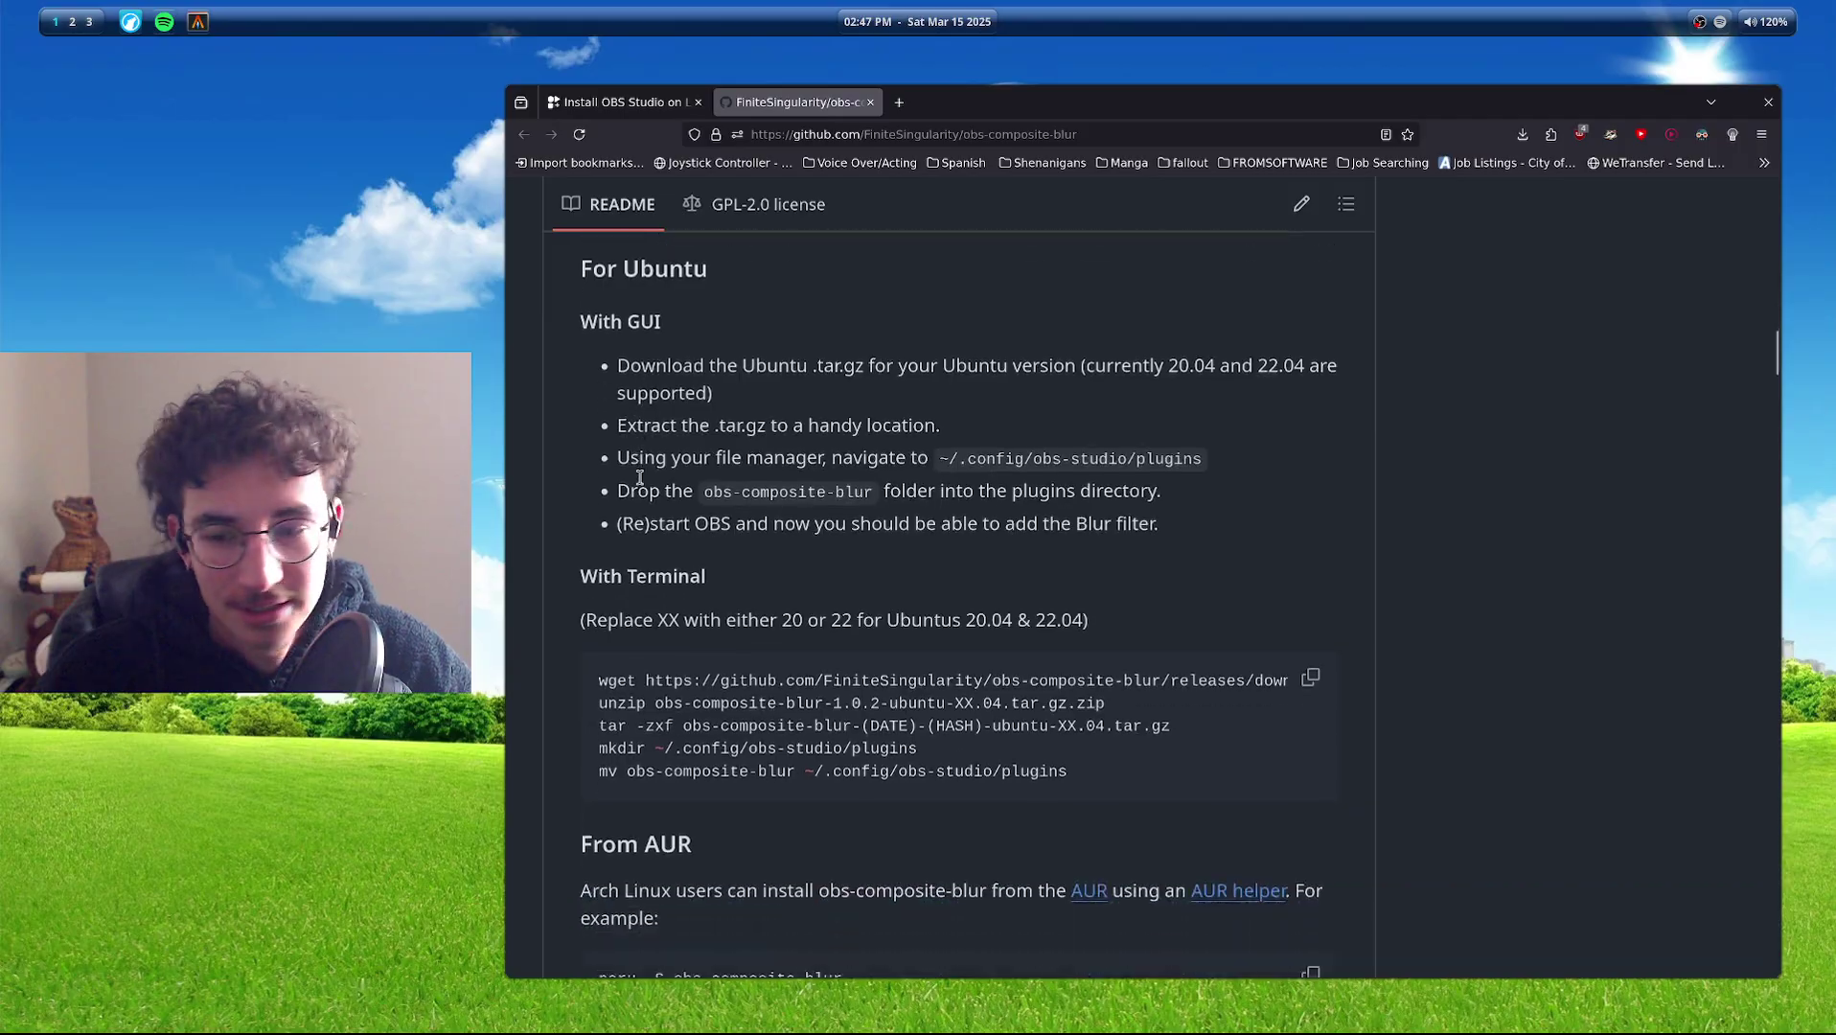
scroll(616, 548, "up", 2)
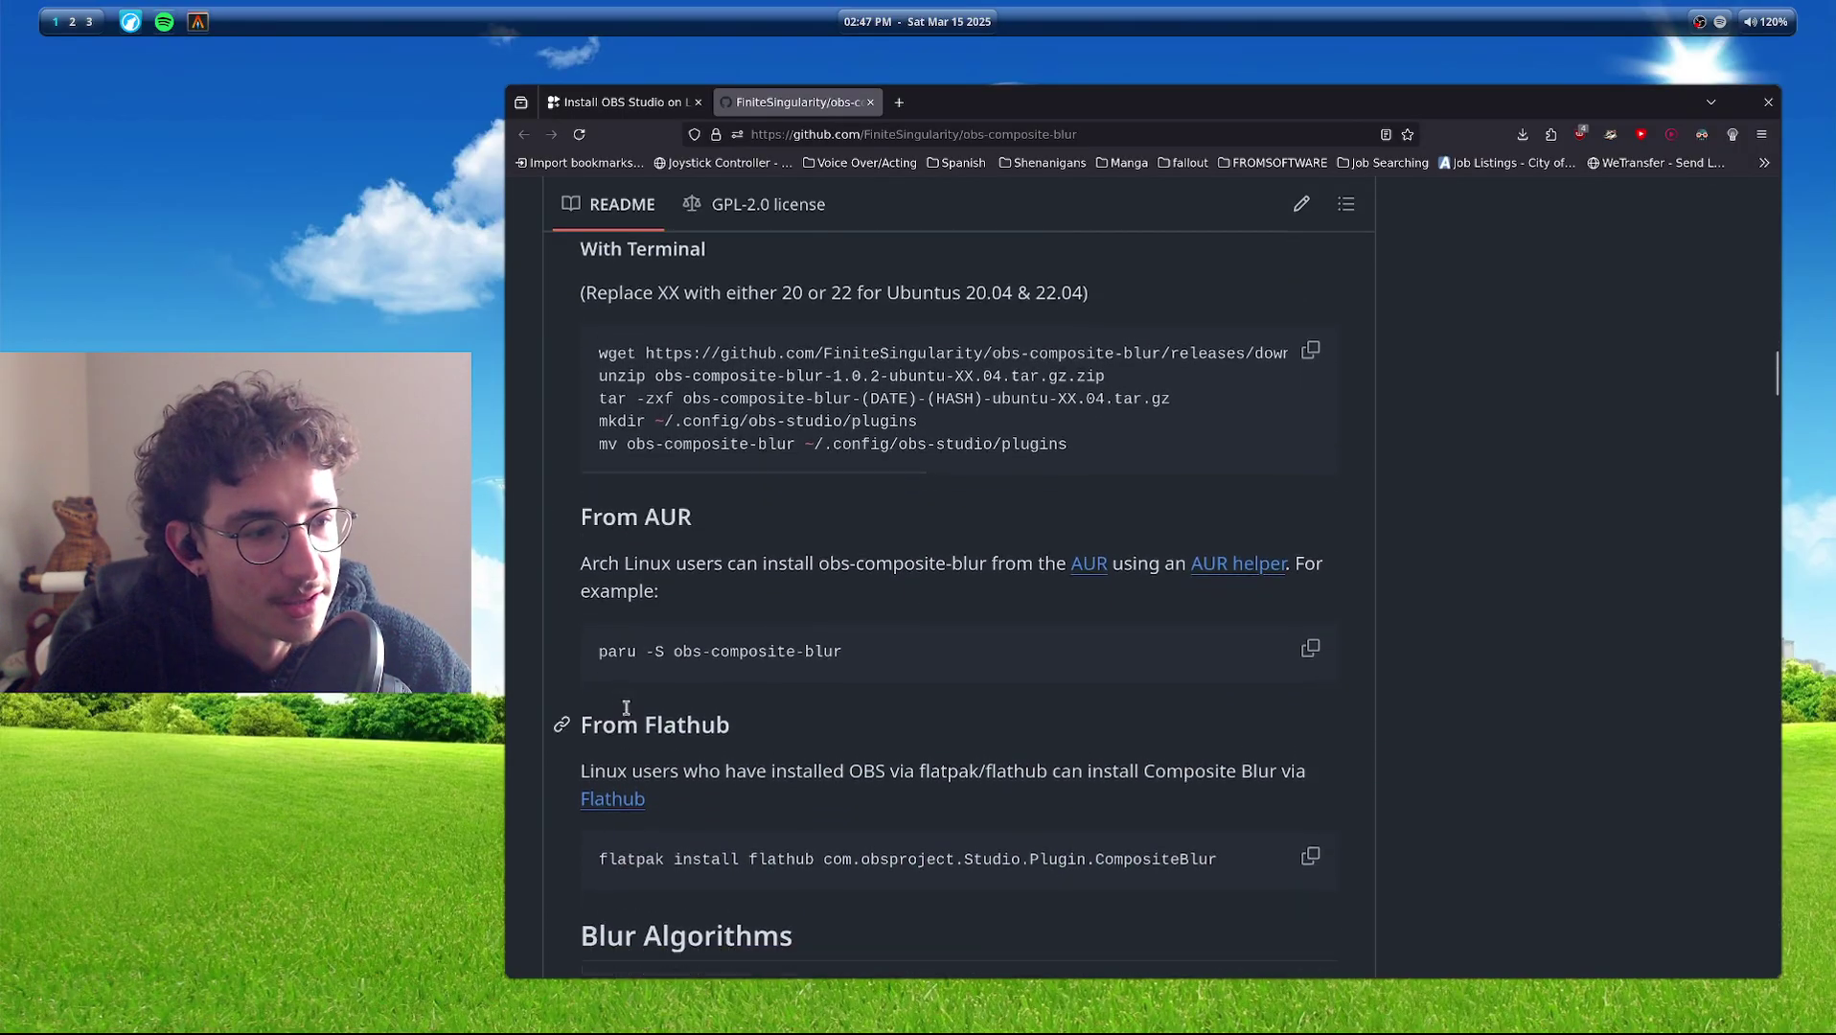
scroll(561, 722, "down", 6)
left_click_drag(579, 491, 1357, 619)
left_click(1357, 619)
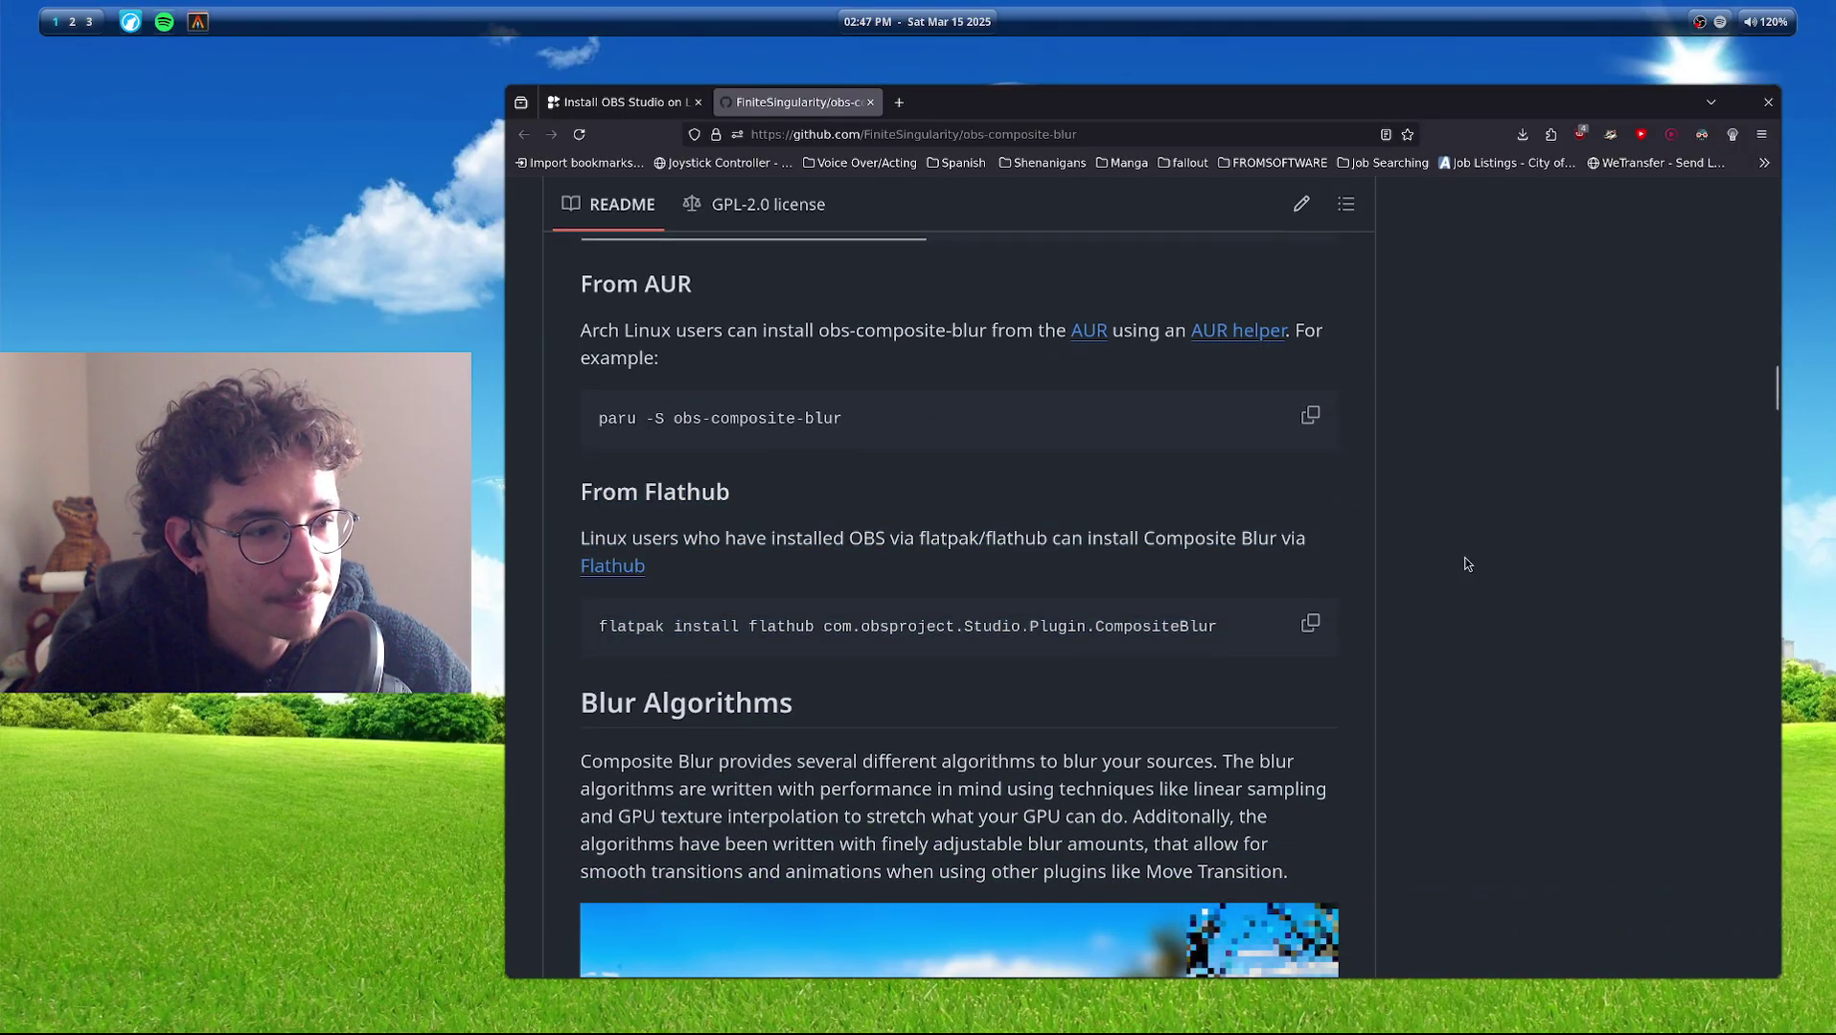
scroll(1077, 583, "up", 9)
scroll(881, 637, "up", 20)
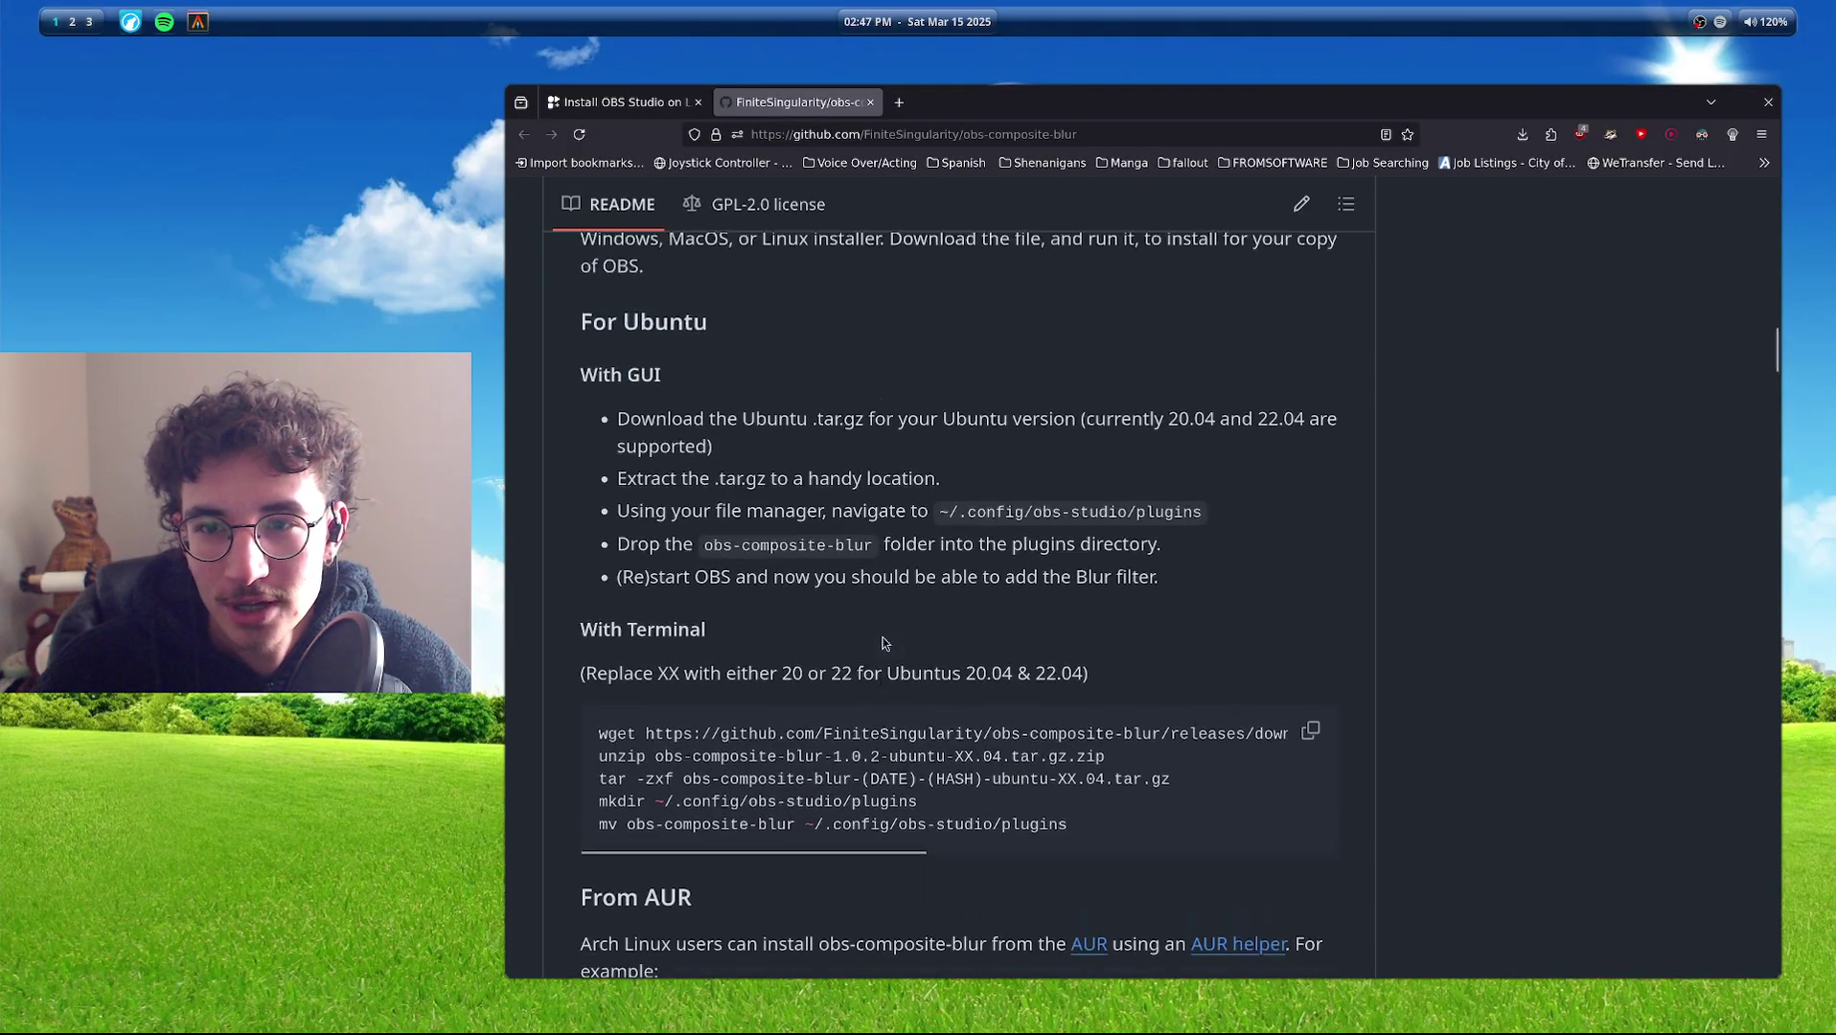
scroll(1527, 517, "up", 3)
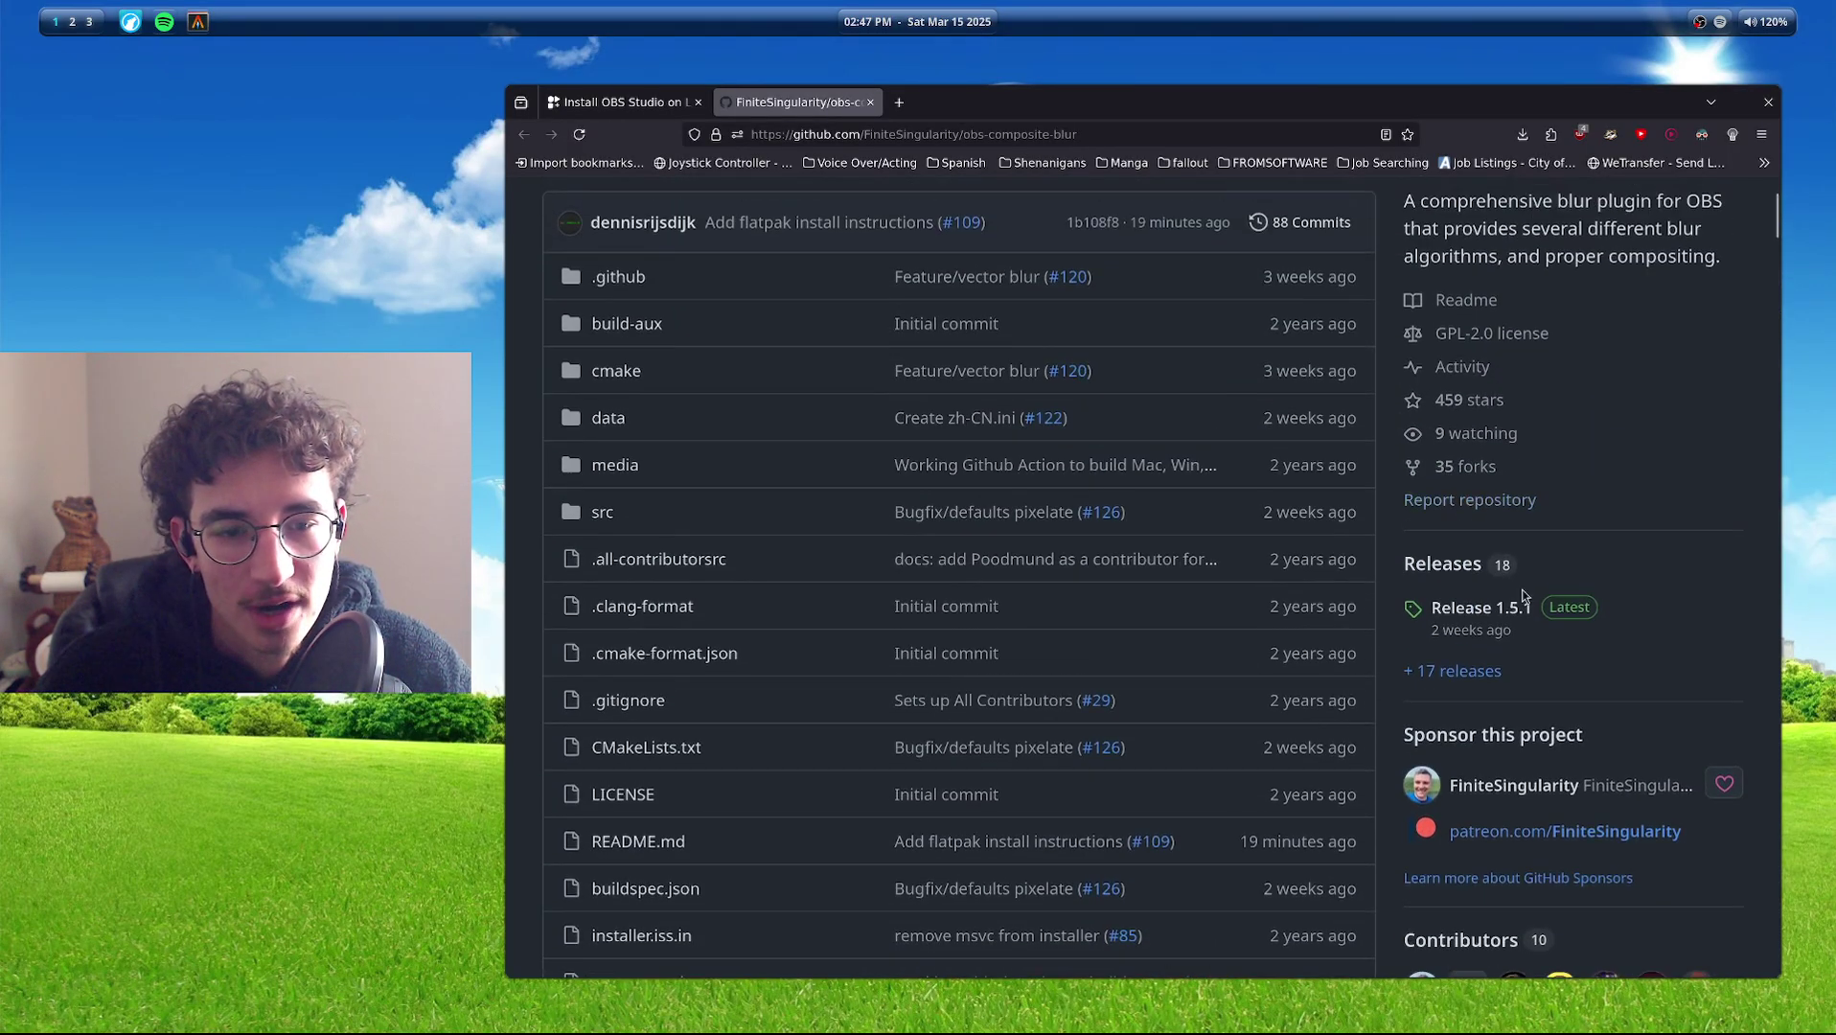
Open Release 1.5.1, review its nine download assets, and return to the Flathub OBS Studio tab.
left_click(1480, 609)
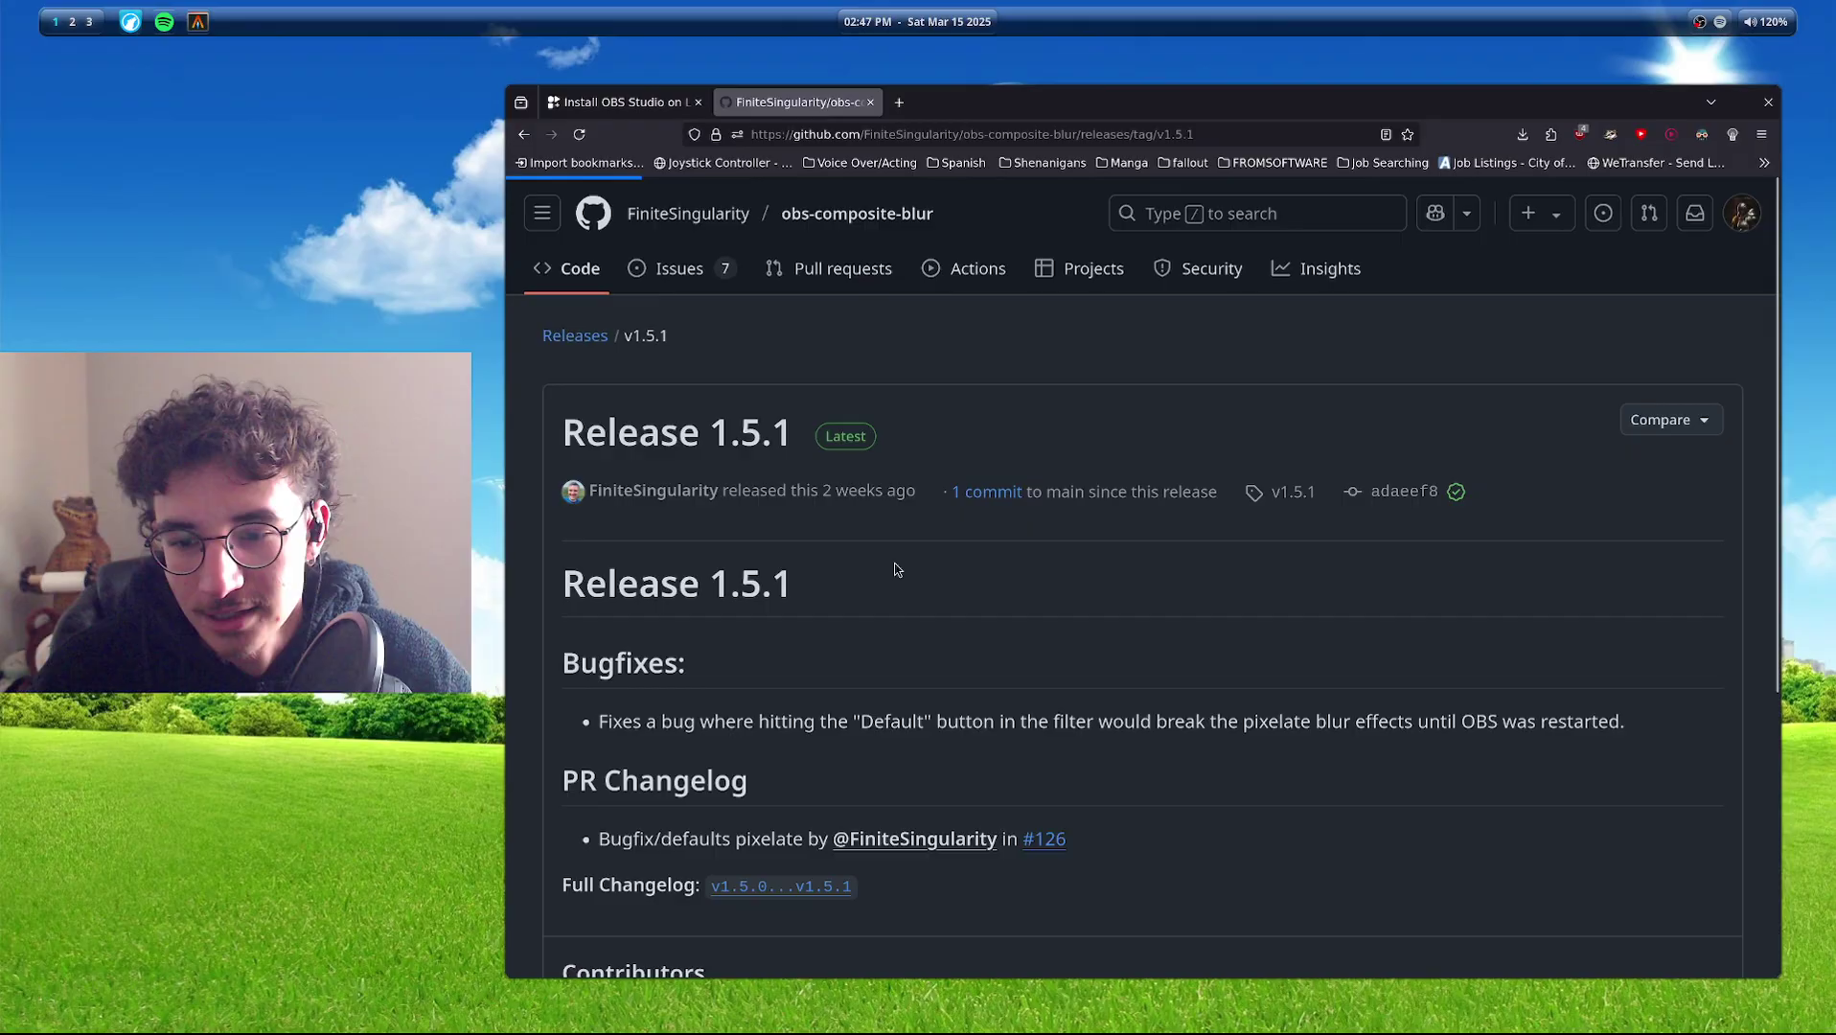
scroll(824, 590, "down", 7)
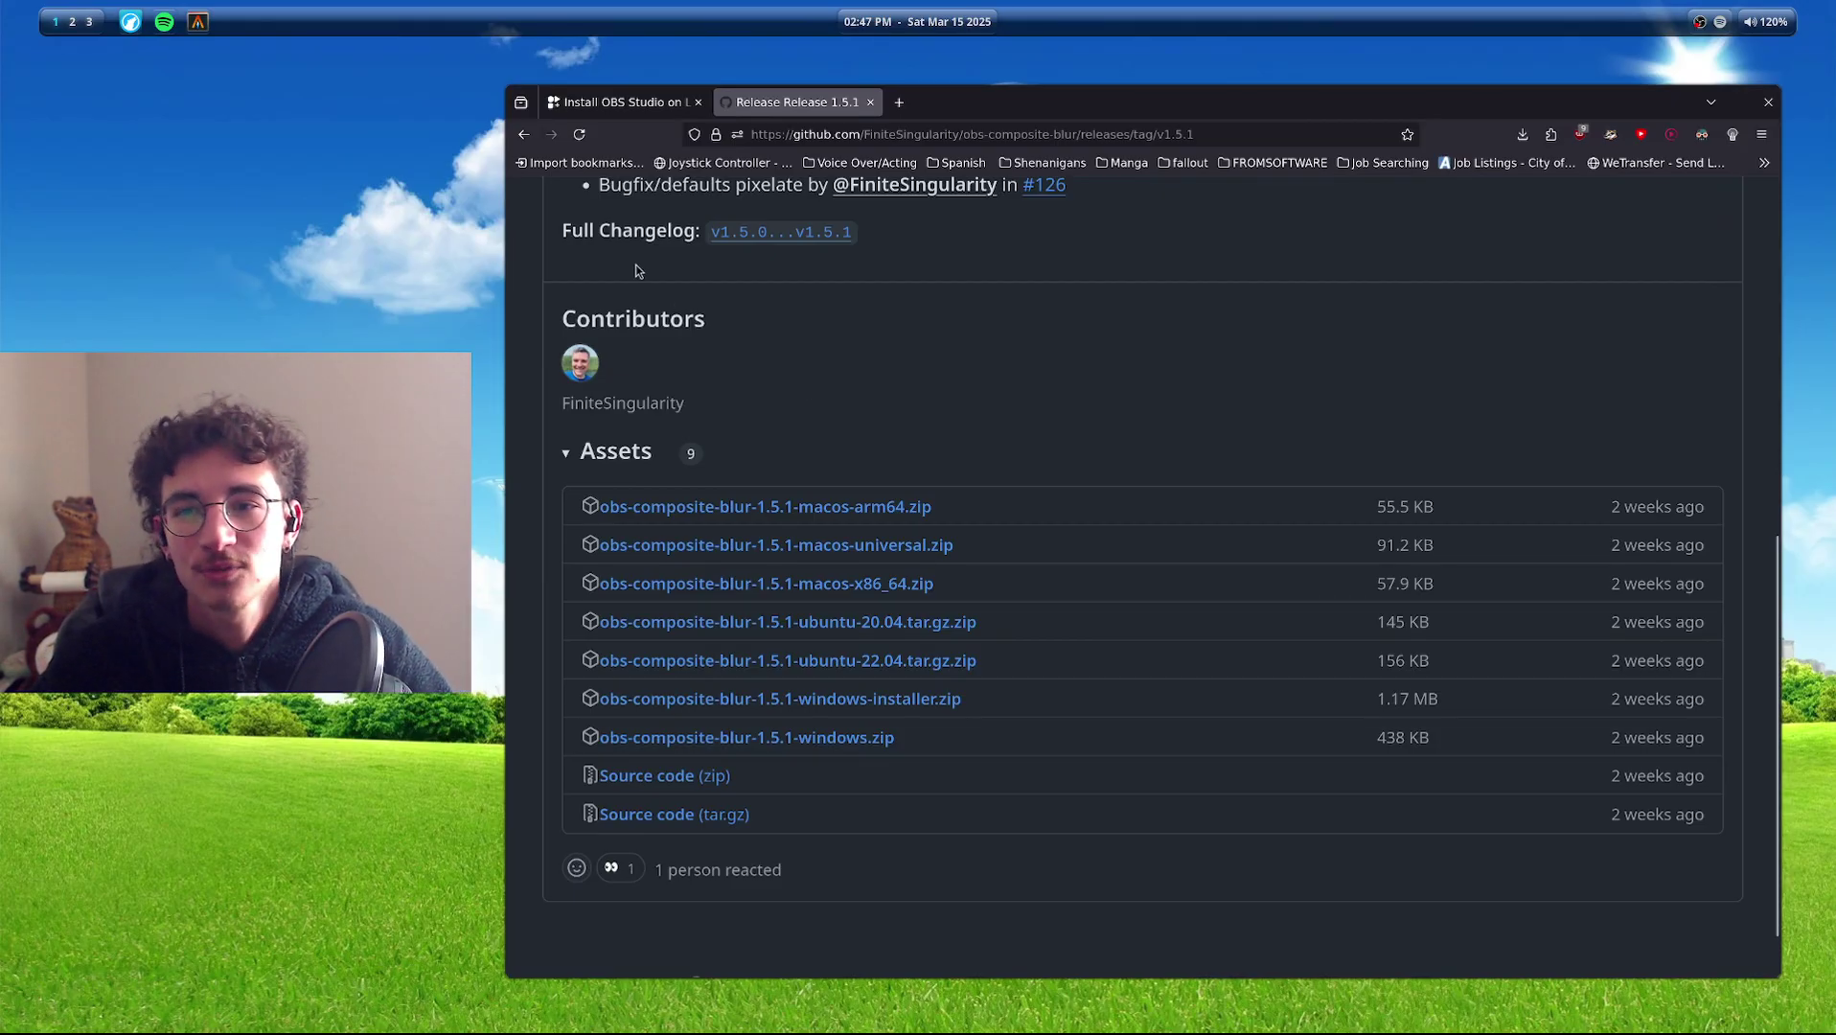
left_click(641, 112)
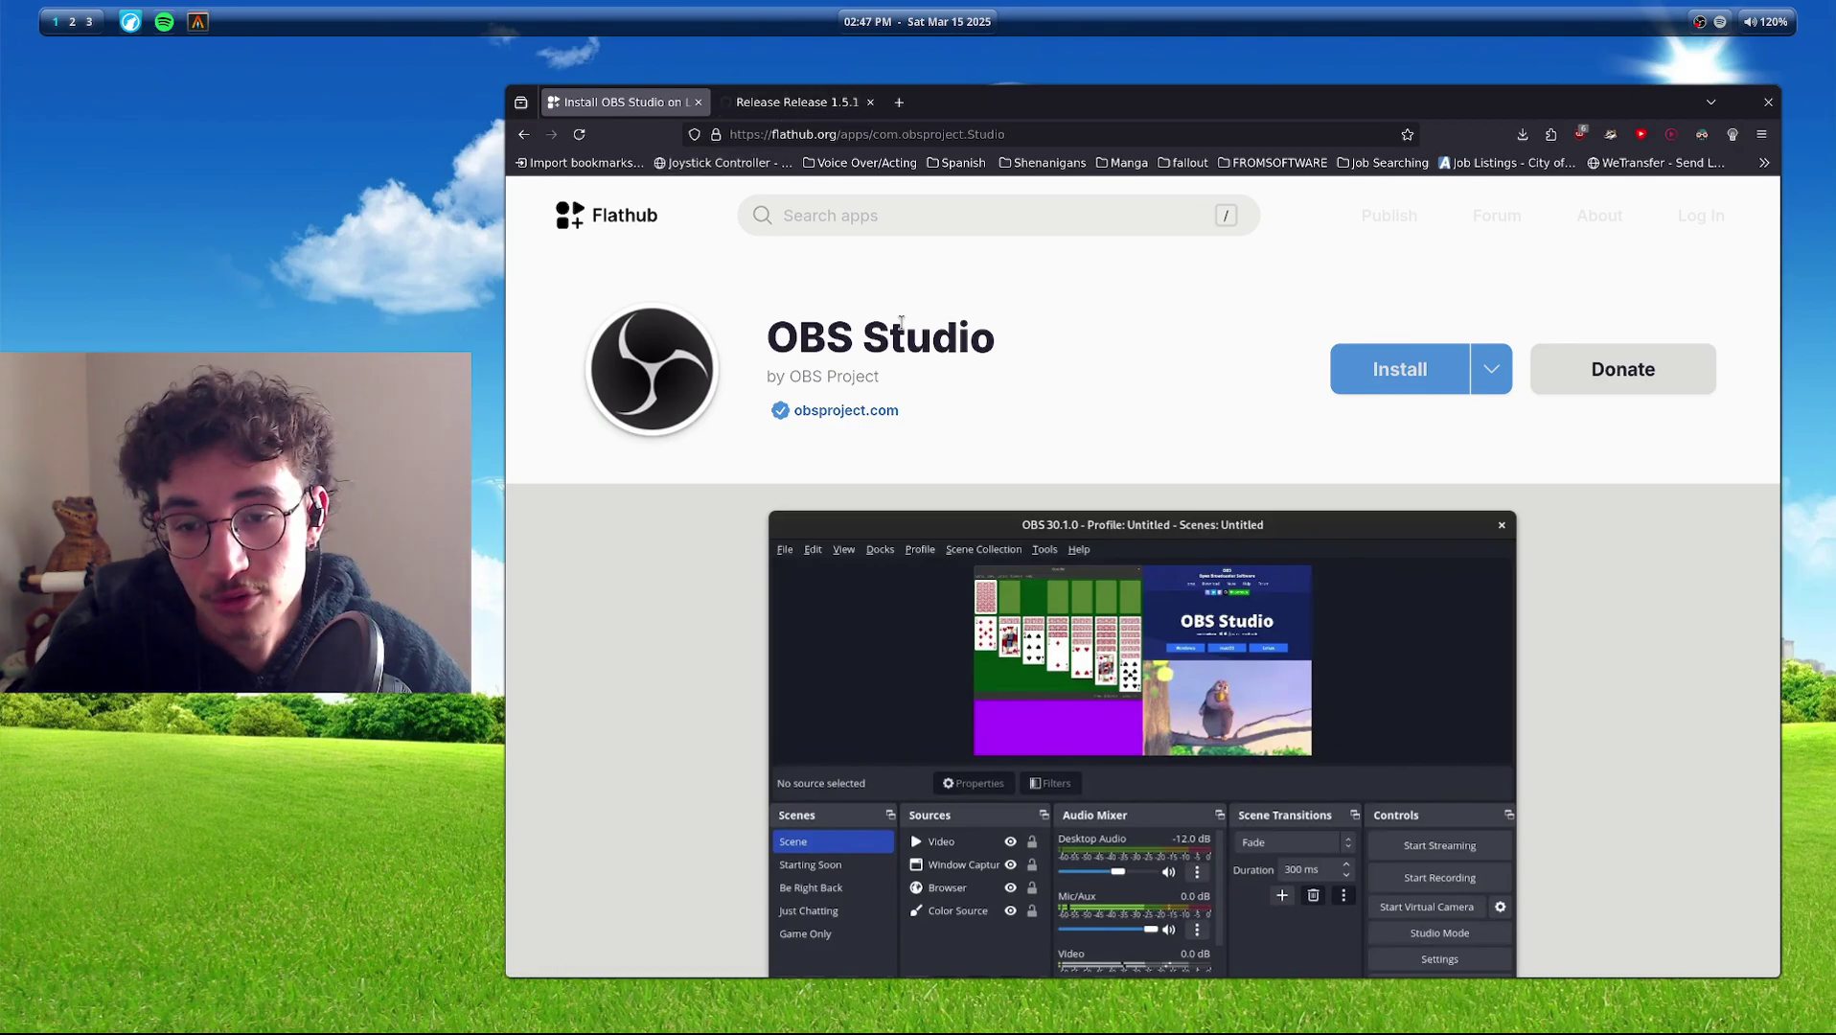
Open the full list of add-ons on Flathub's OBS Studio page.
scroll(1341, 506, "down", 15)
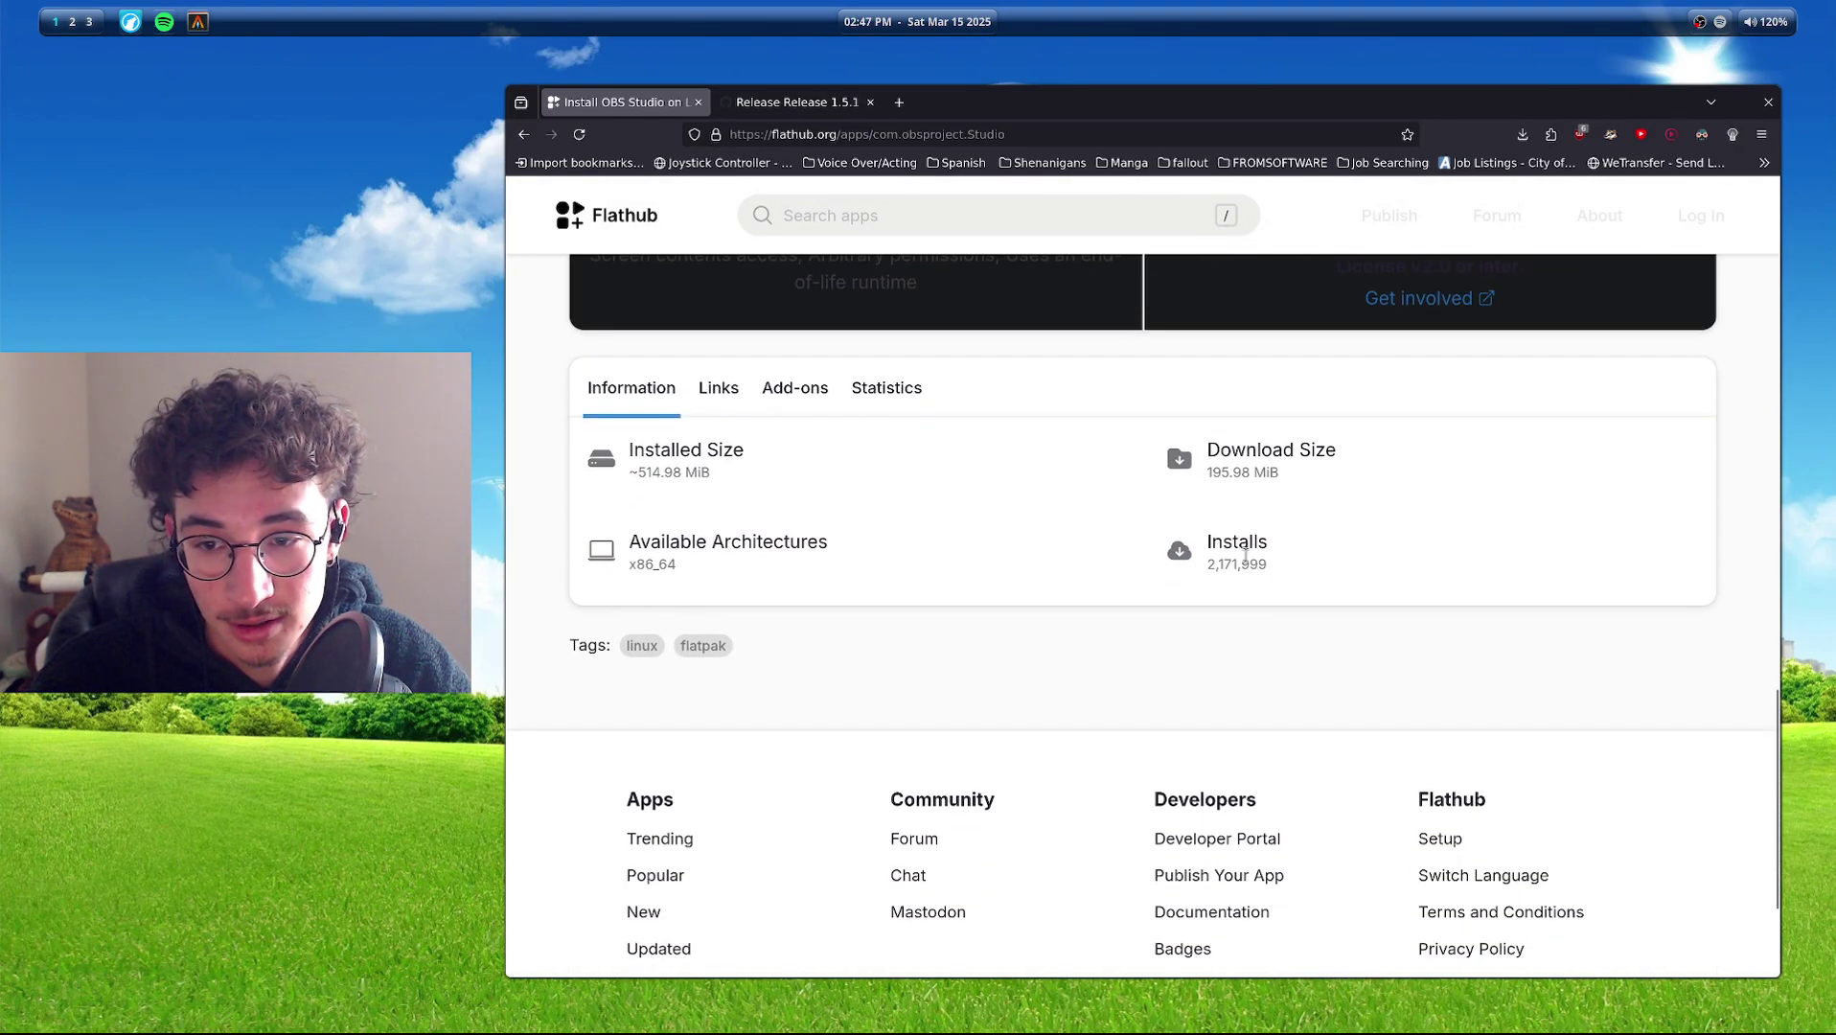
scroll(1245, 553, "up", 5)
scroll(1110, 566, "down", 4)
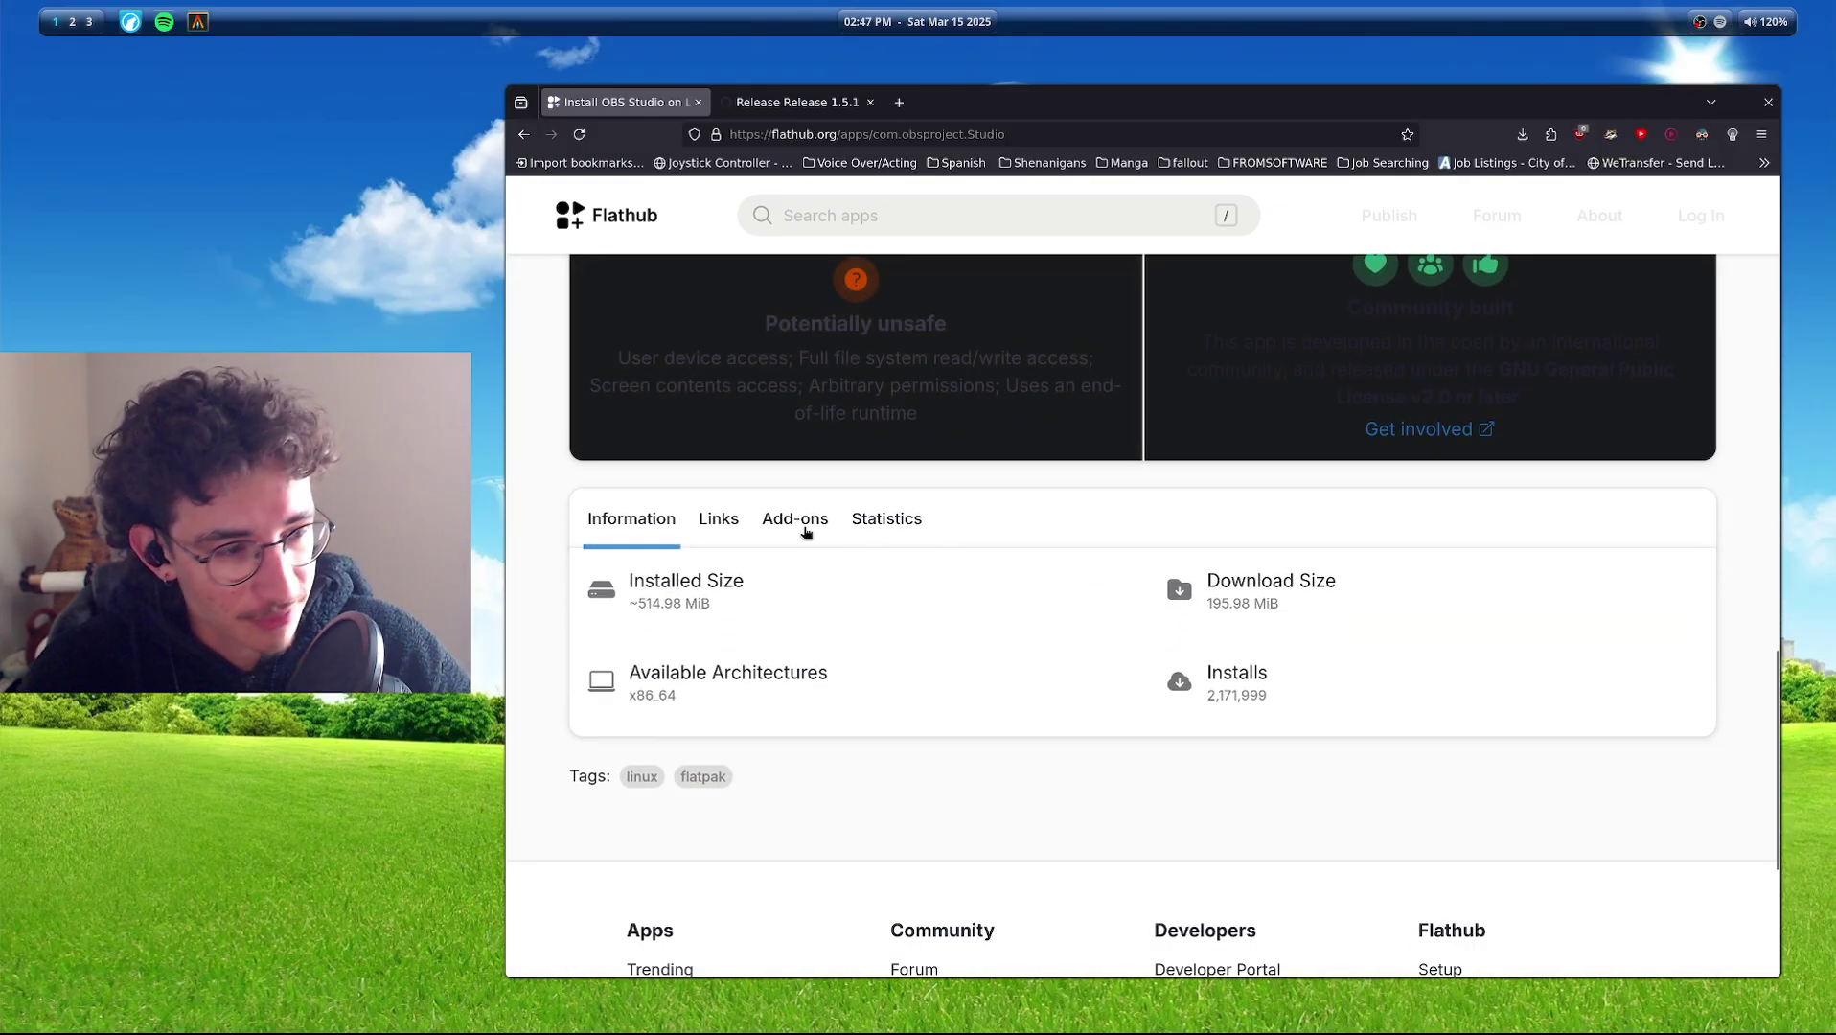
left_click(805, 523)
scroll(1094, 685, "down", 2)
left_click(1142, 808)
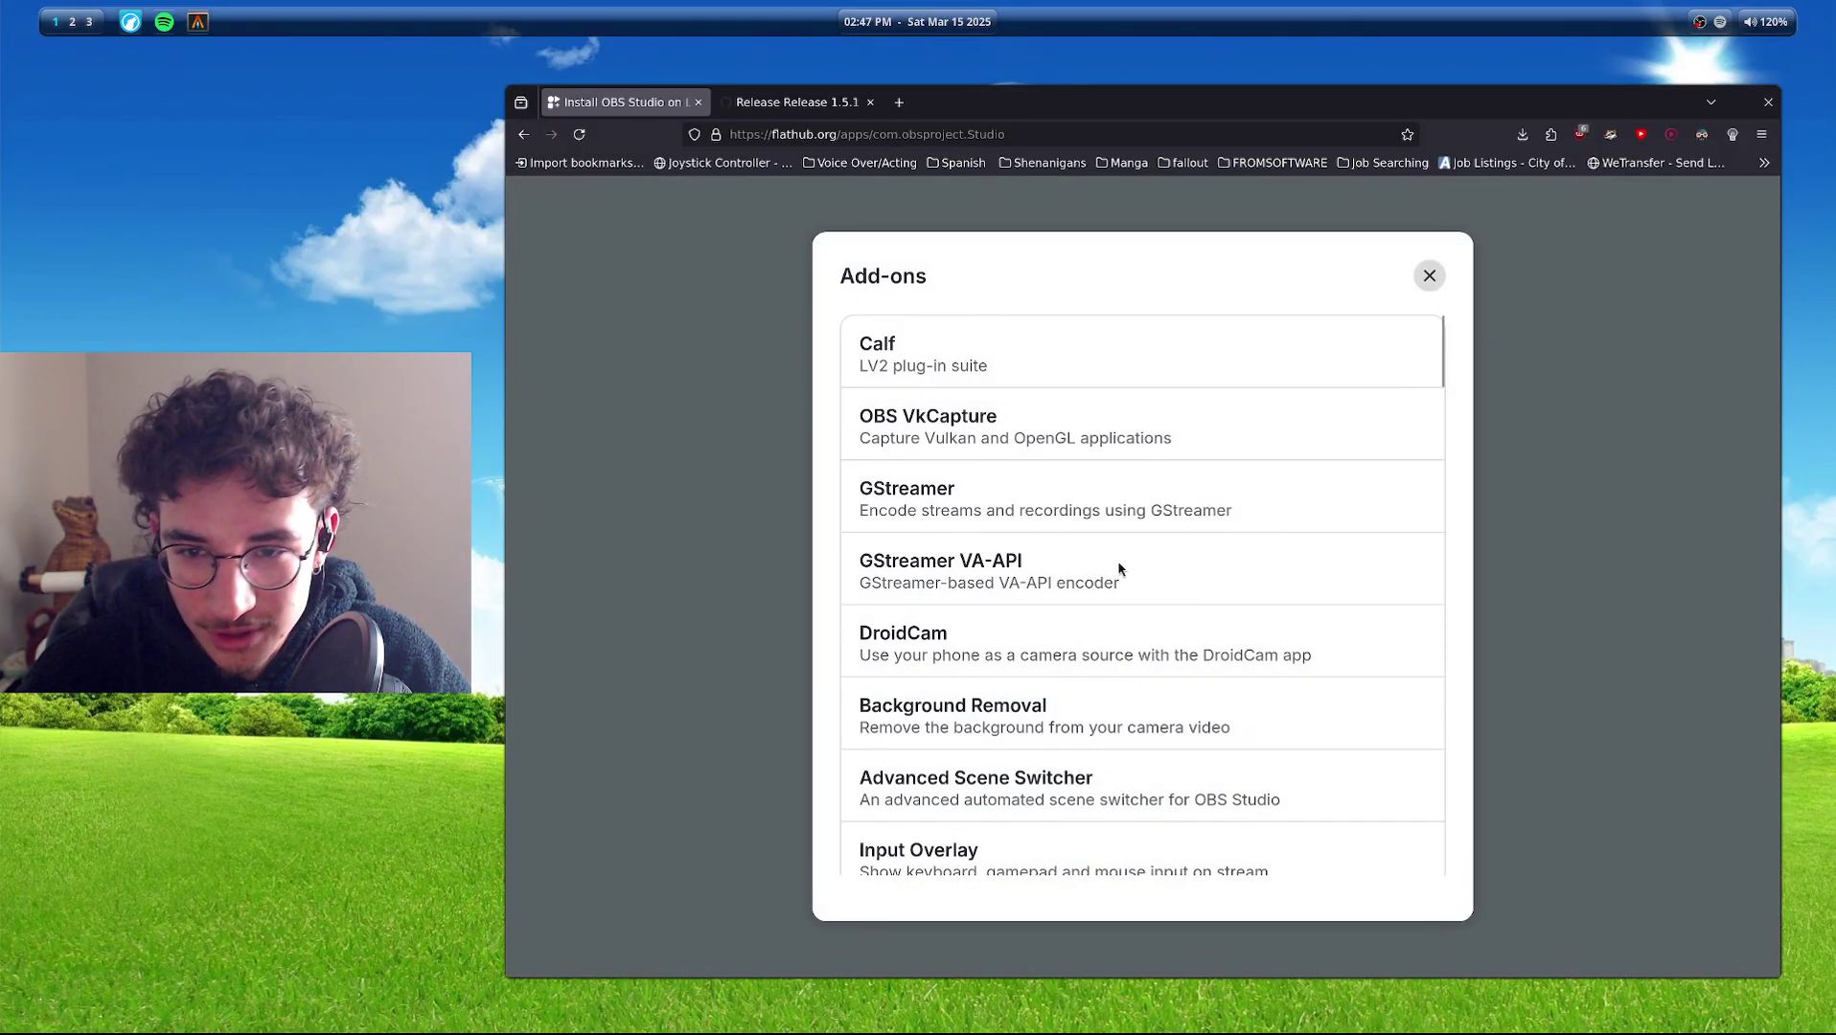
Scroll through the OBS Studio add-ons list to locate Composite Blur.
scroll(1111, 567, "down", 20)
scroll(1104, 564, "up", 1)
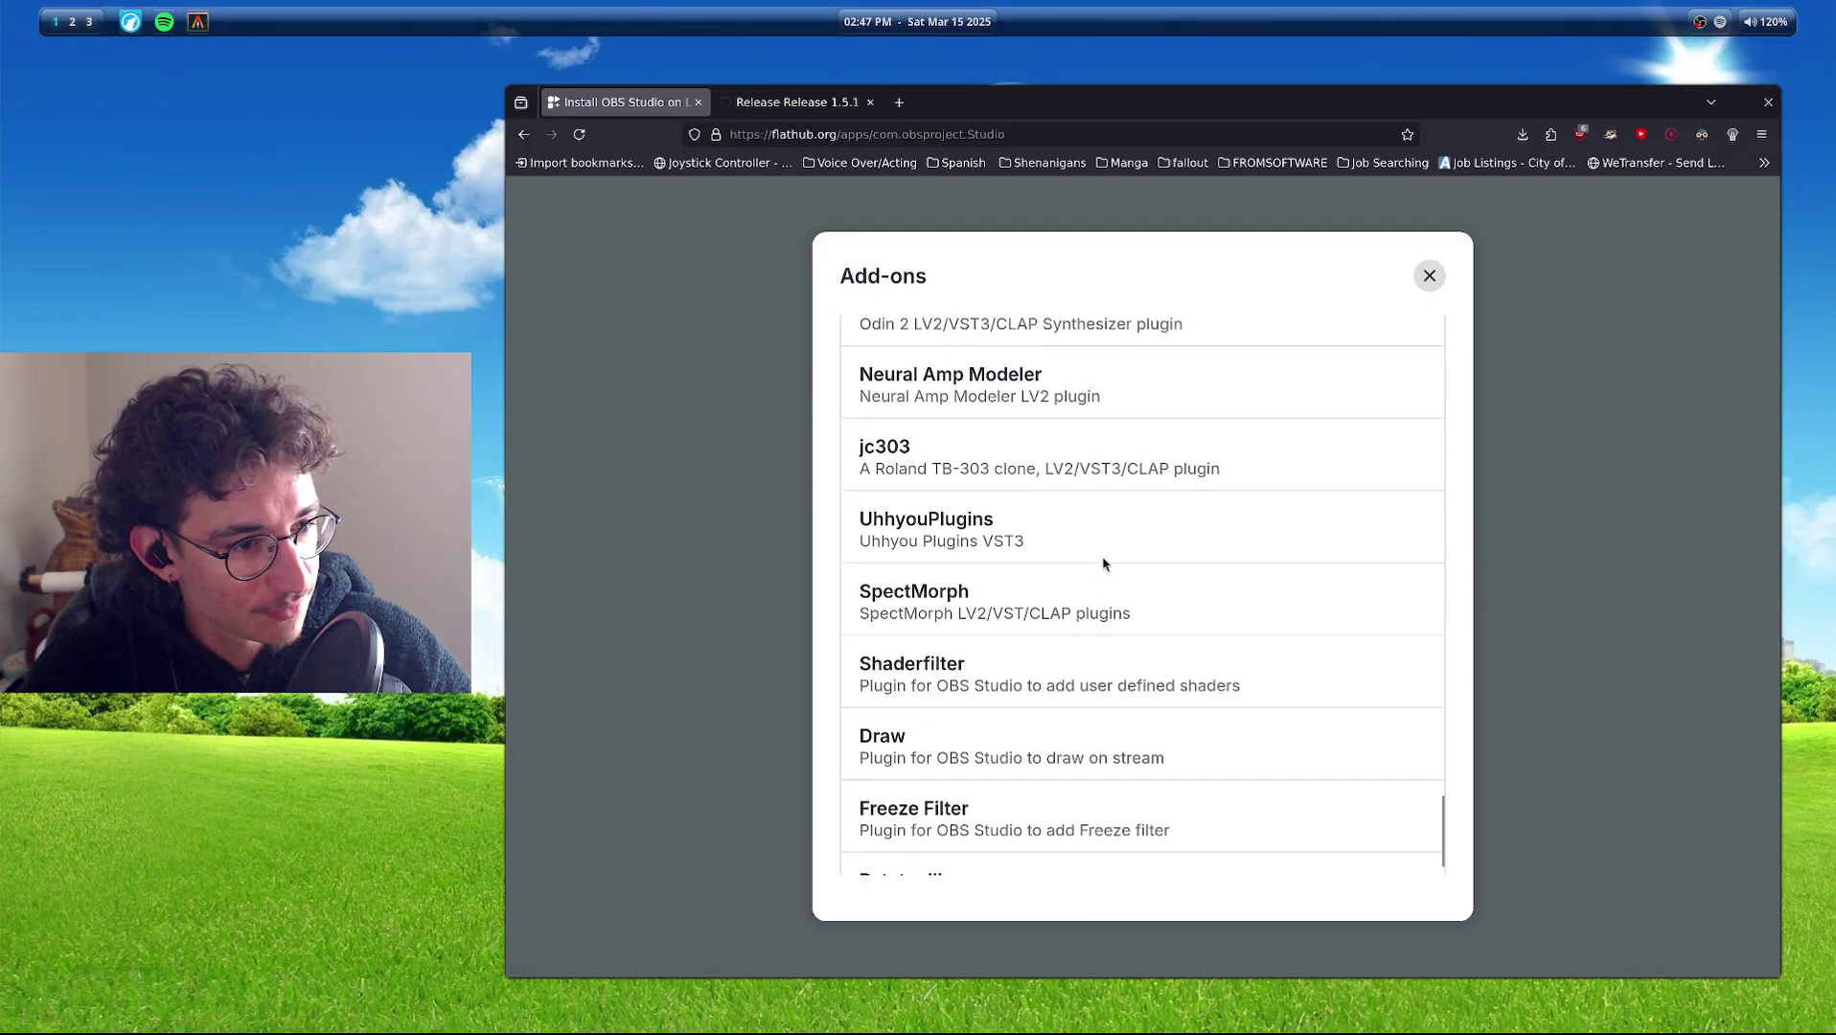
scroll(1104, 563, "up", 20)
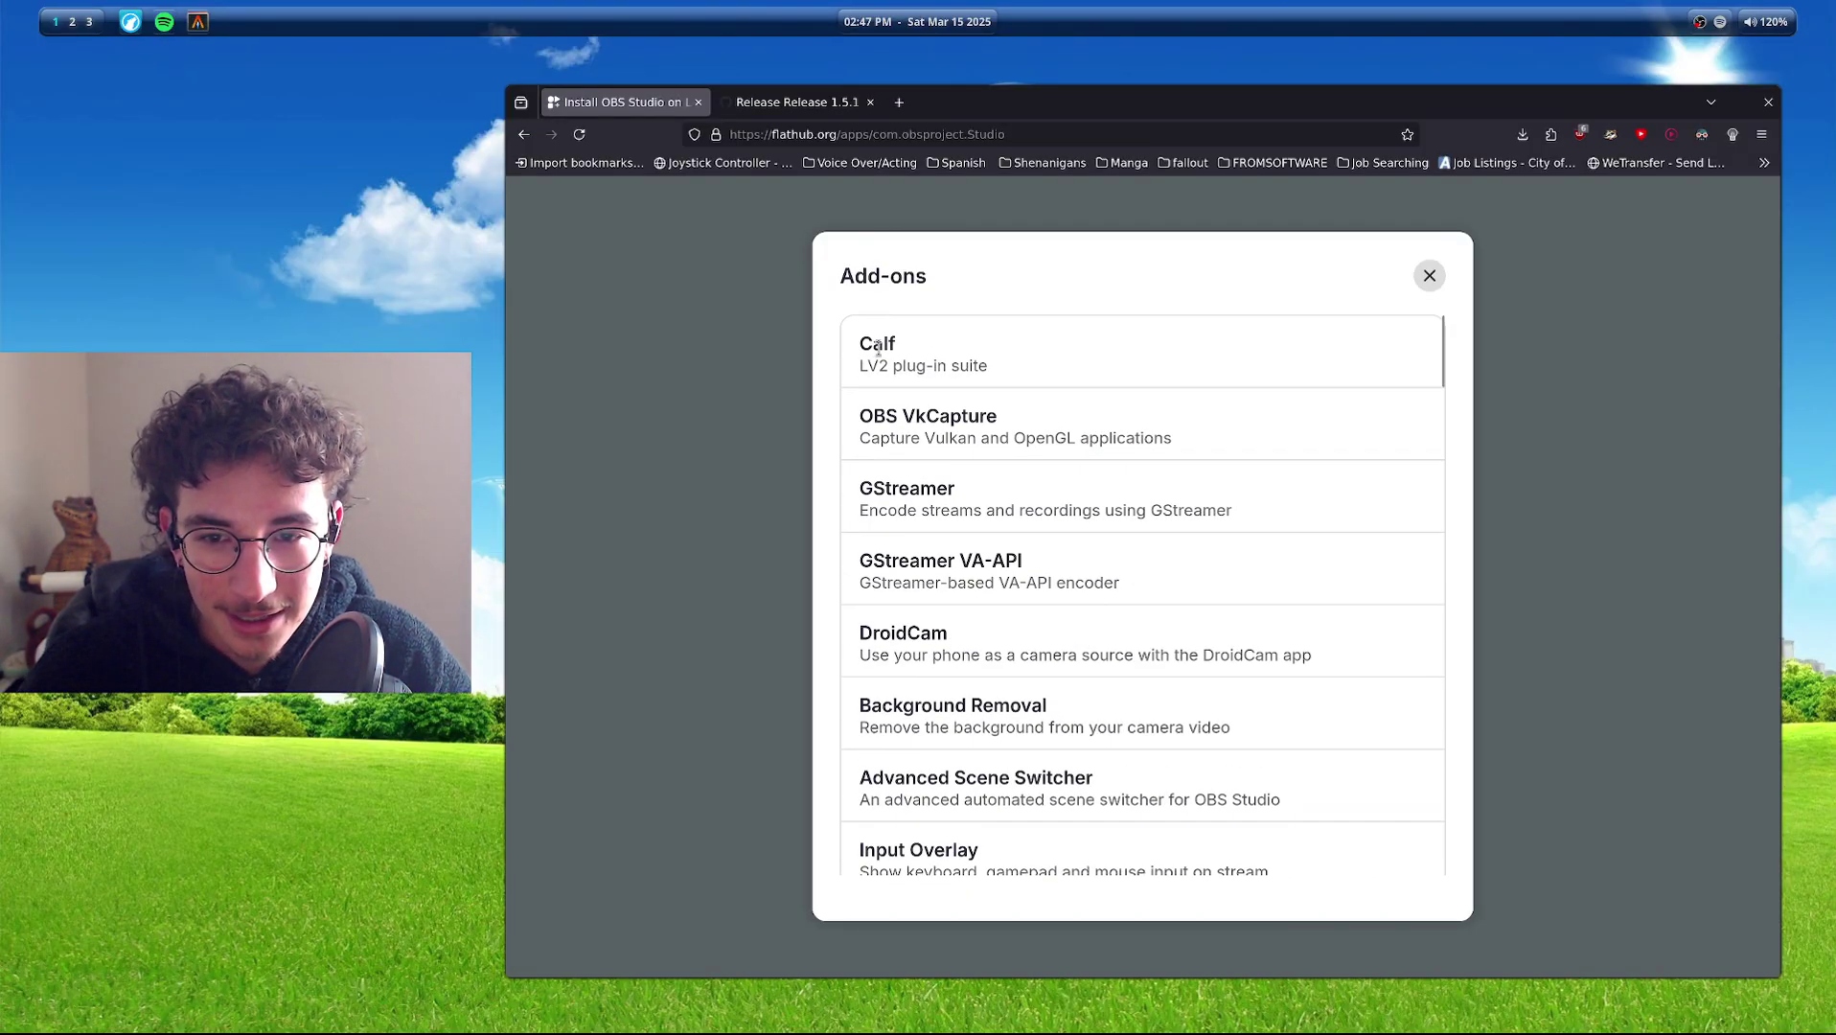
scroll(1064, 383, "down", 10)
scroll(1012, 606, "up", 2)
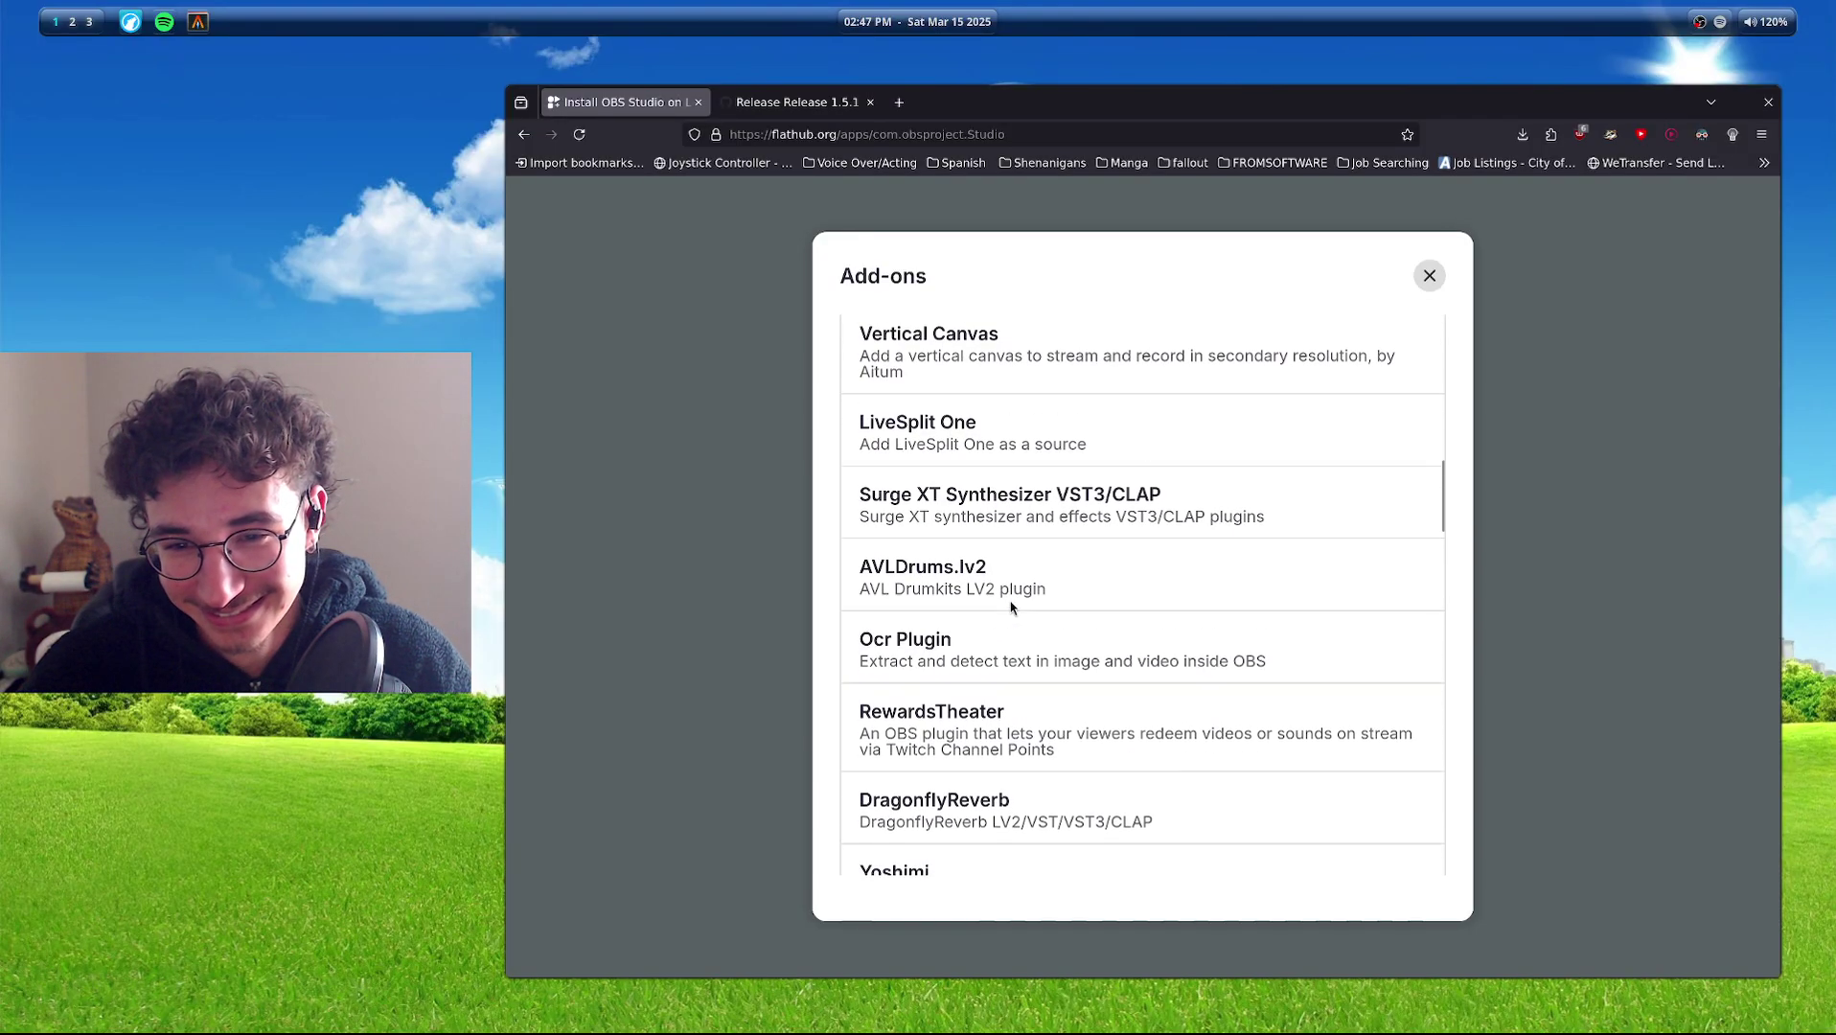
scroll(1012, 607, "up", 4)
scroll(958, 539, "down", 8)
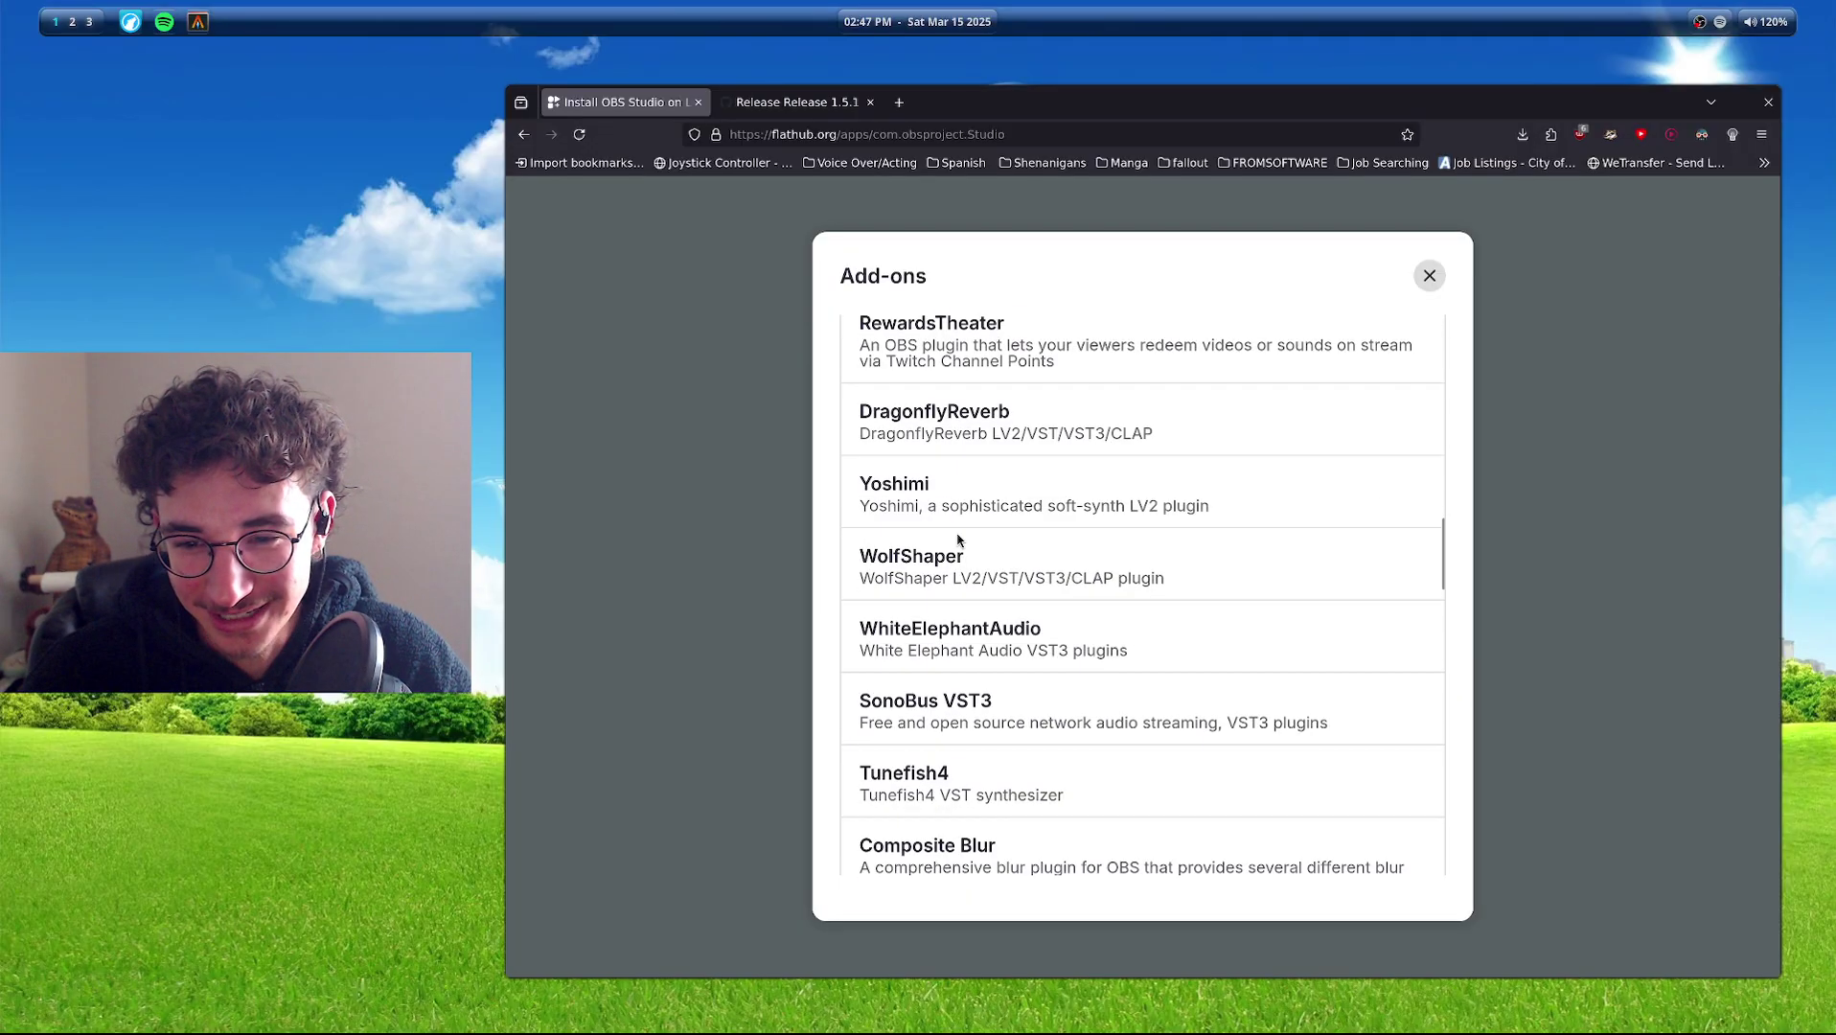
scroll(958, 539, "up", 14)
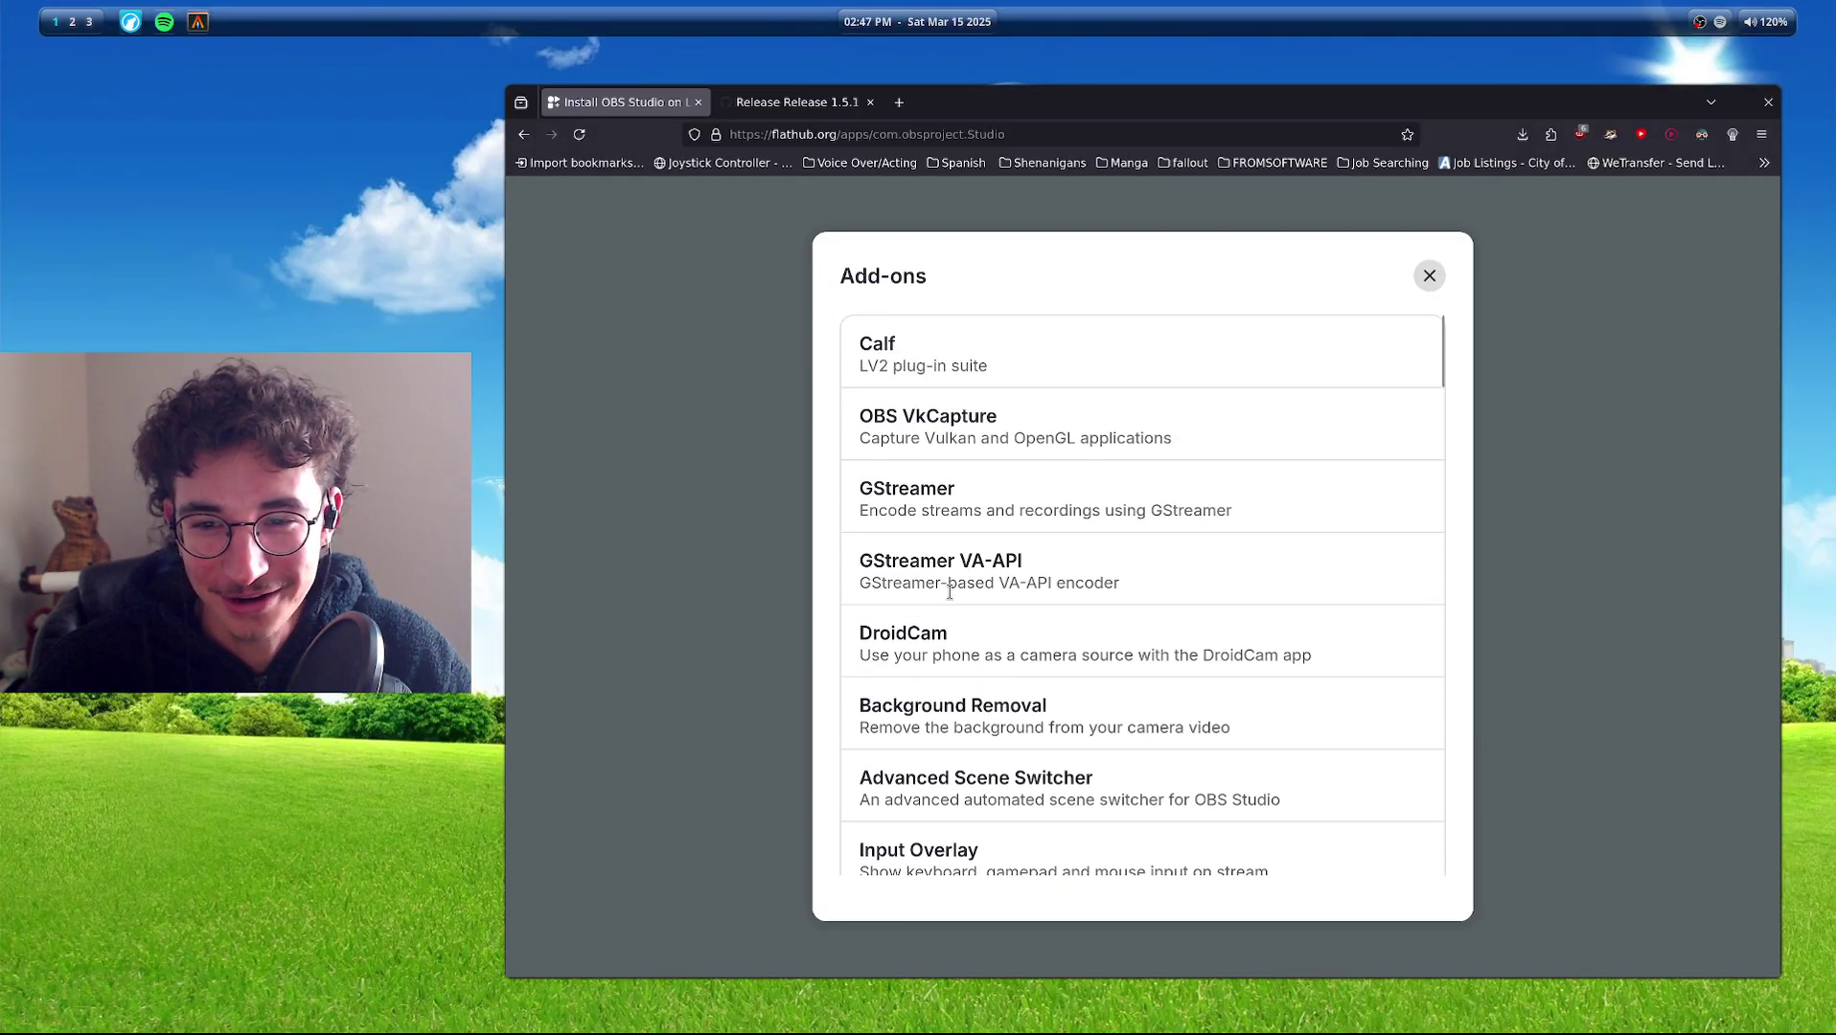
scroll(950, 591, "down", 20)
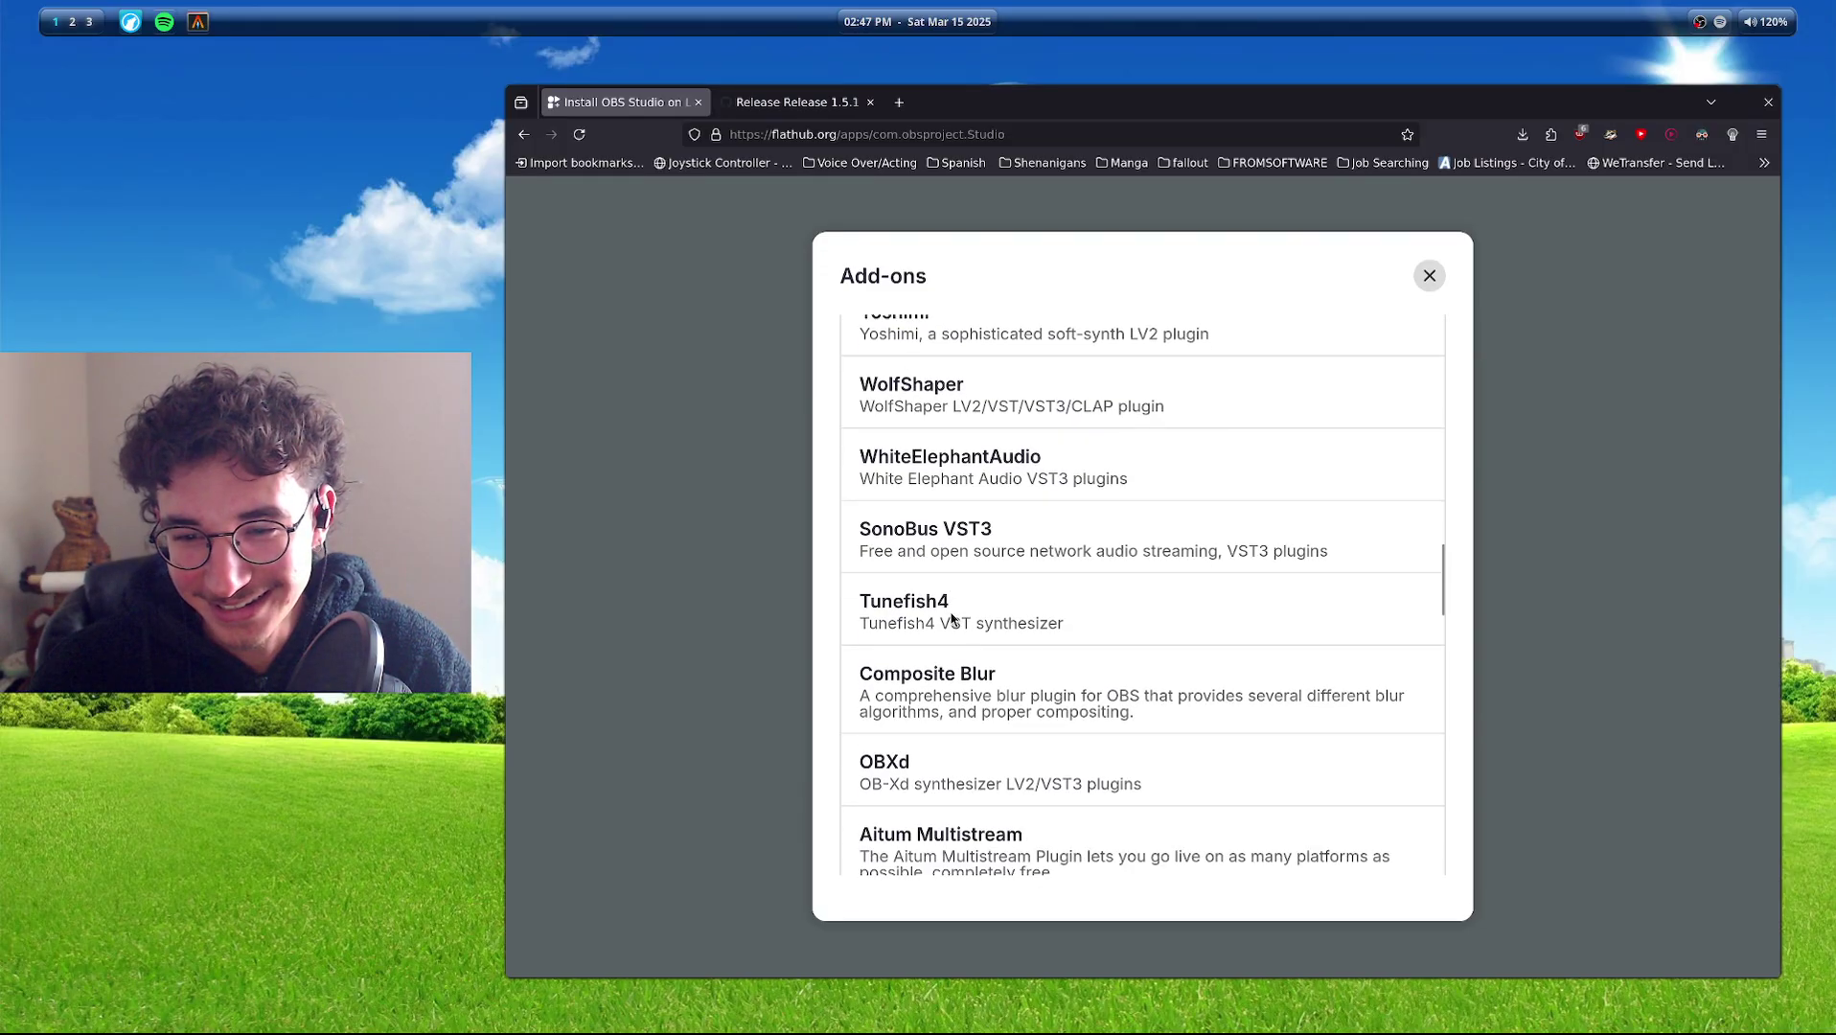
scroll(952, 618, "down", 3)
left_click_drag(996, 443, 798, 437)
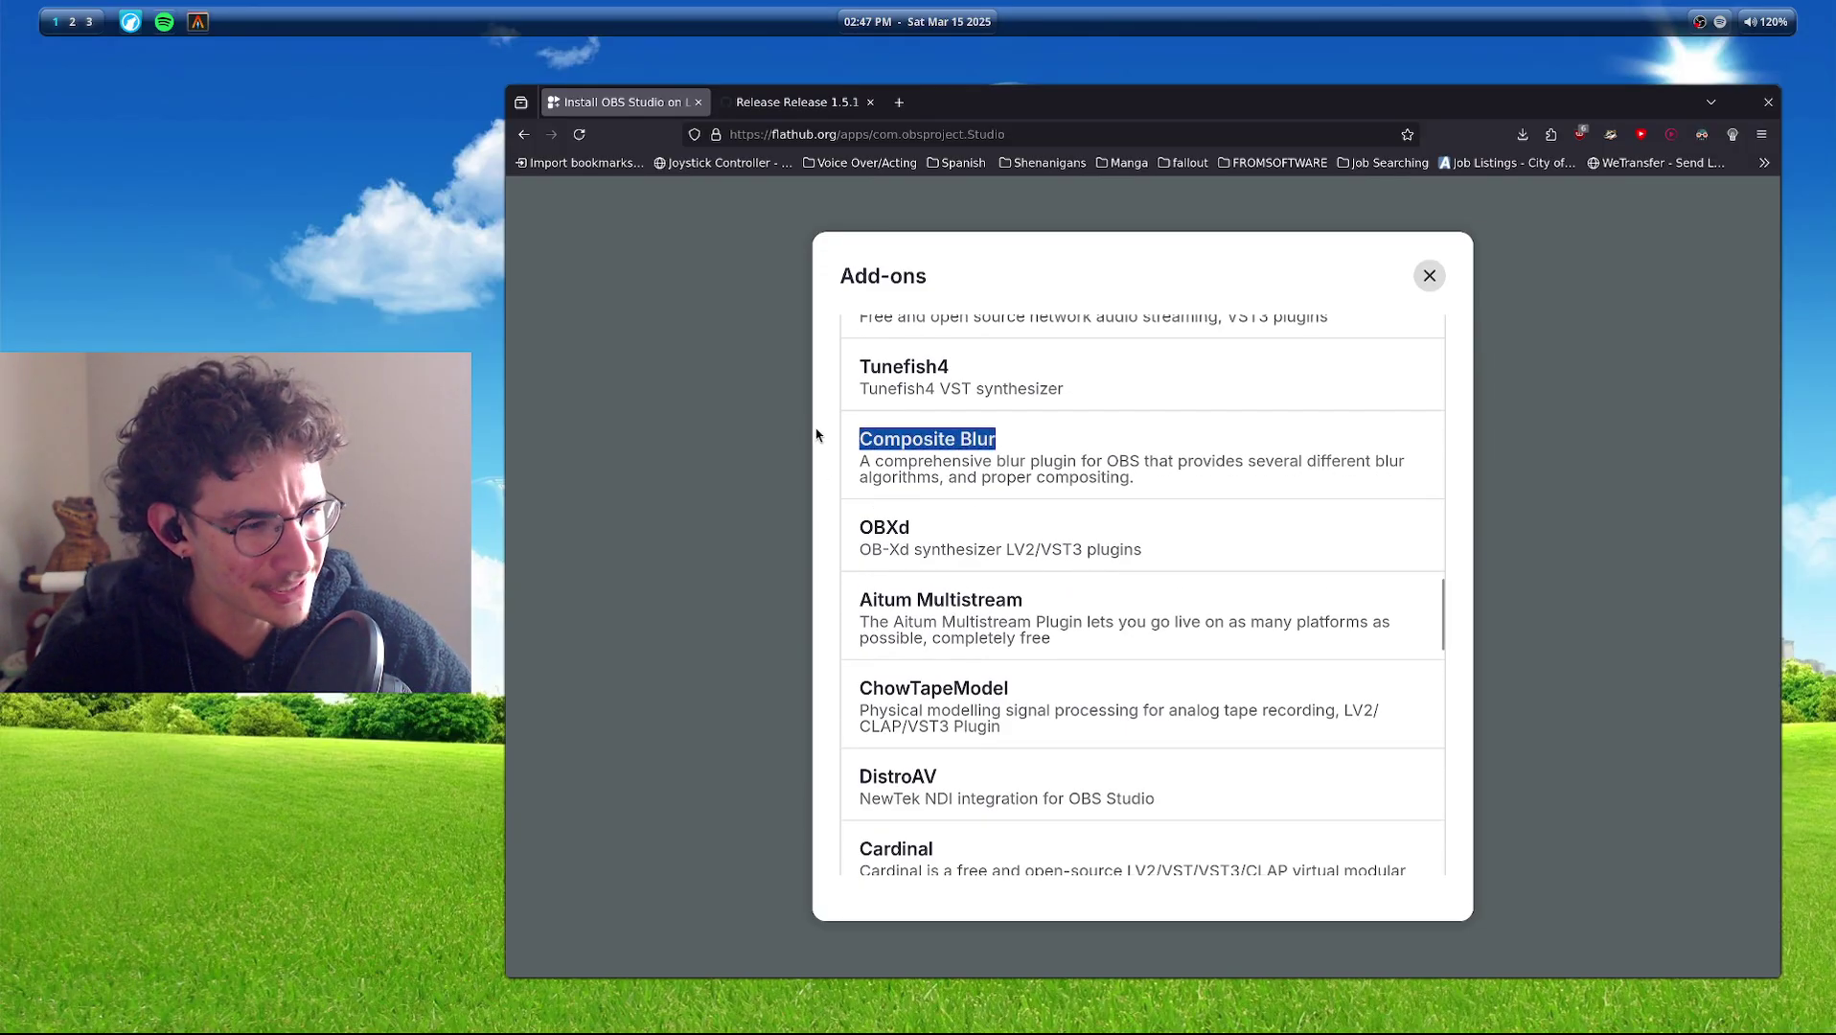
Glance at the Release 1.5.1 tab, then highlight the Composite Blur title in the add-ons list.
left_click(797, 102)
scroll(987, 482, "up", 2)
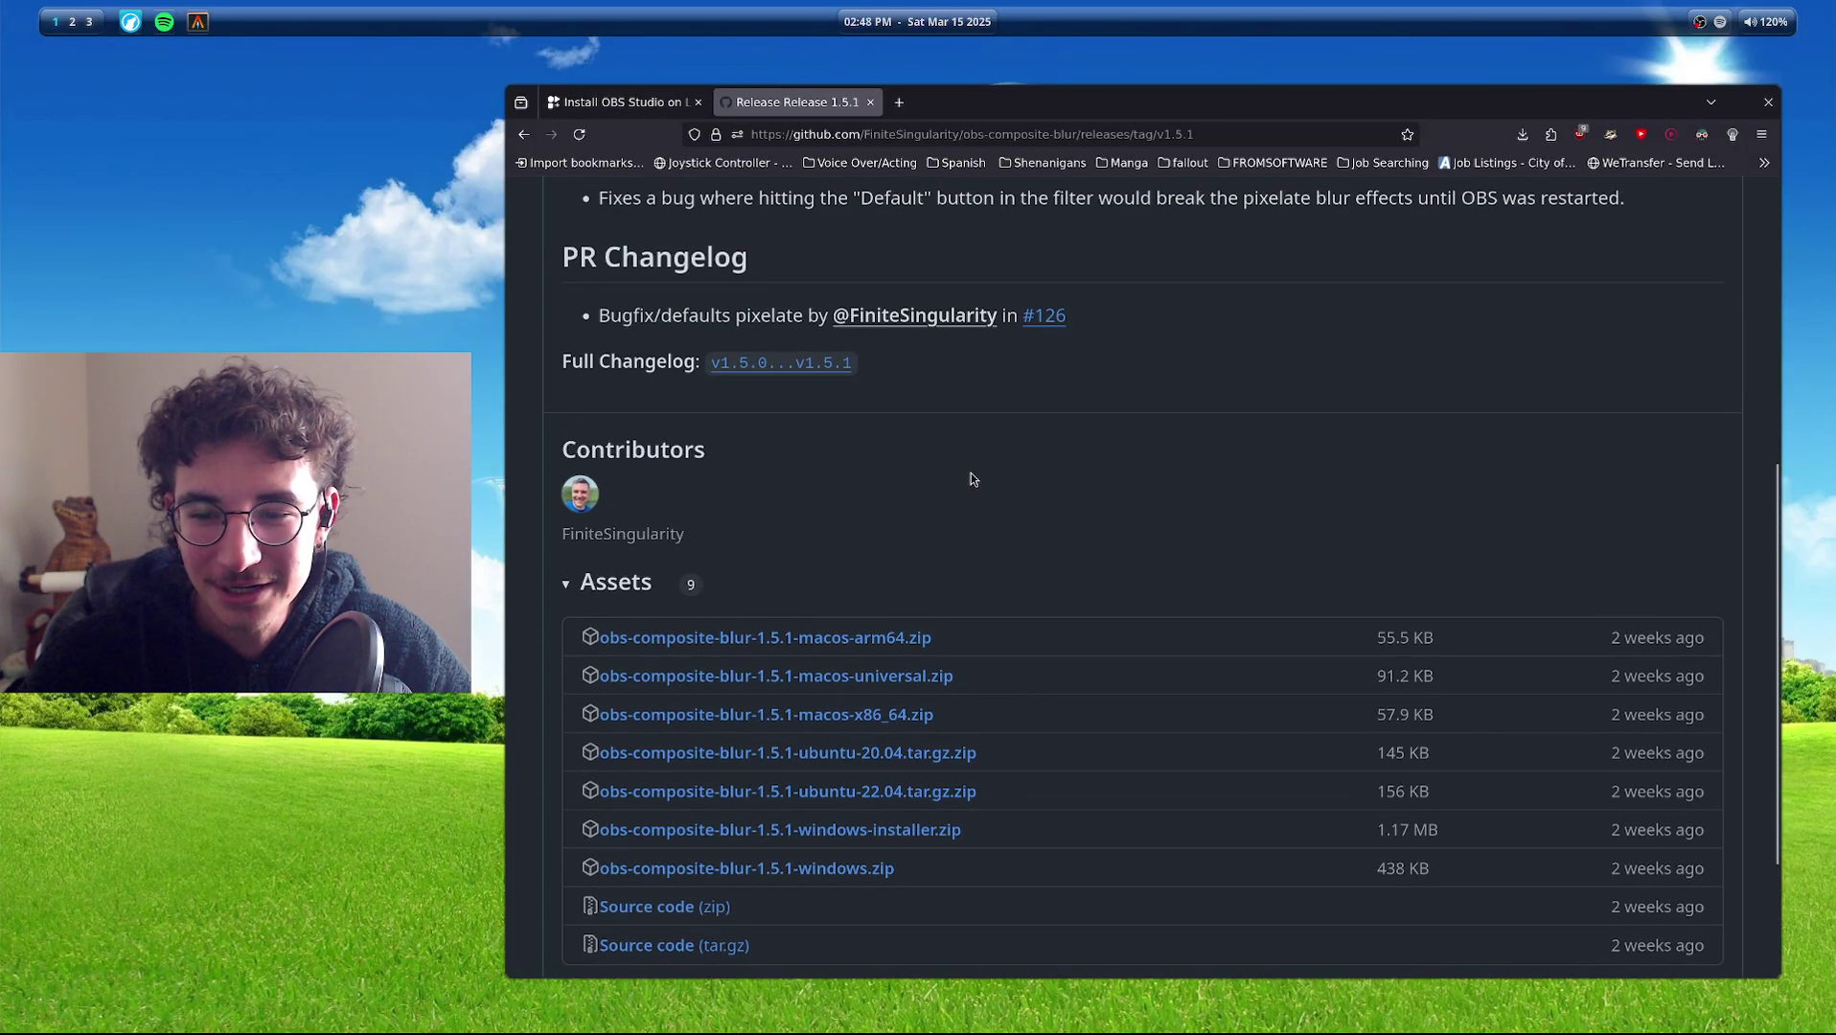
scroll(949, 451, "down", 2)
left_click(620, 102)
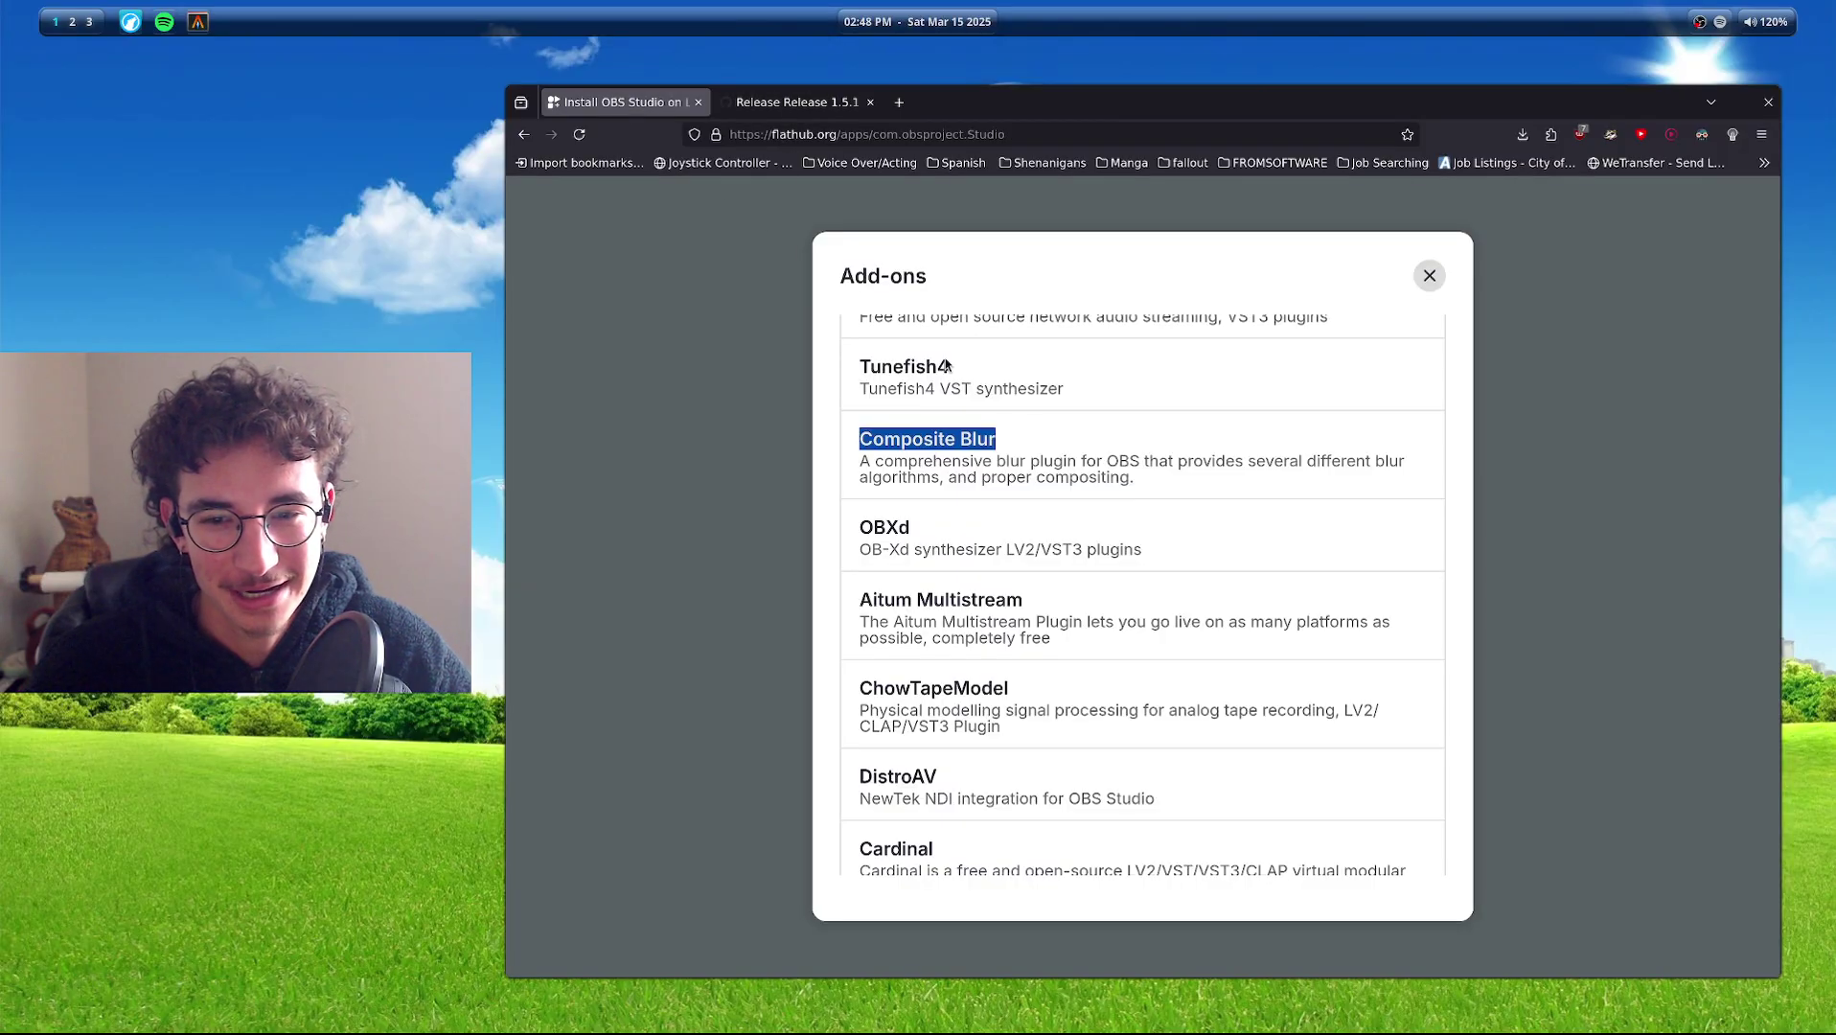
left_click(988, 432)
triple_click(990, 436)
left_click(992, 437)
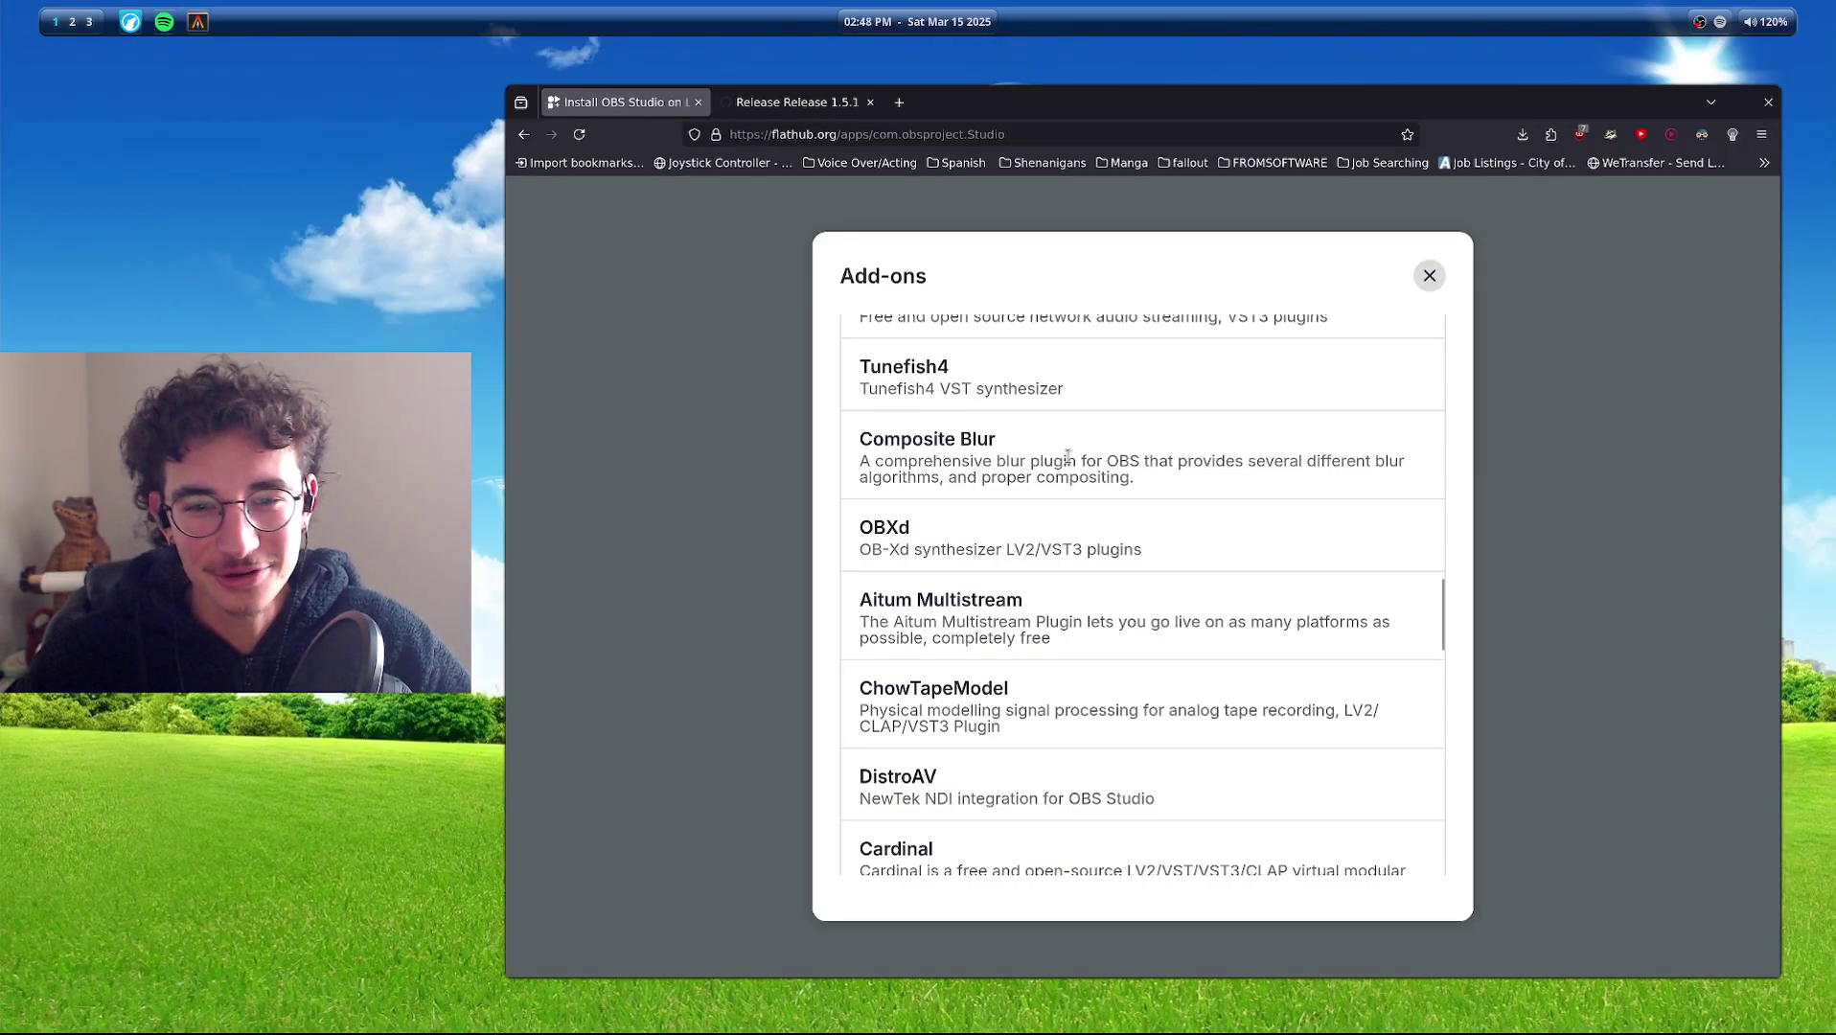
triple_click(1070, 454)
left_click(1070, 452)
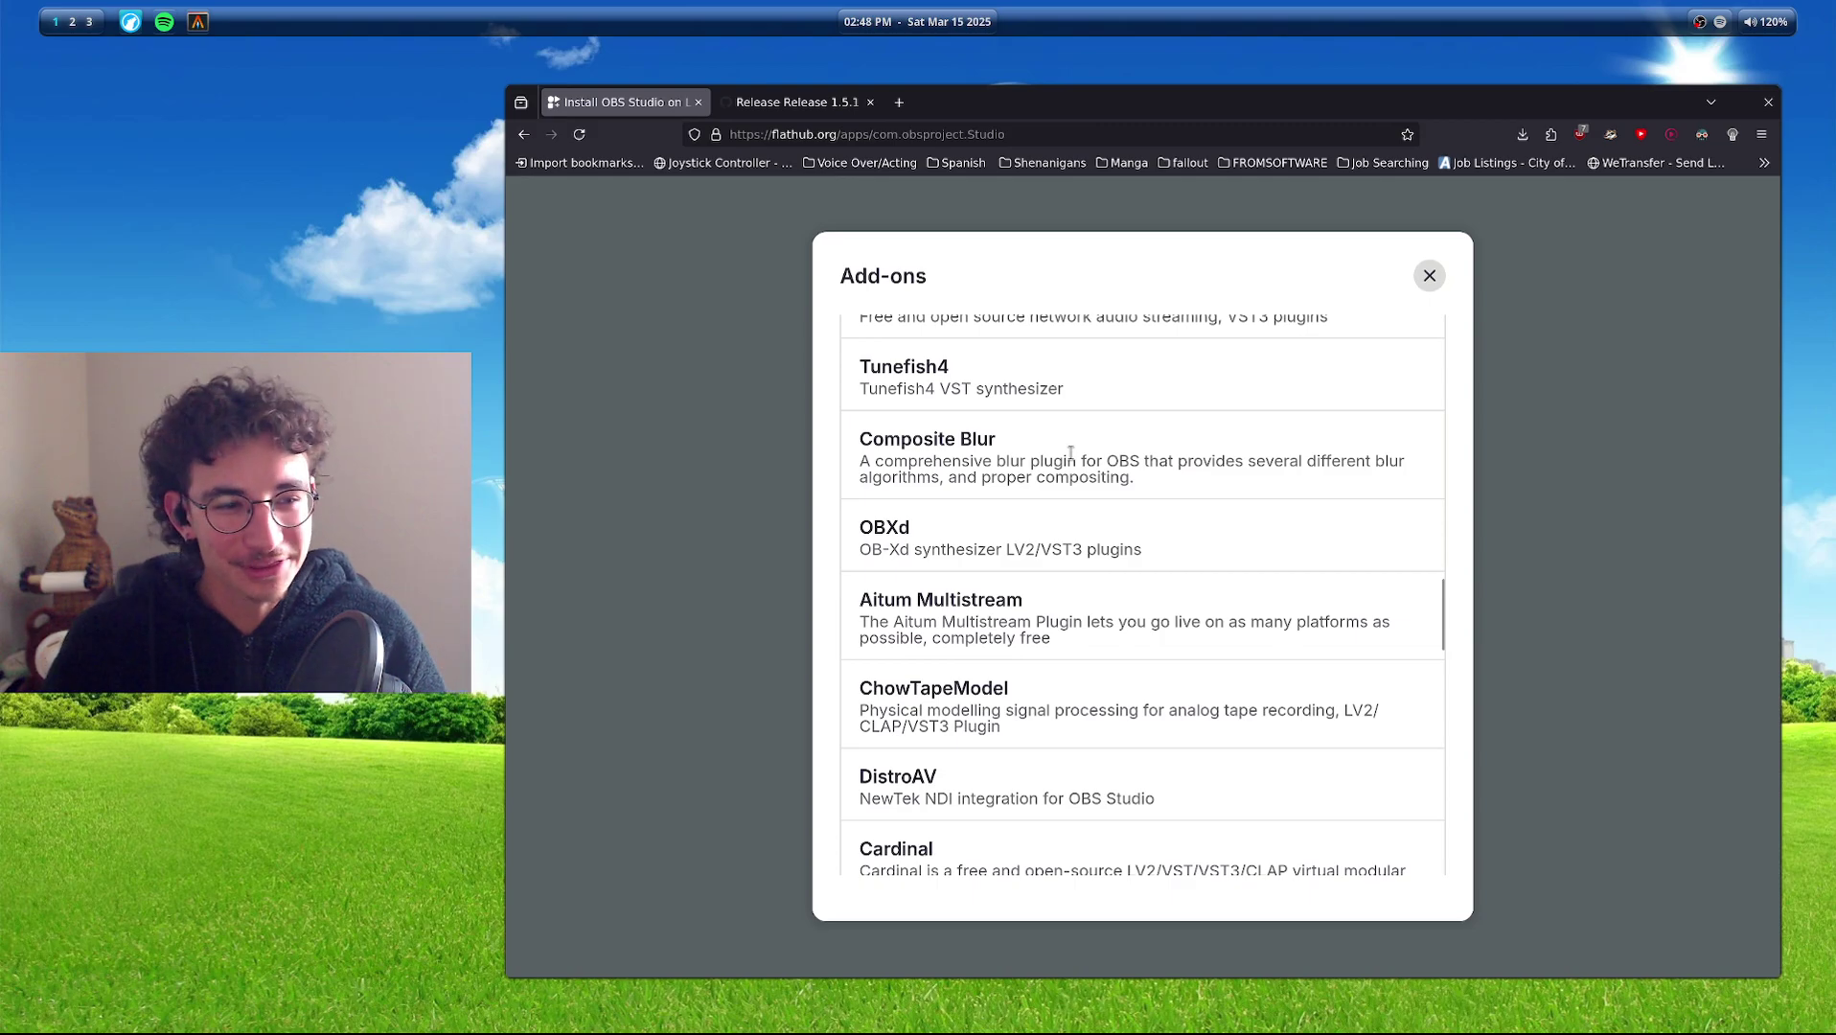
Go from the Release 1.5.1 page back to the repository and check its Issues list.
left_click(801, 104)
scroll(976, 445, "up", 4)
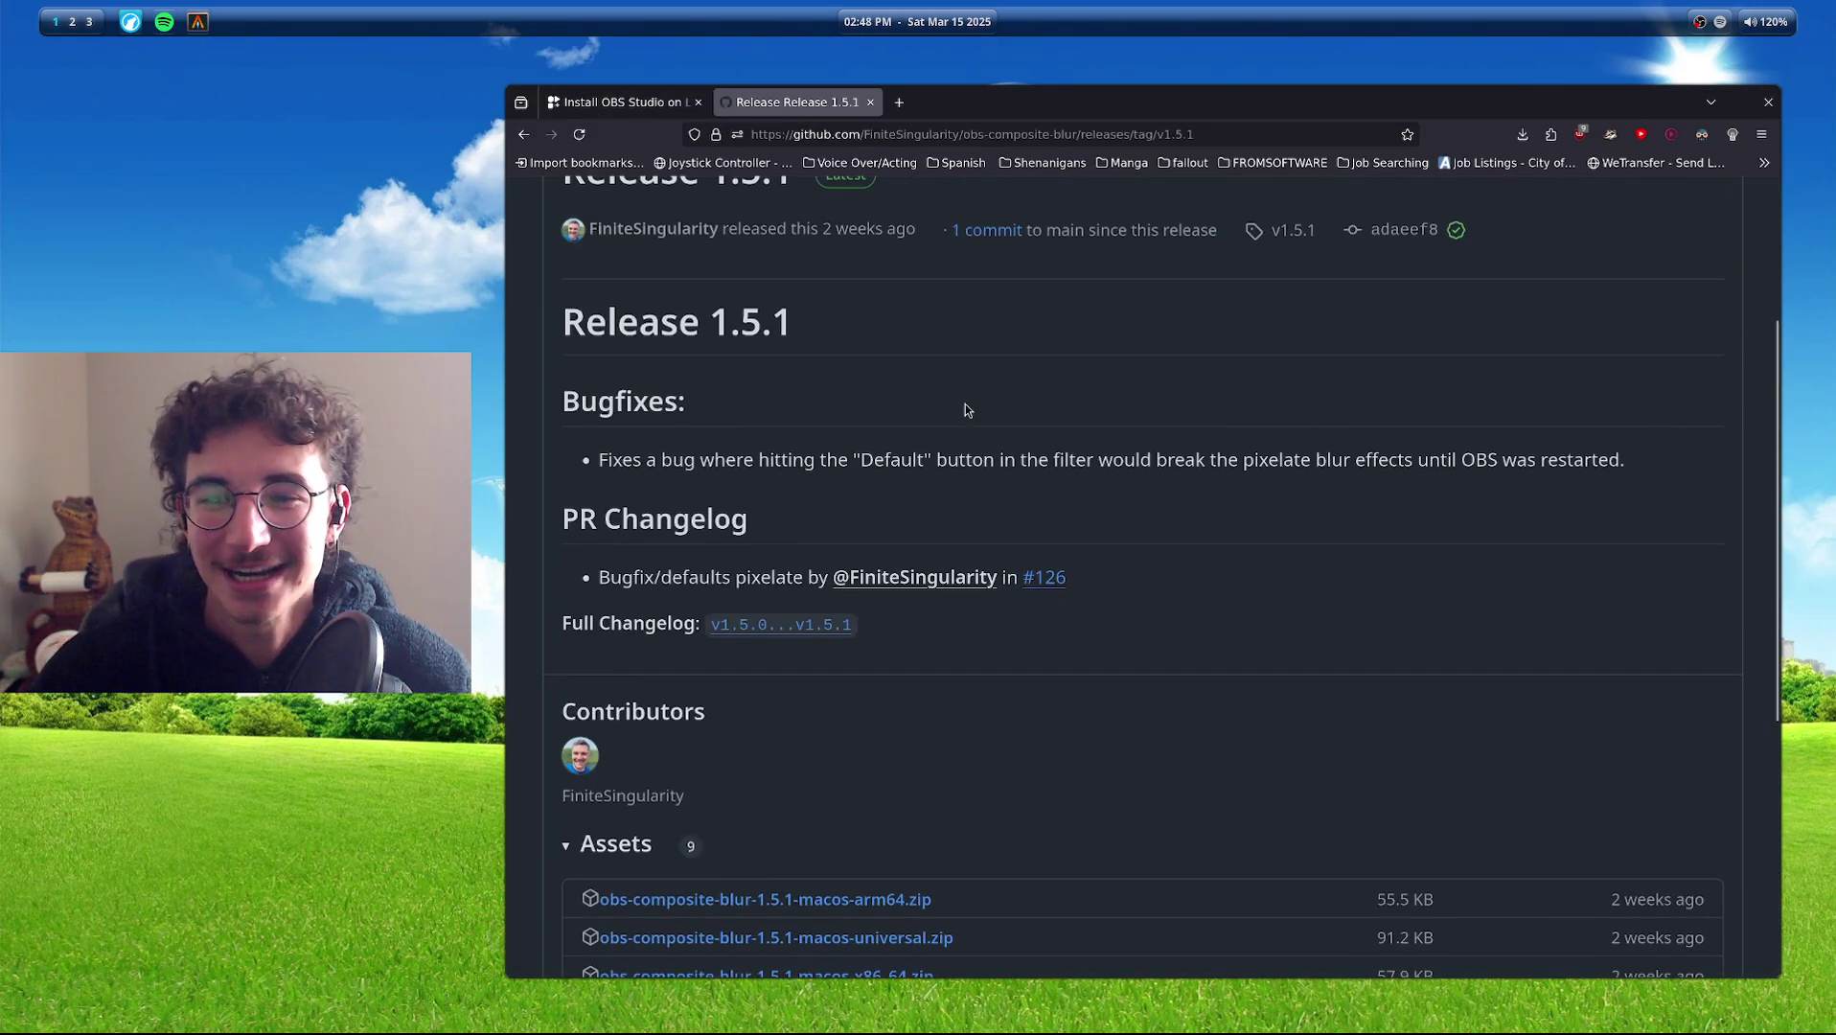
key("alt+Left")
scroll(1019, 424, "up", 3)
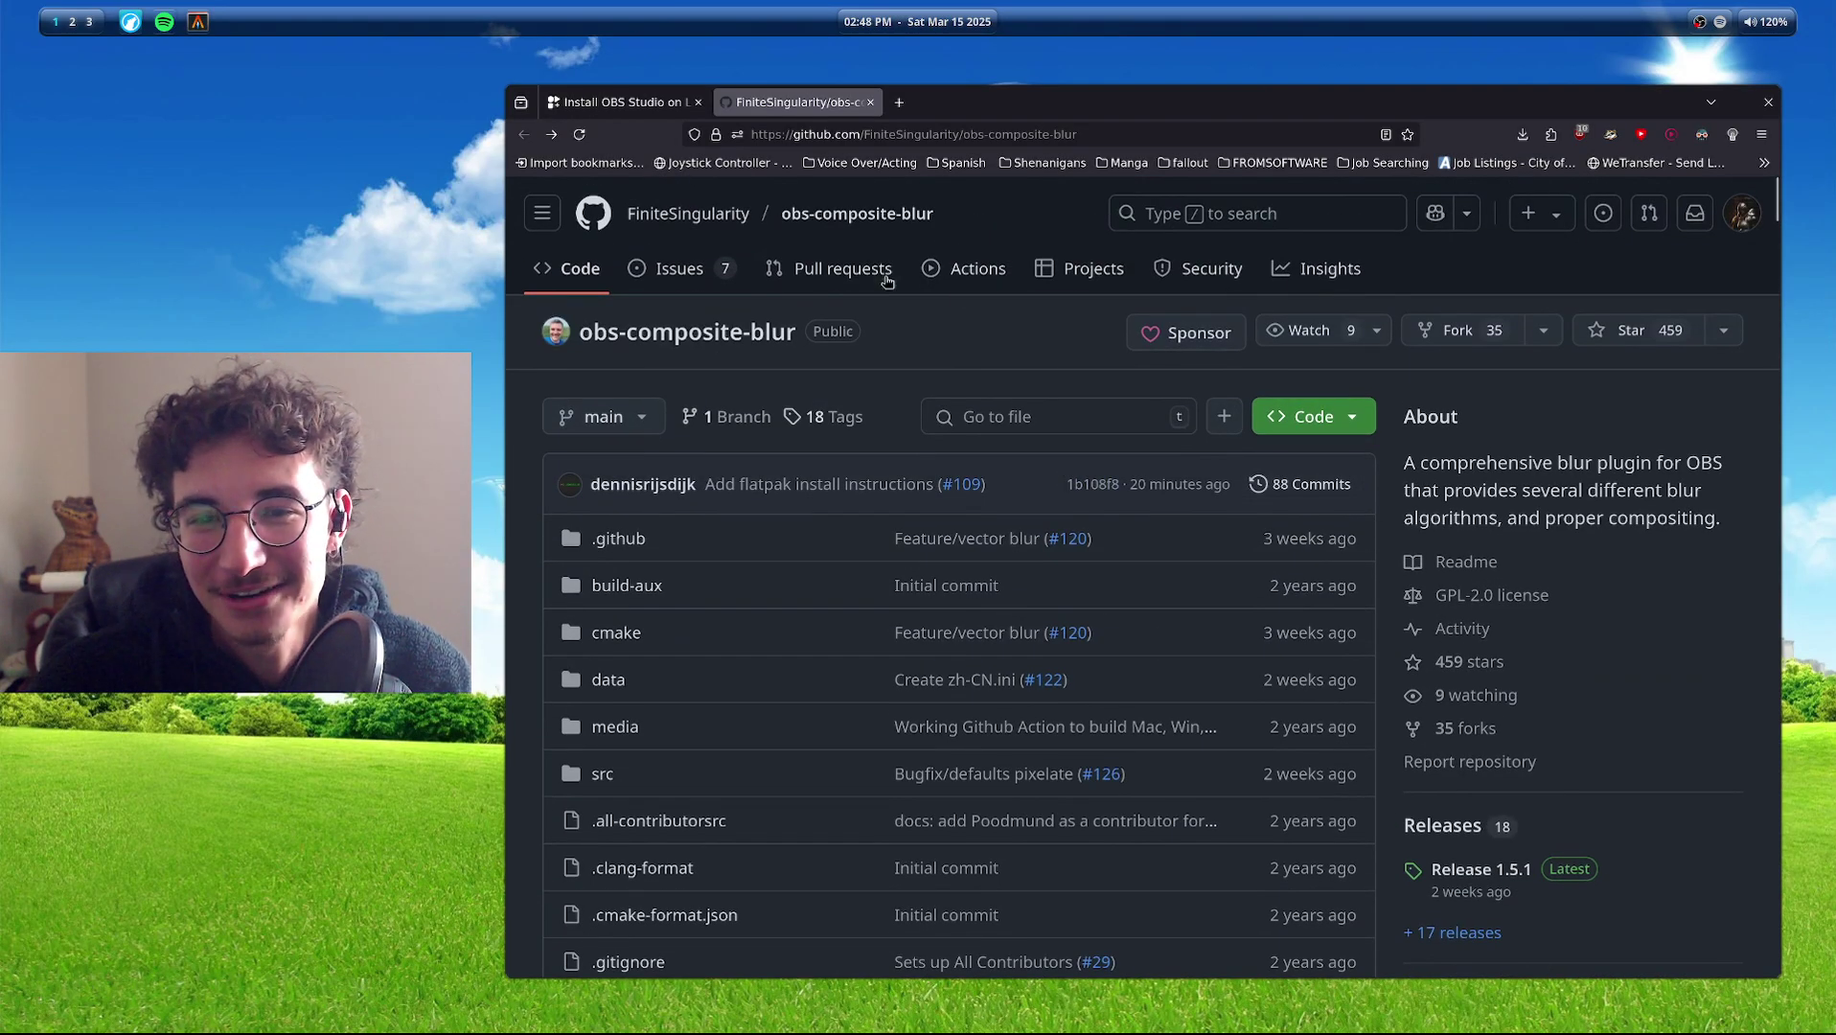
left_click(700, 282)
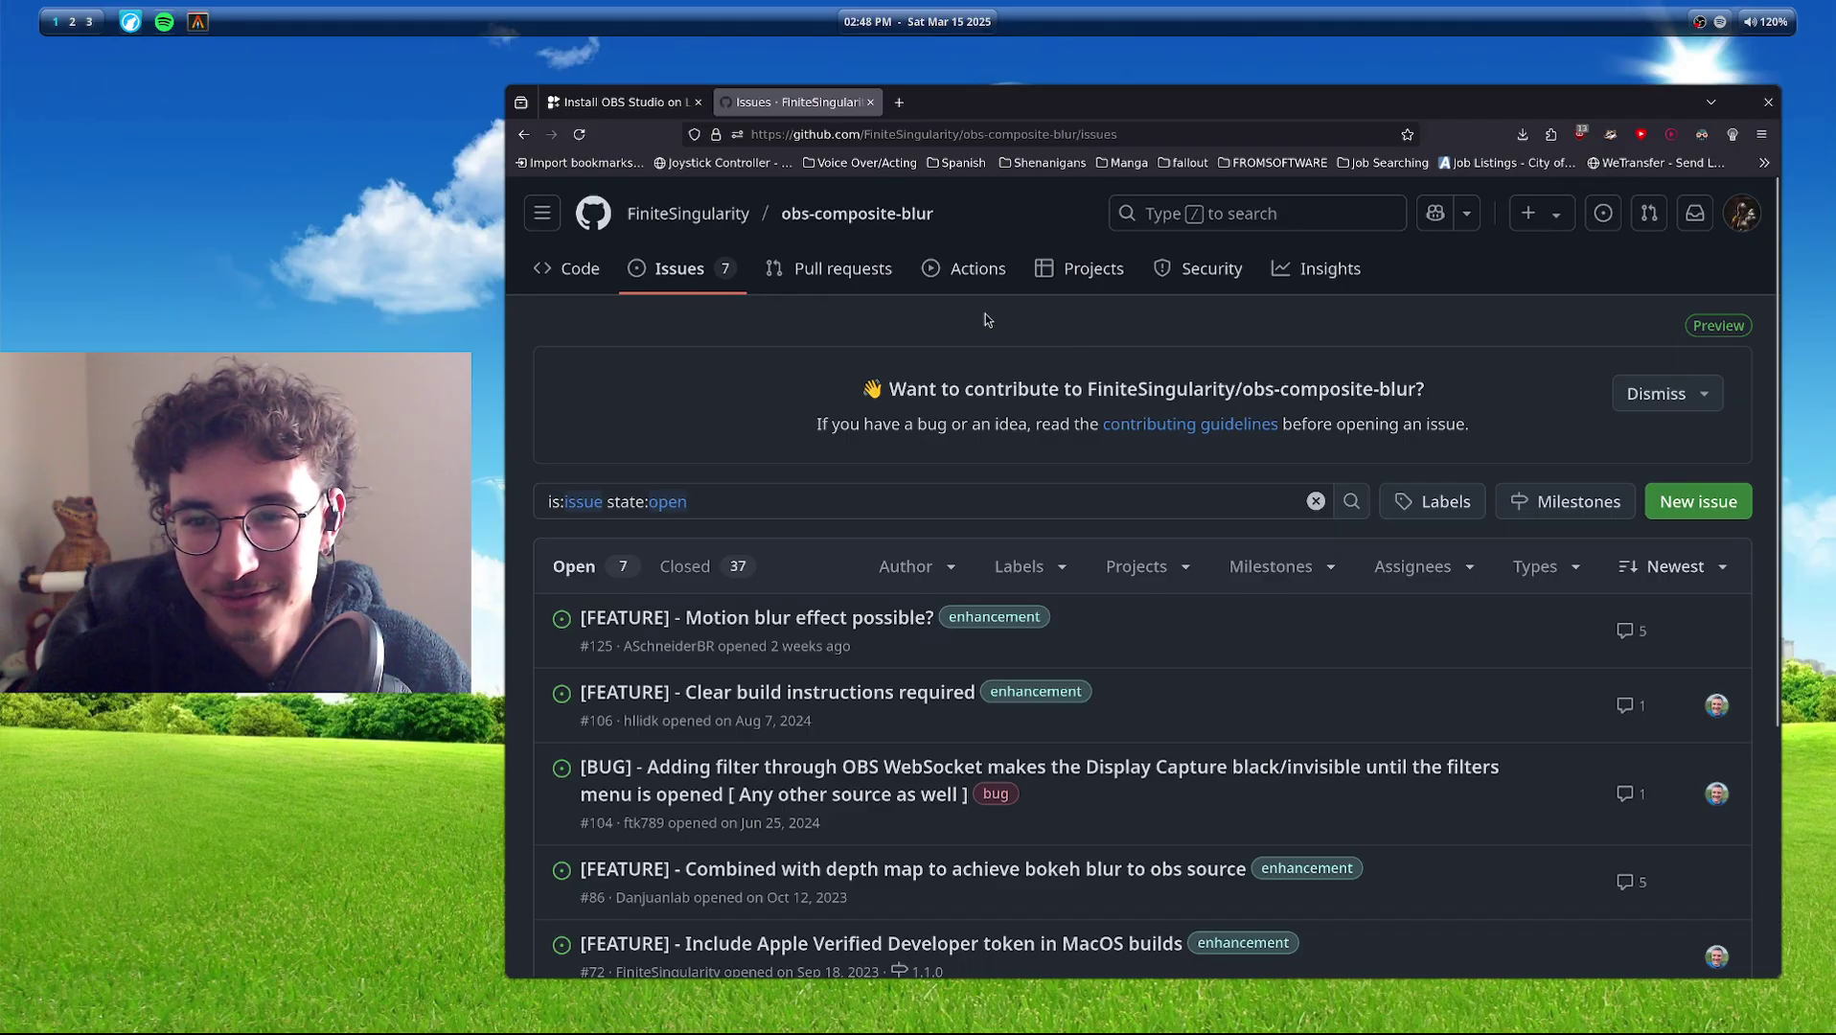
key("alt+Left")
Find the README's From Flathub command and select its com.obsproject.Studio.Plugin. prefix.
scroll(869, 356, "down", 6)
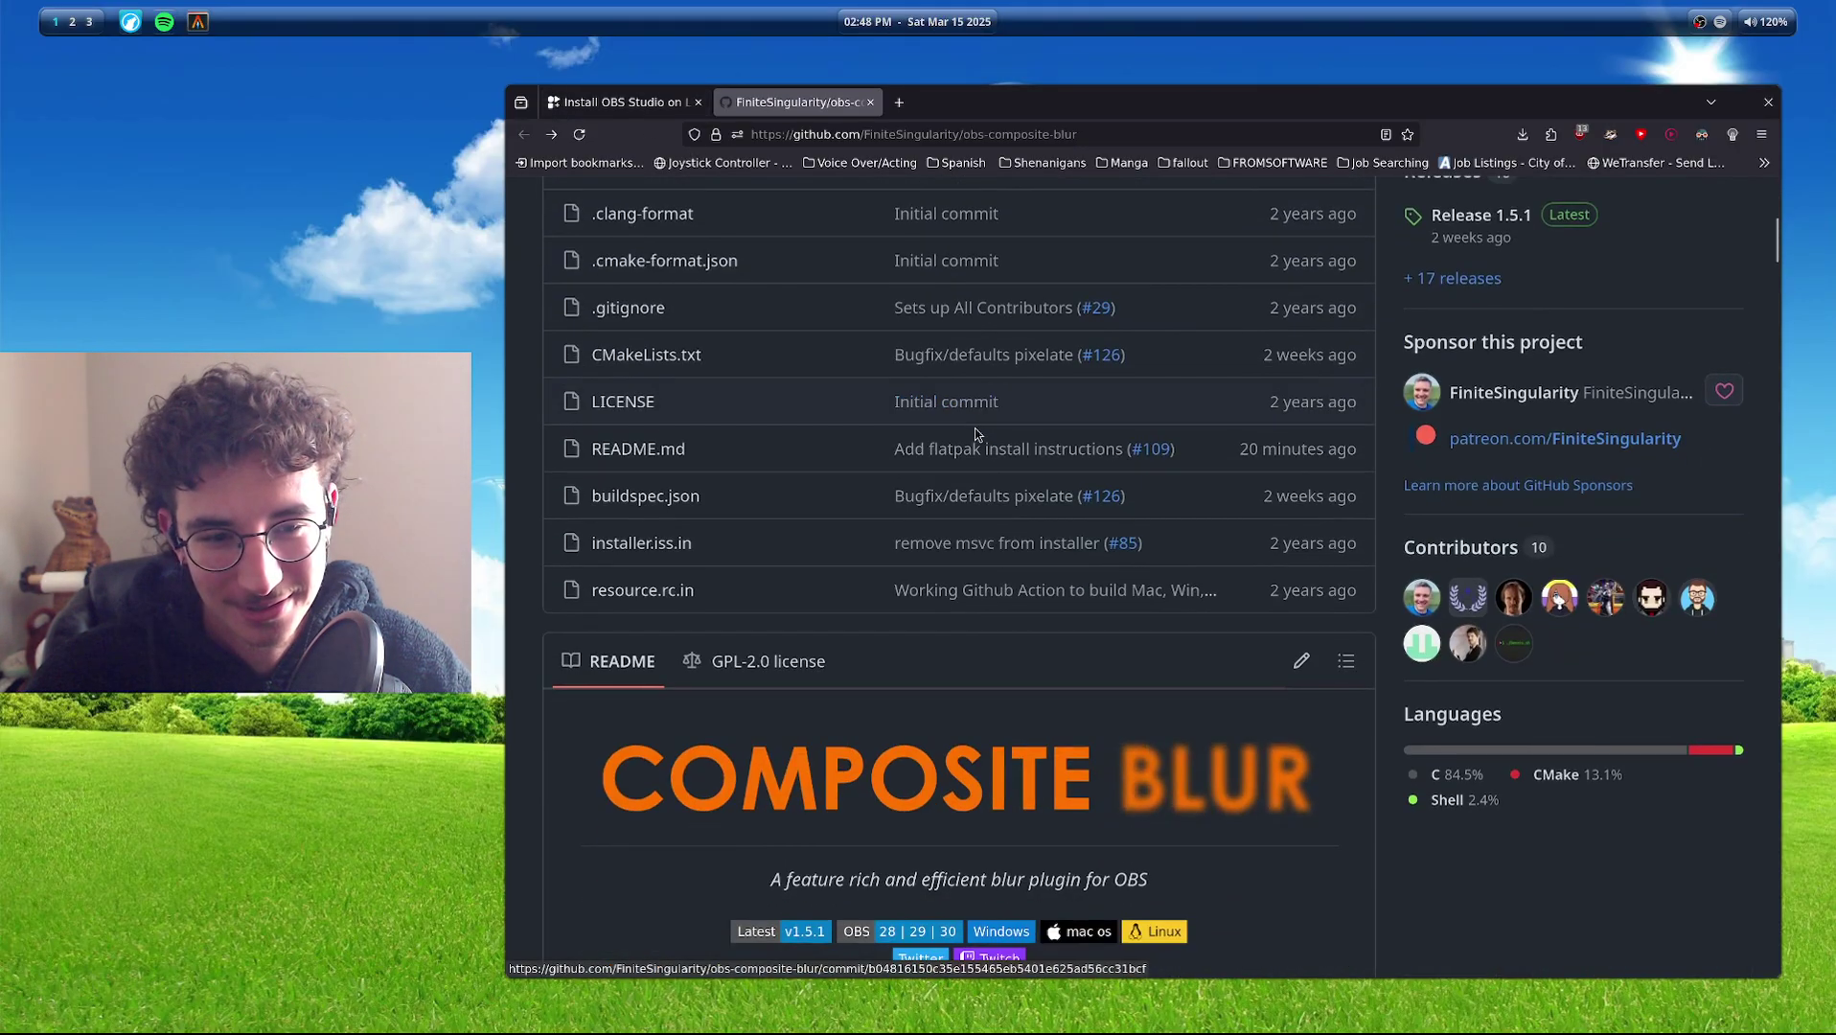
scroll(1098, 542, "down", 5)
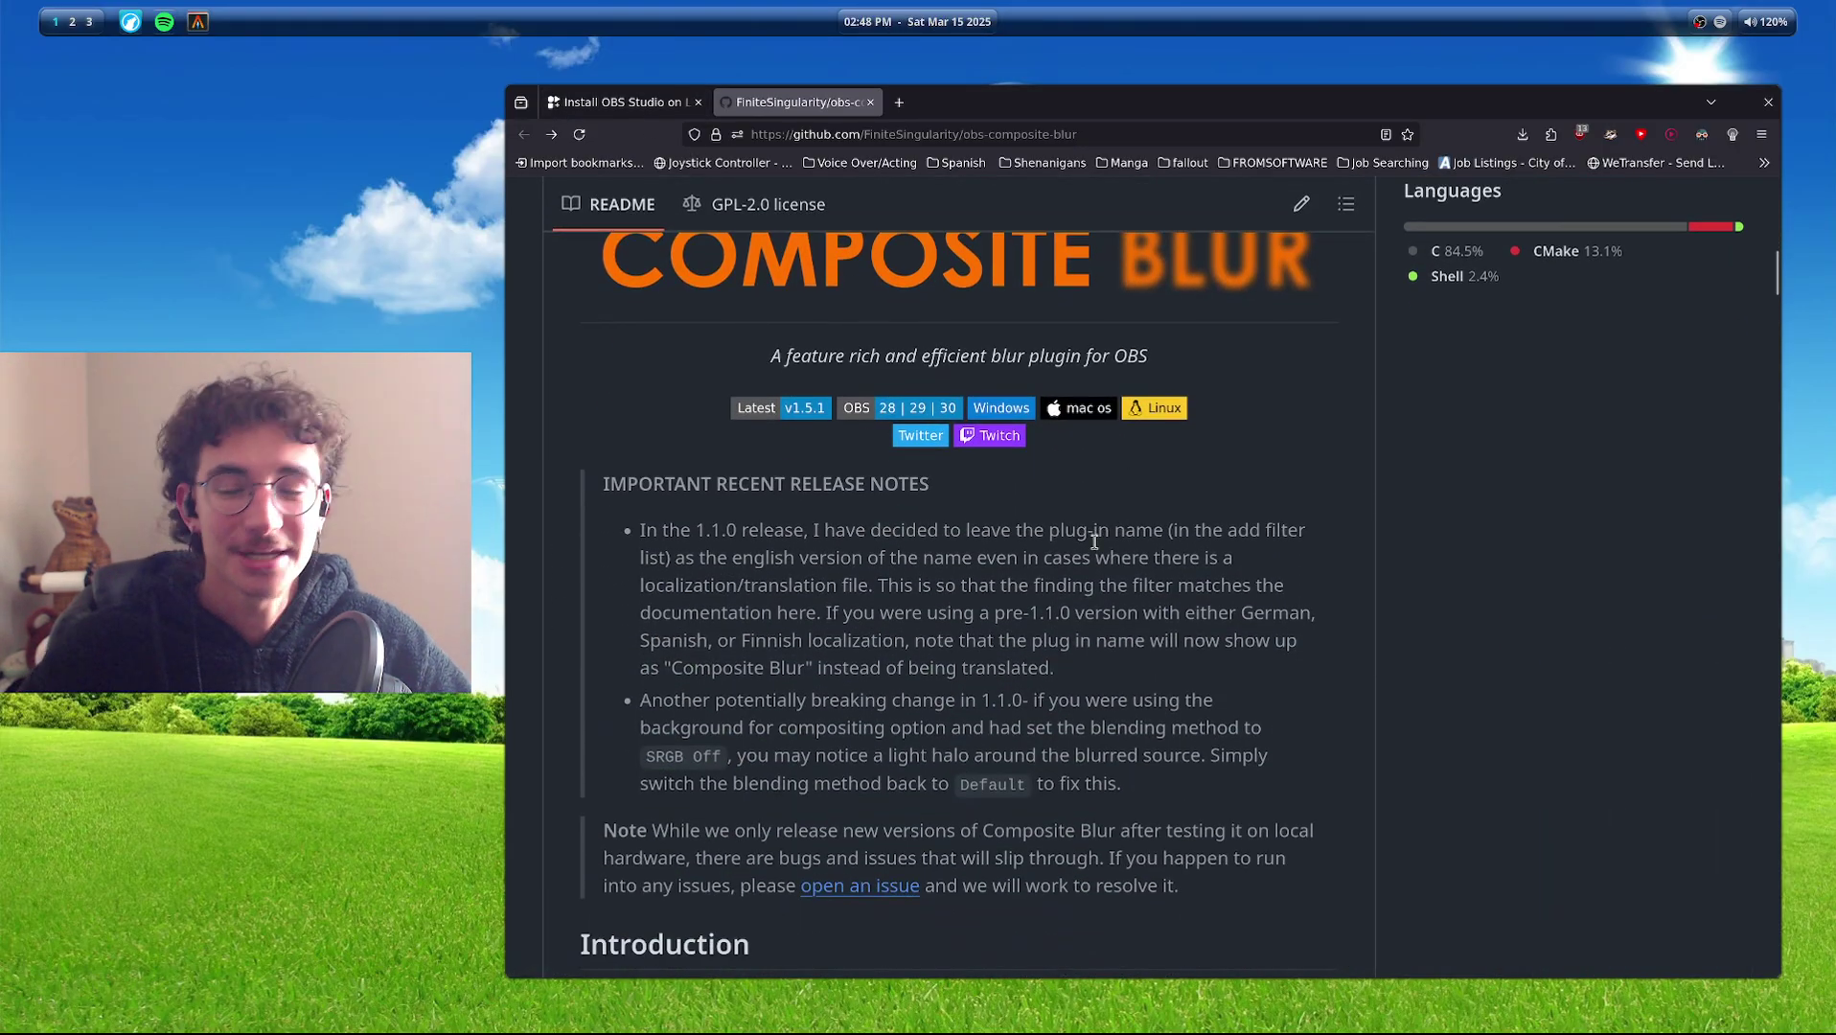
scroll(1094, 541, "down", 4)
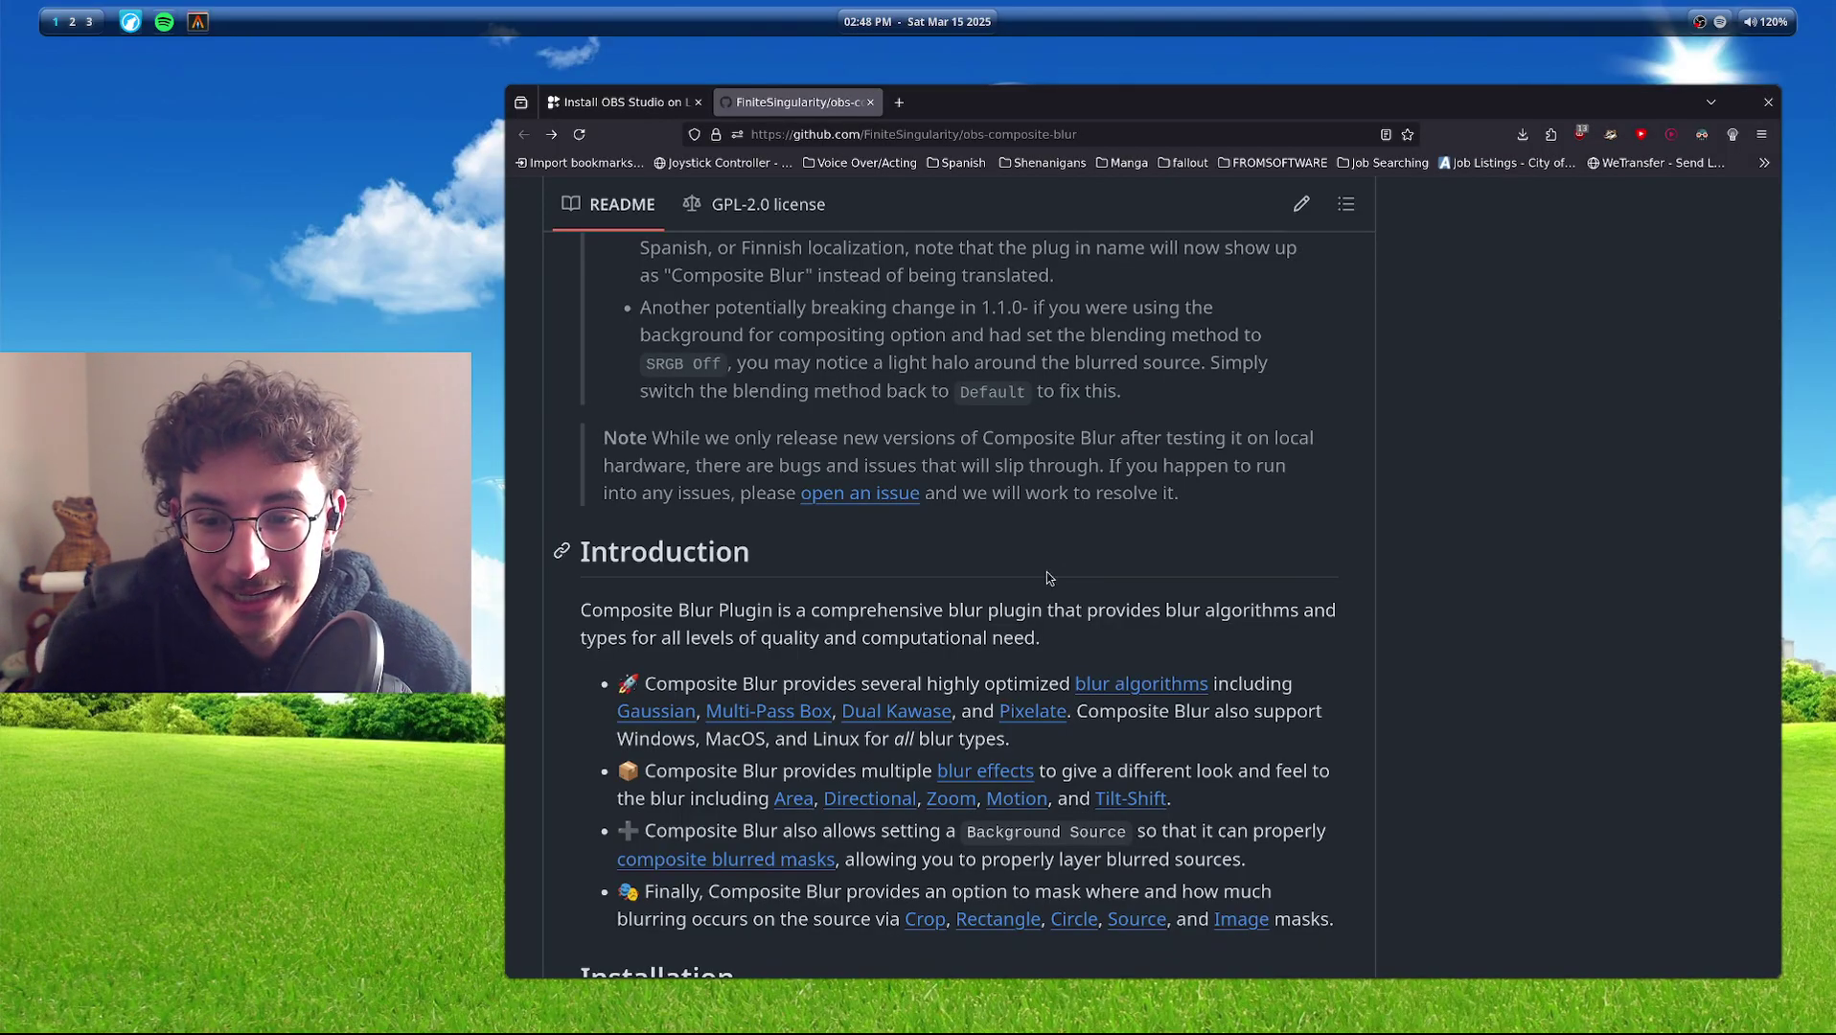
scroll(1090, 580, "down", 4)
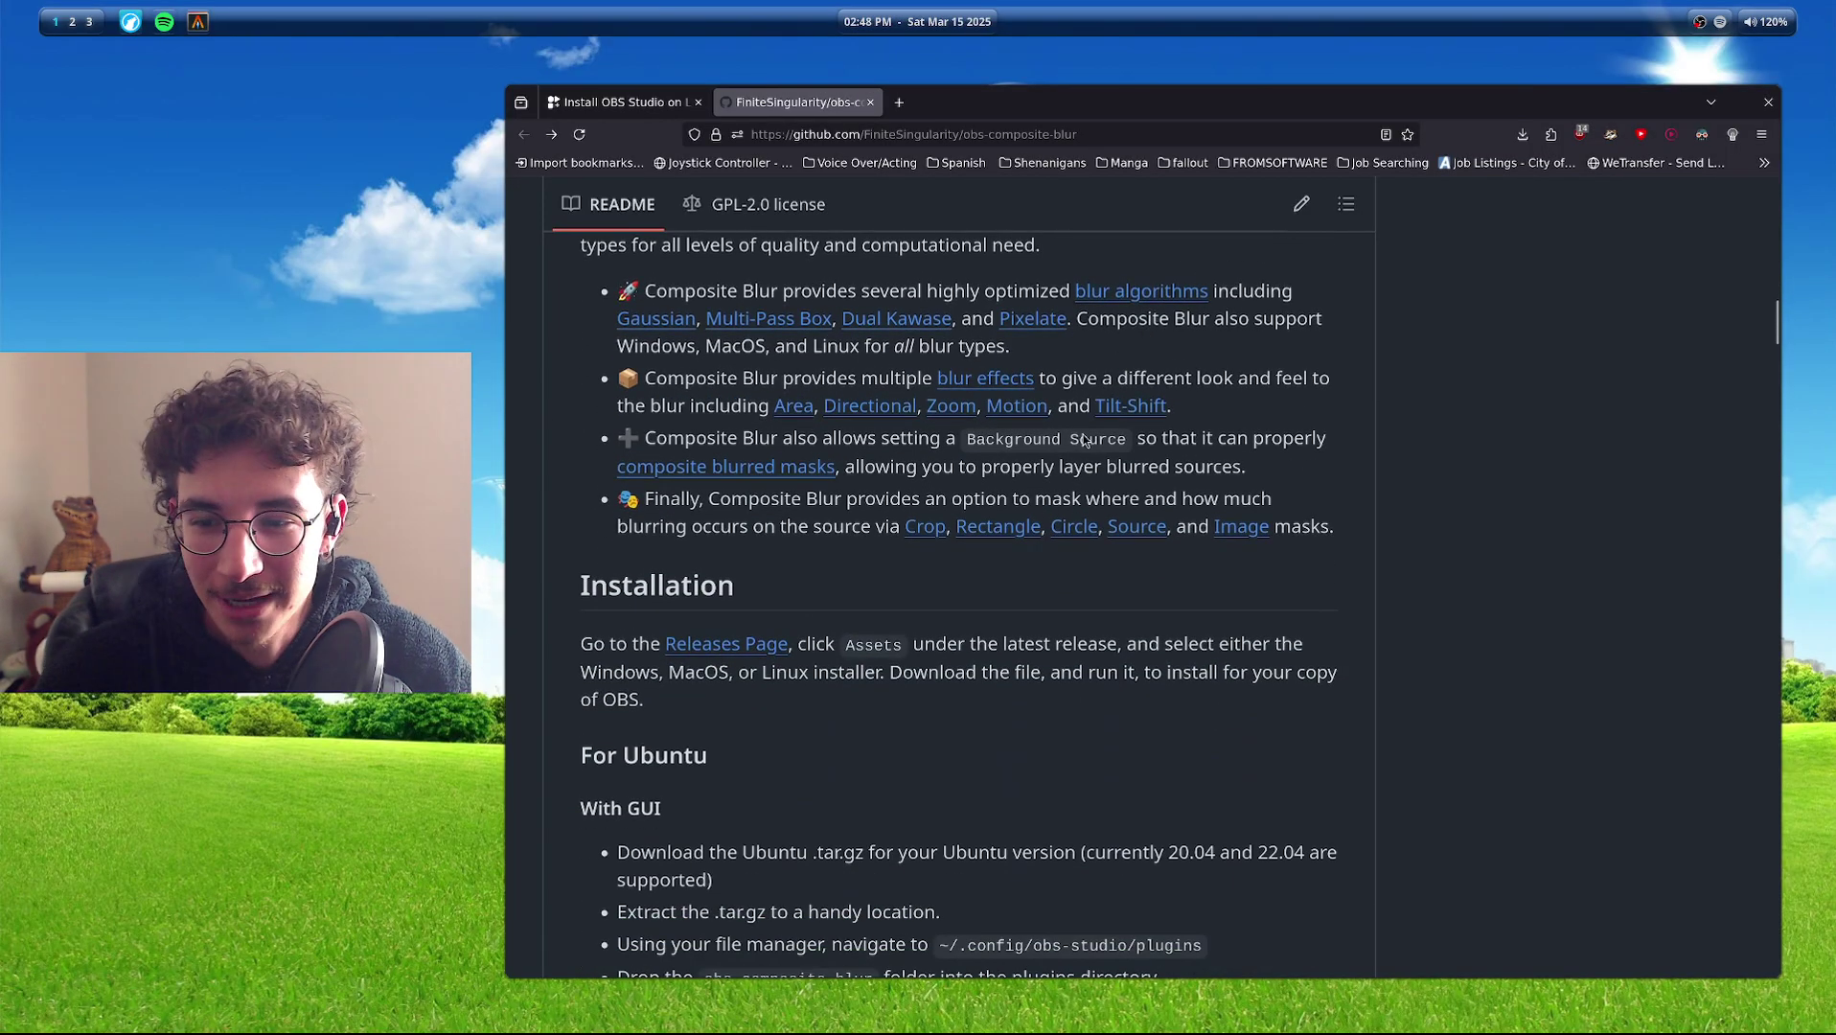
scroll(849, 637, "down", 3)
scroll(830, 582, "down", 5)
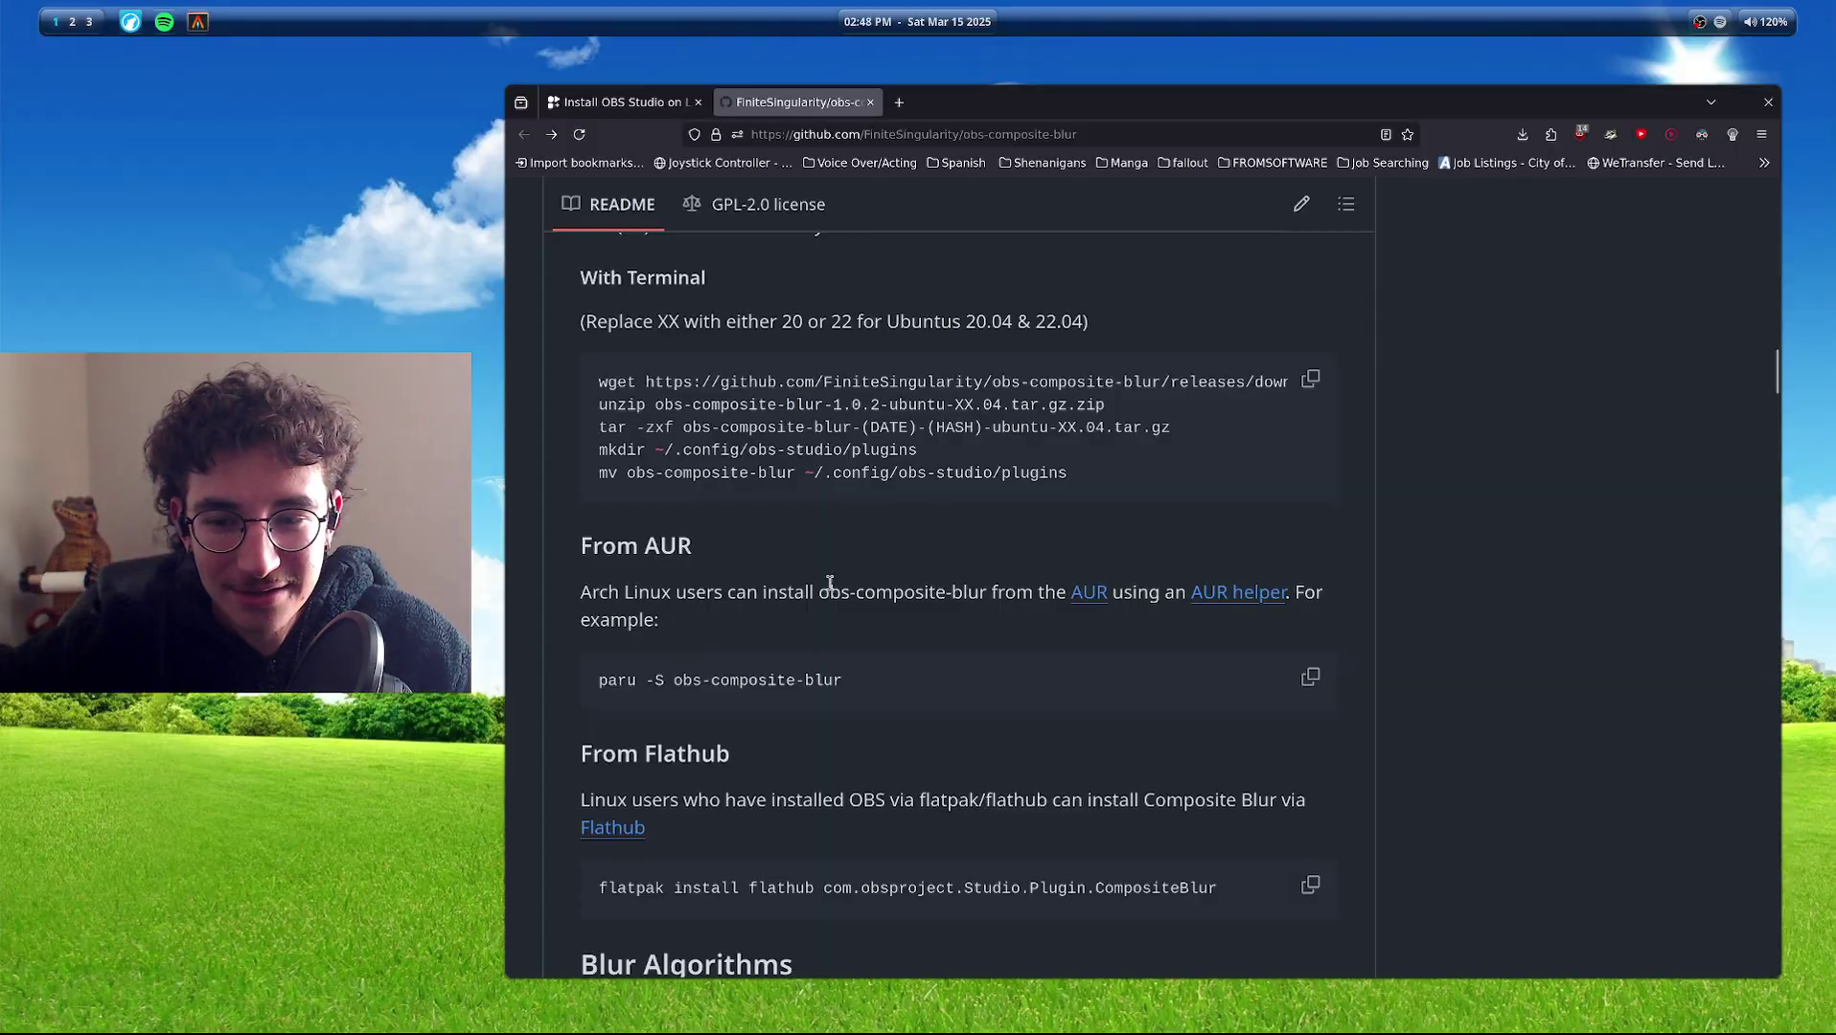
scroll(830, 582, "down", 1)
scroll(875, 567, "down", 1)
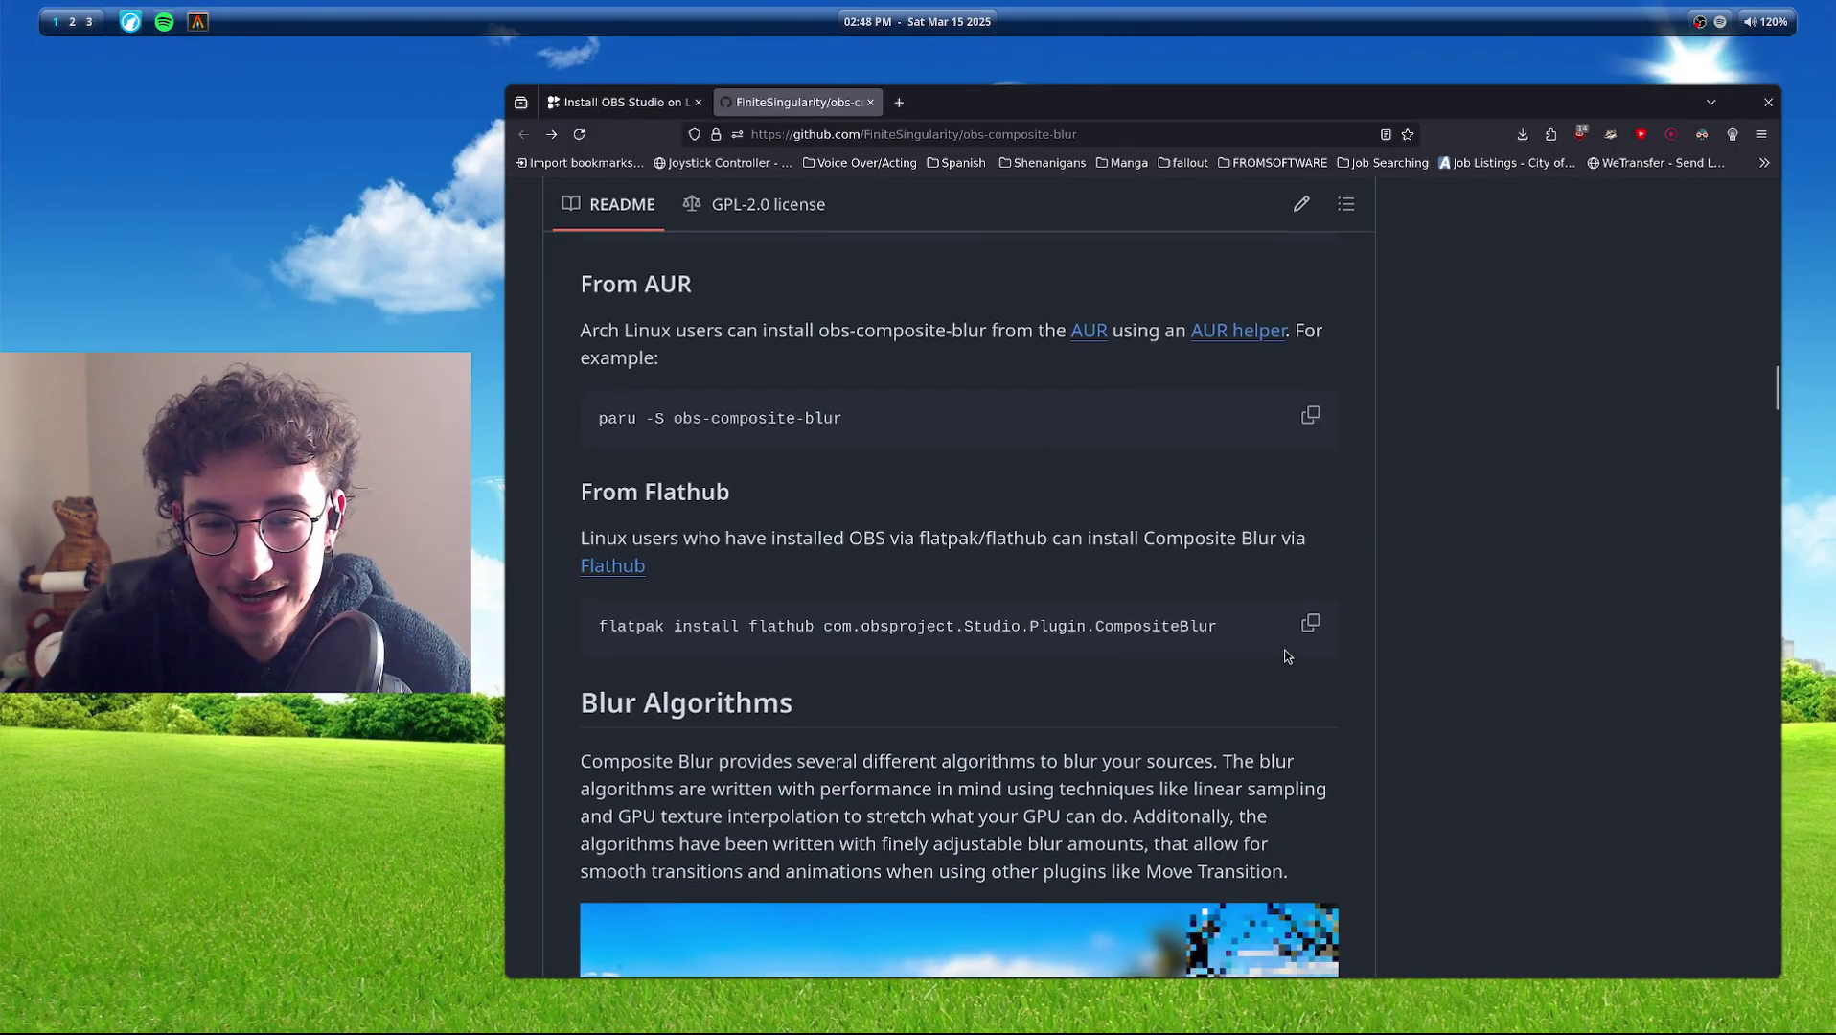
left_click_drag(575, 489, 1187, 632)
left_click(1558, 621)
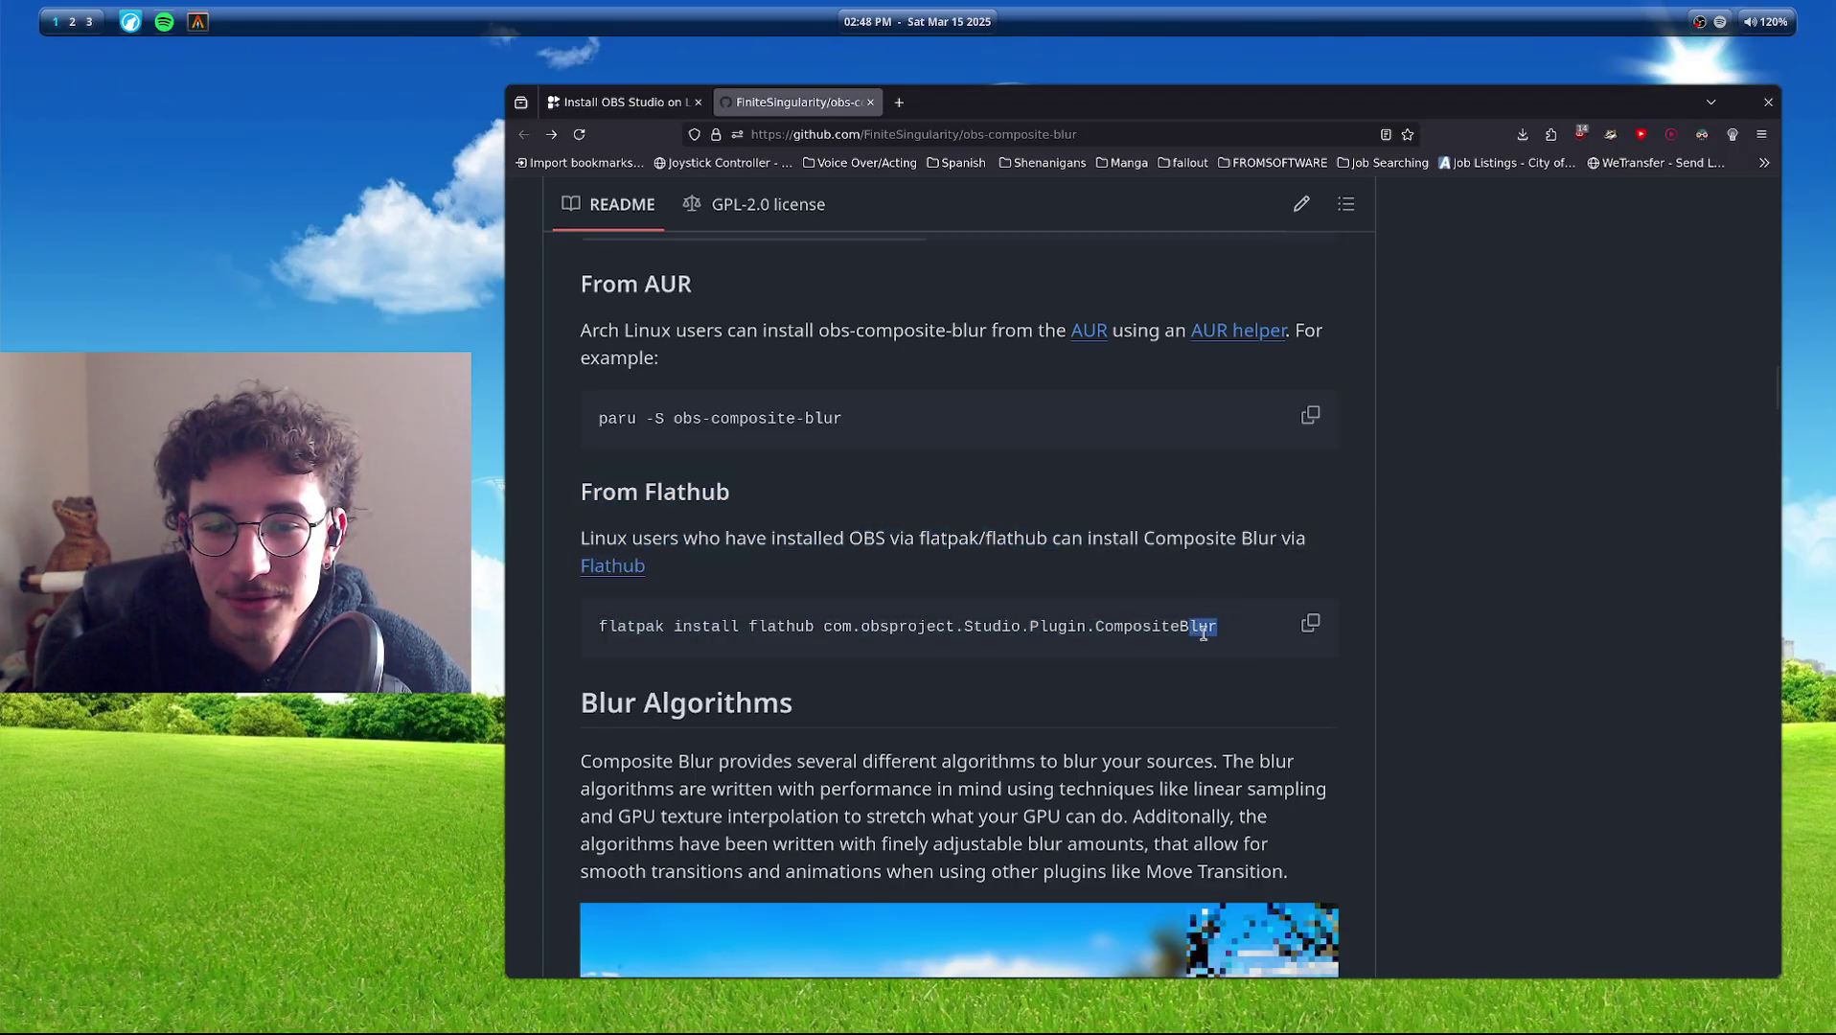
left_click(1227, 644)
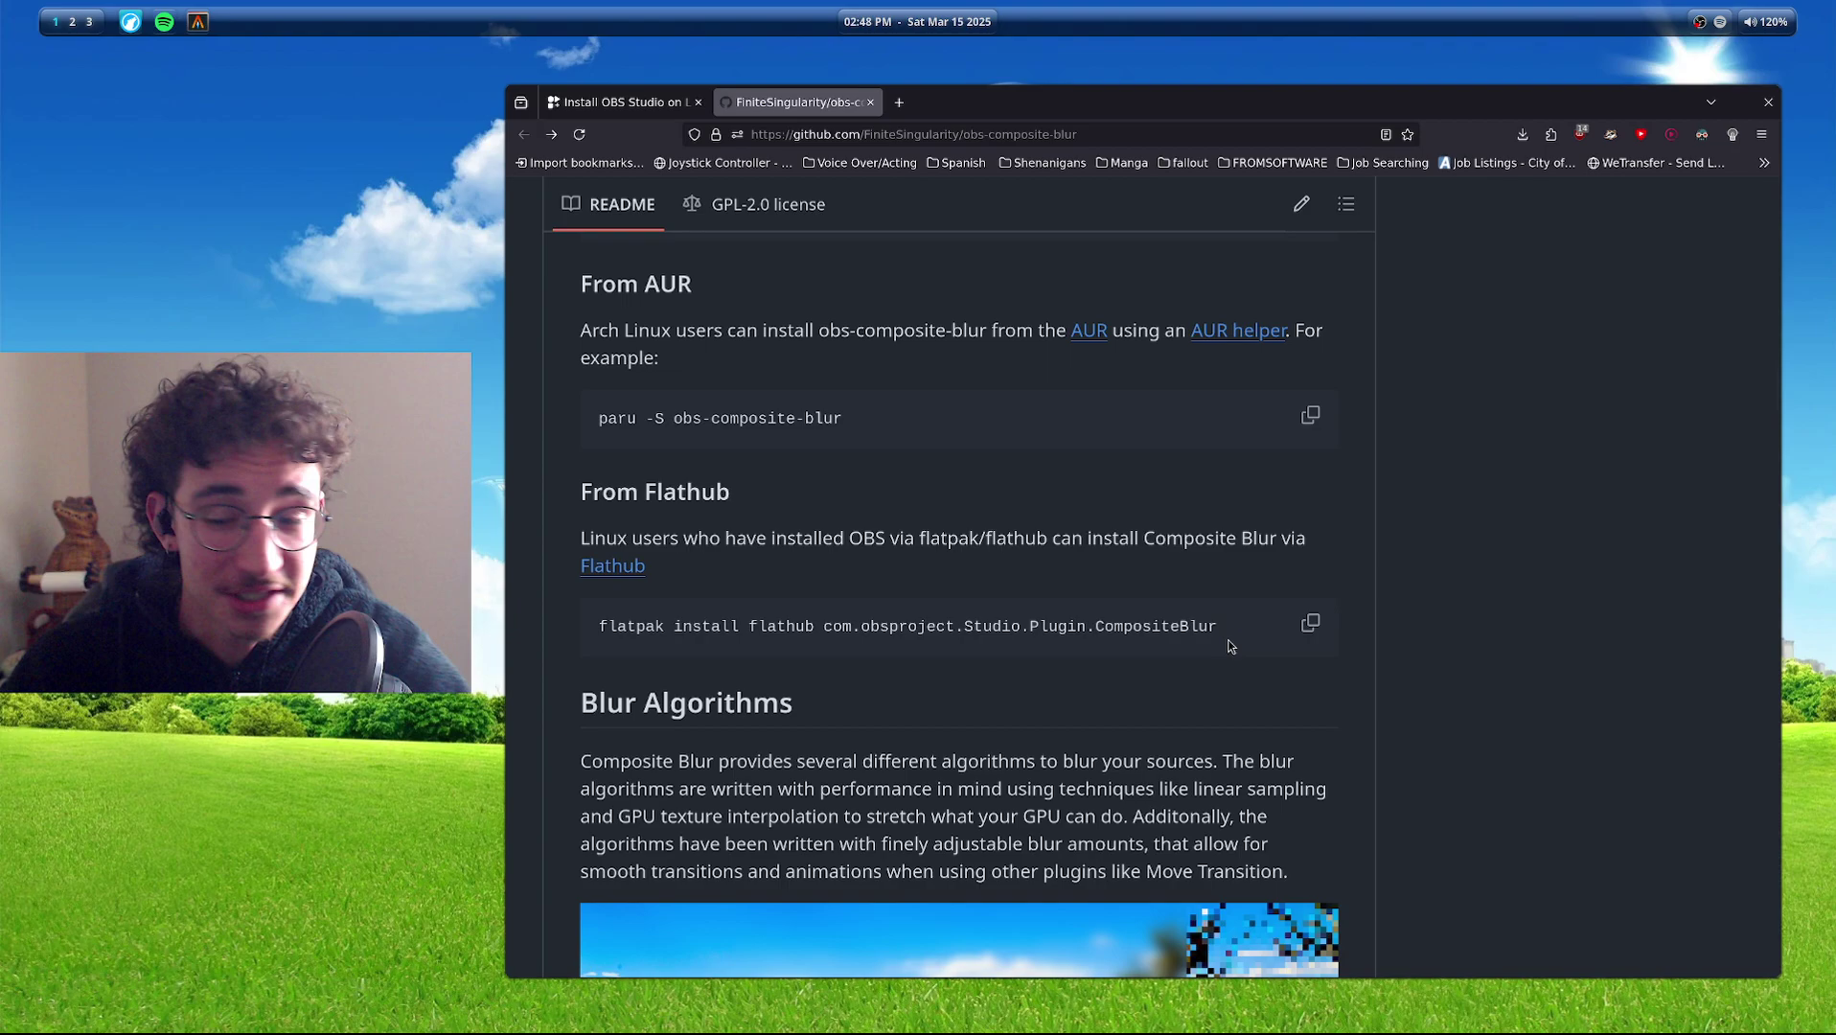
left_click_drag(1098, 630, 826, 630)
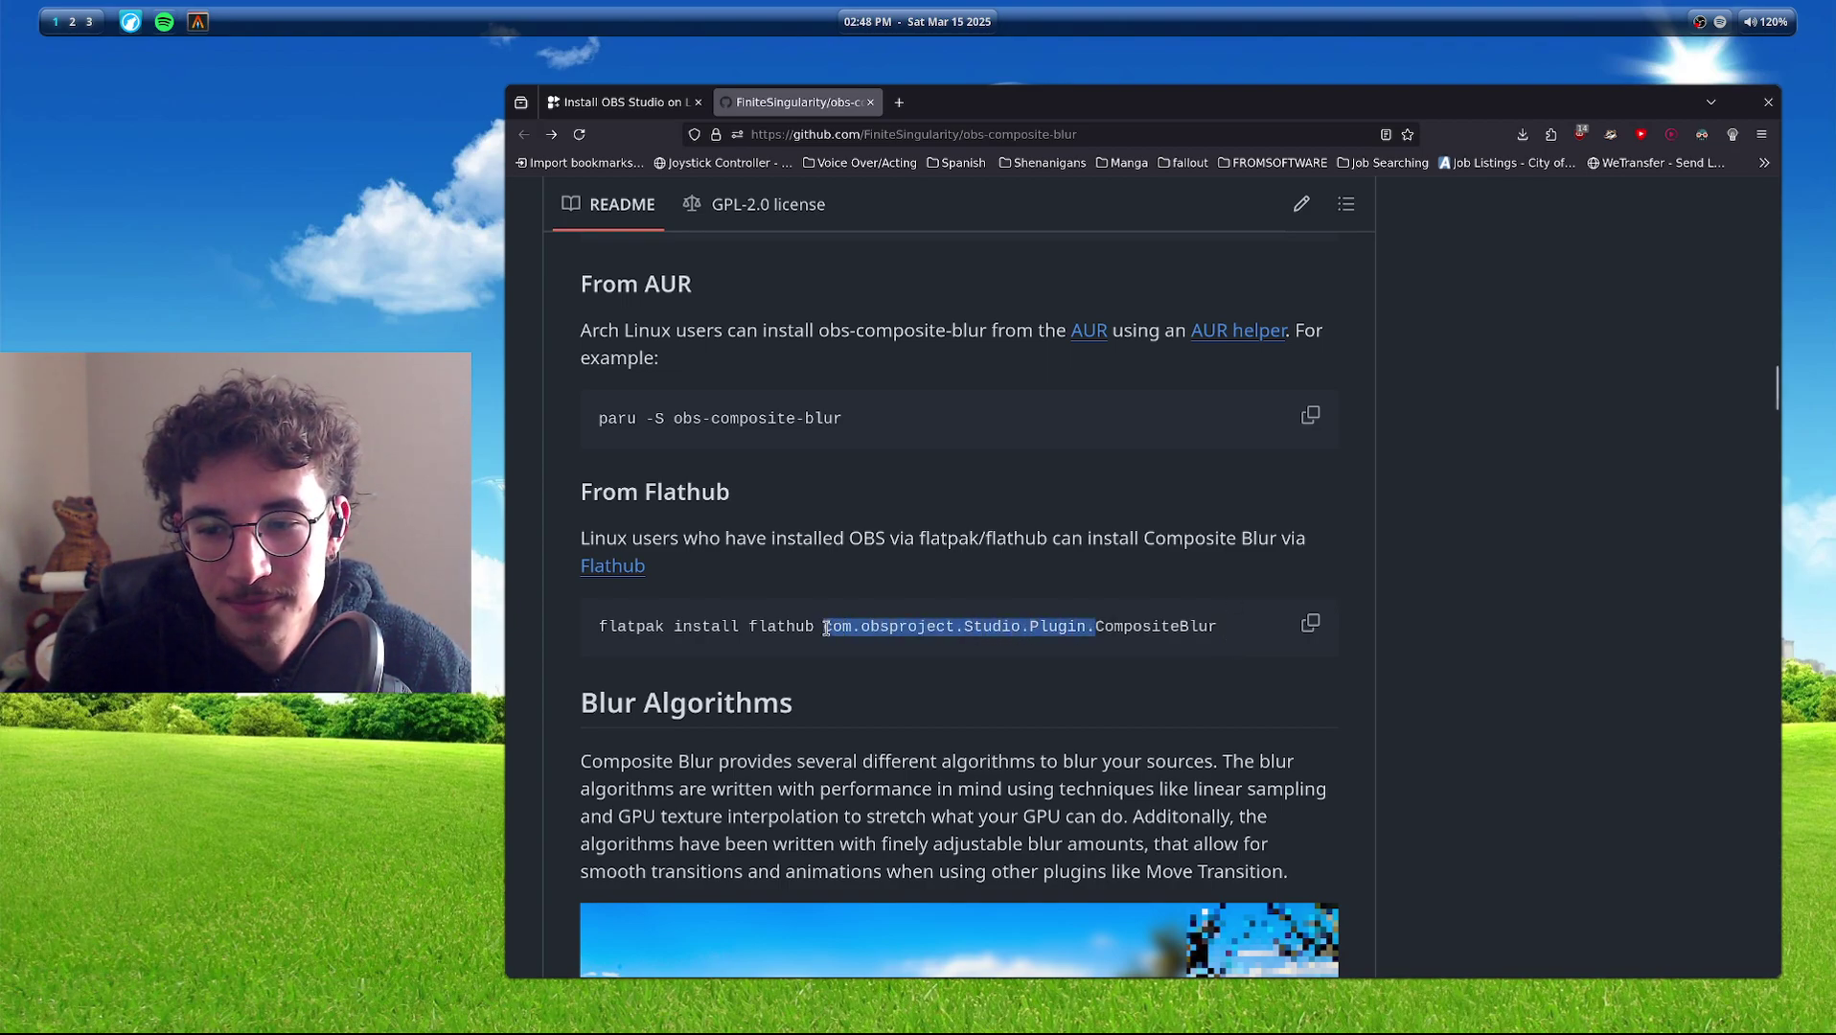
left_click(1222, 634)
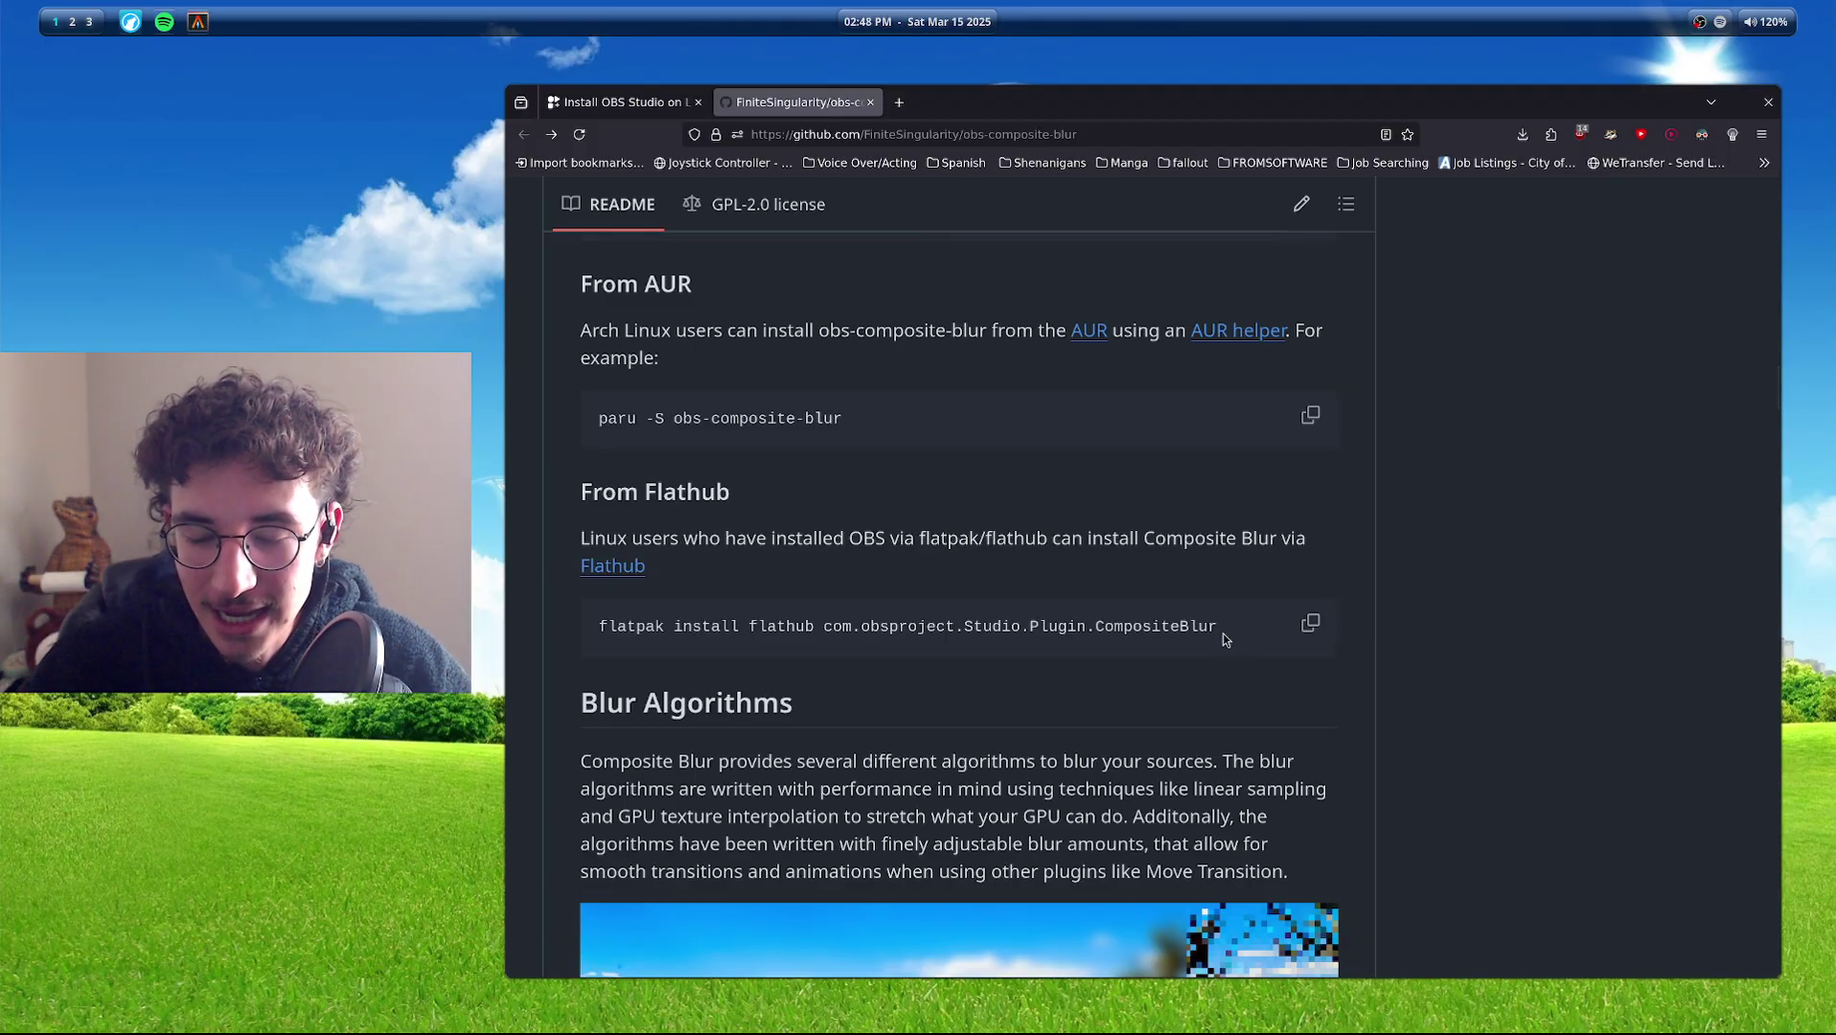
key("super+3")
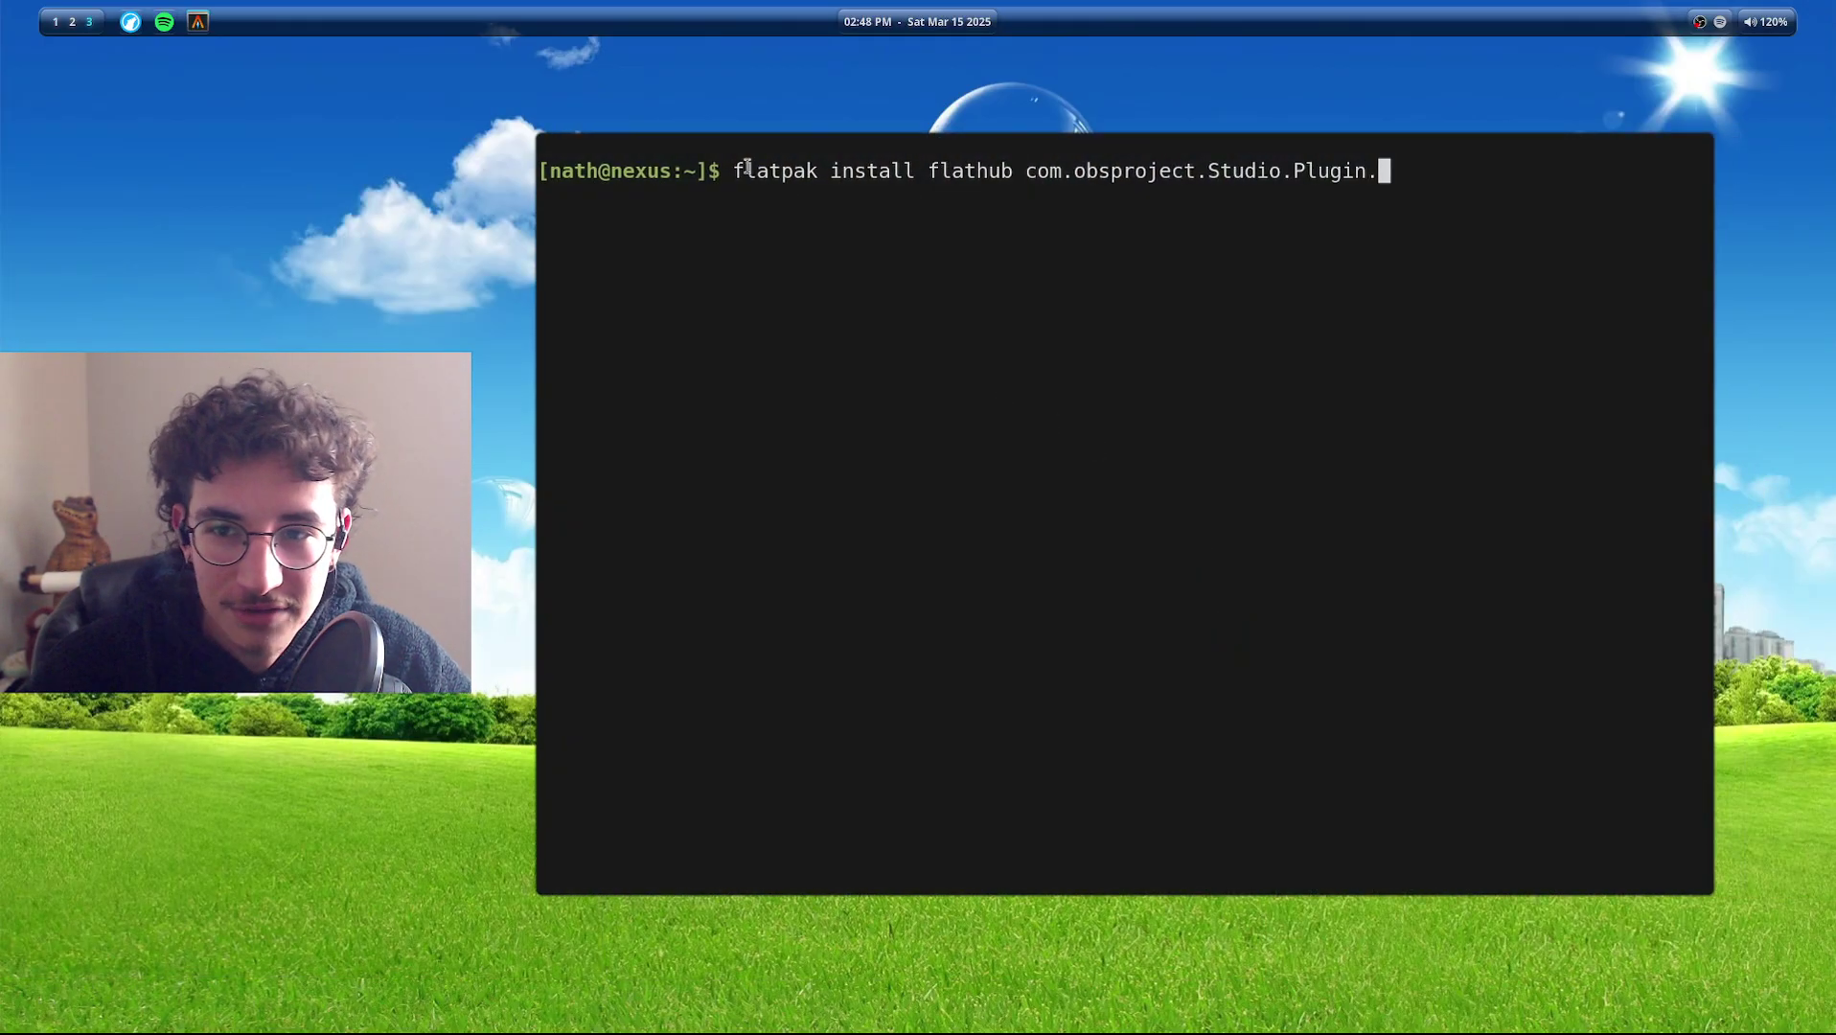
List the available com.obsproject.Studio.Plugin completions in the terminal and locate CompositeBlur.
left_click_drag(1410, 166, 1015, 193)
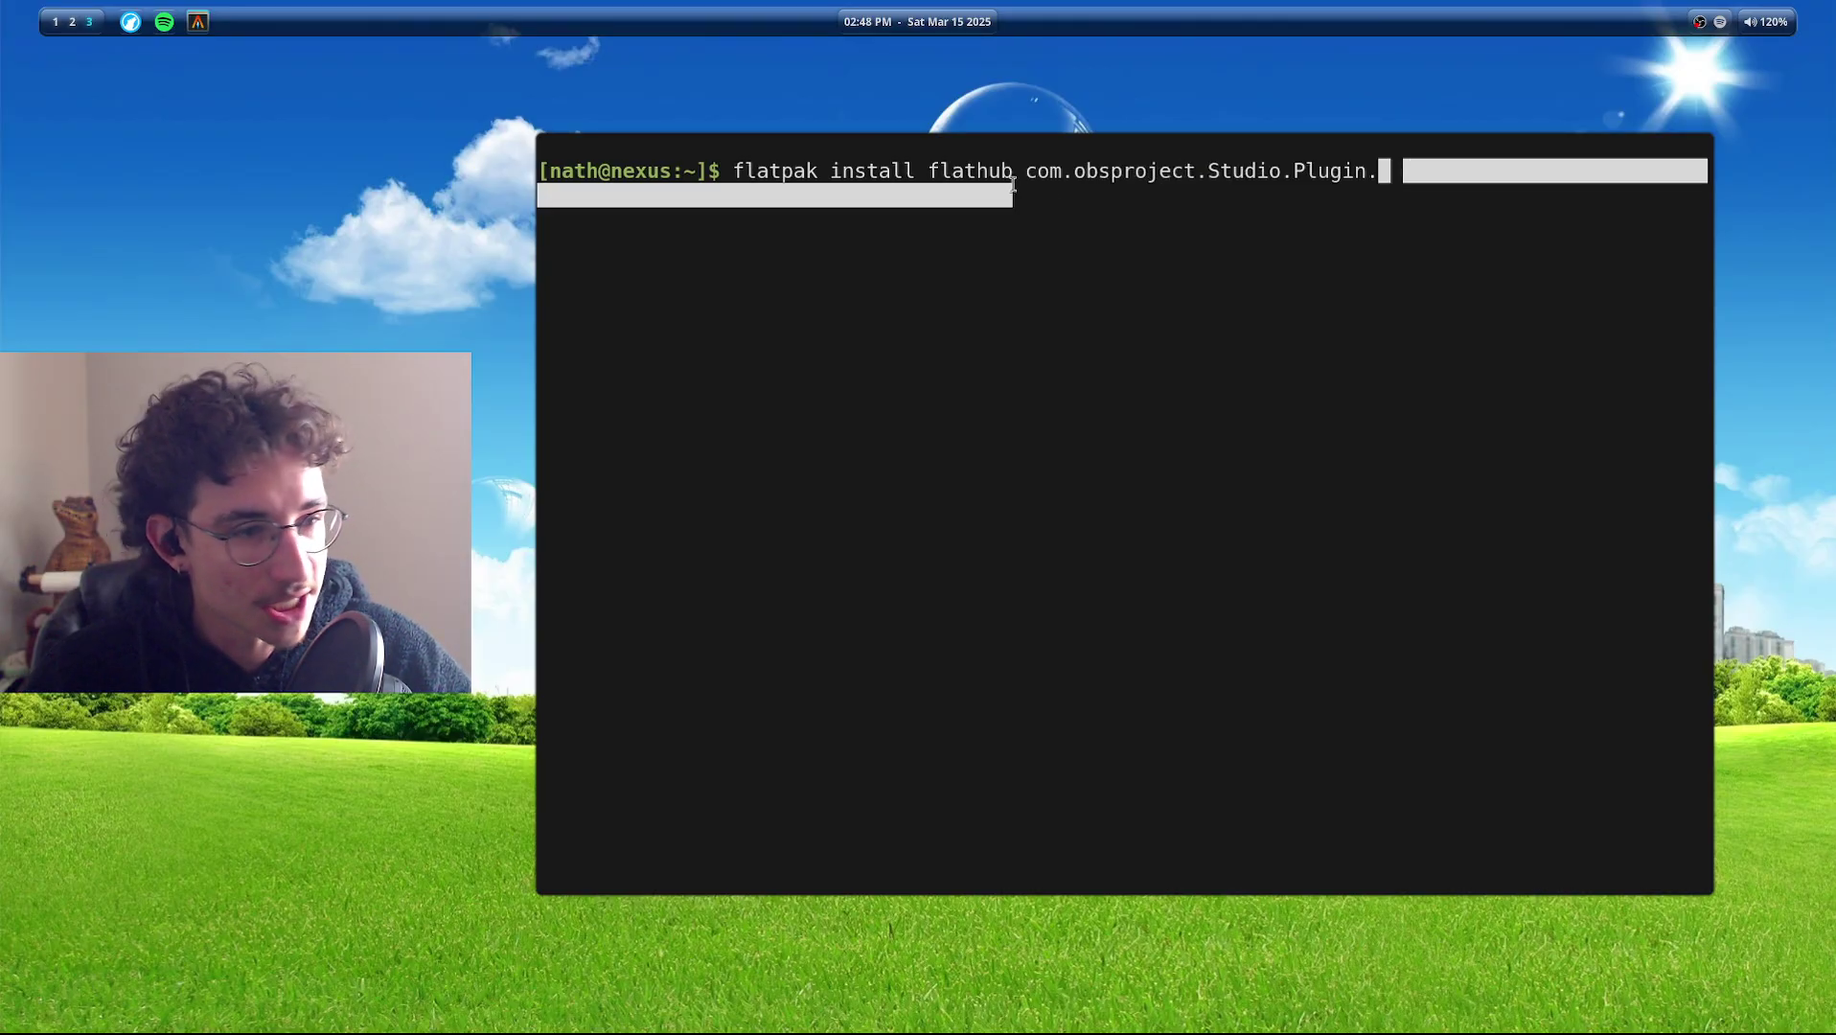
left_click(1333, 179)
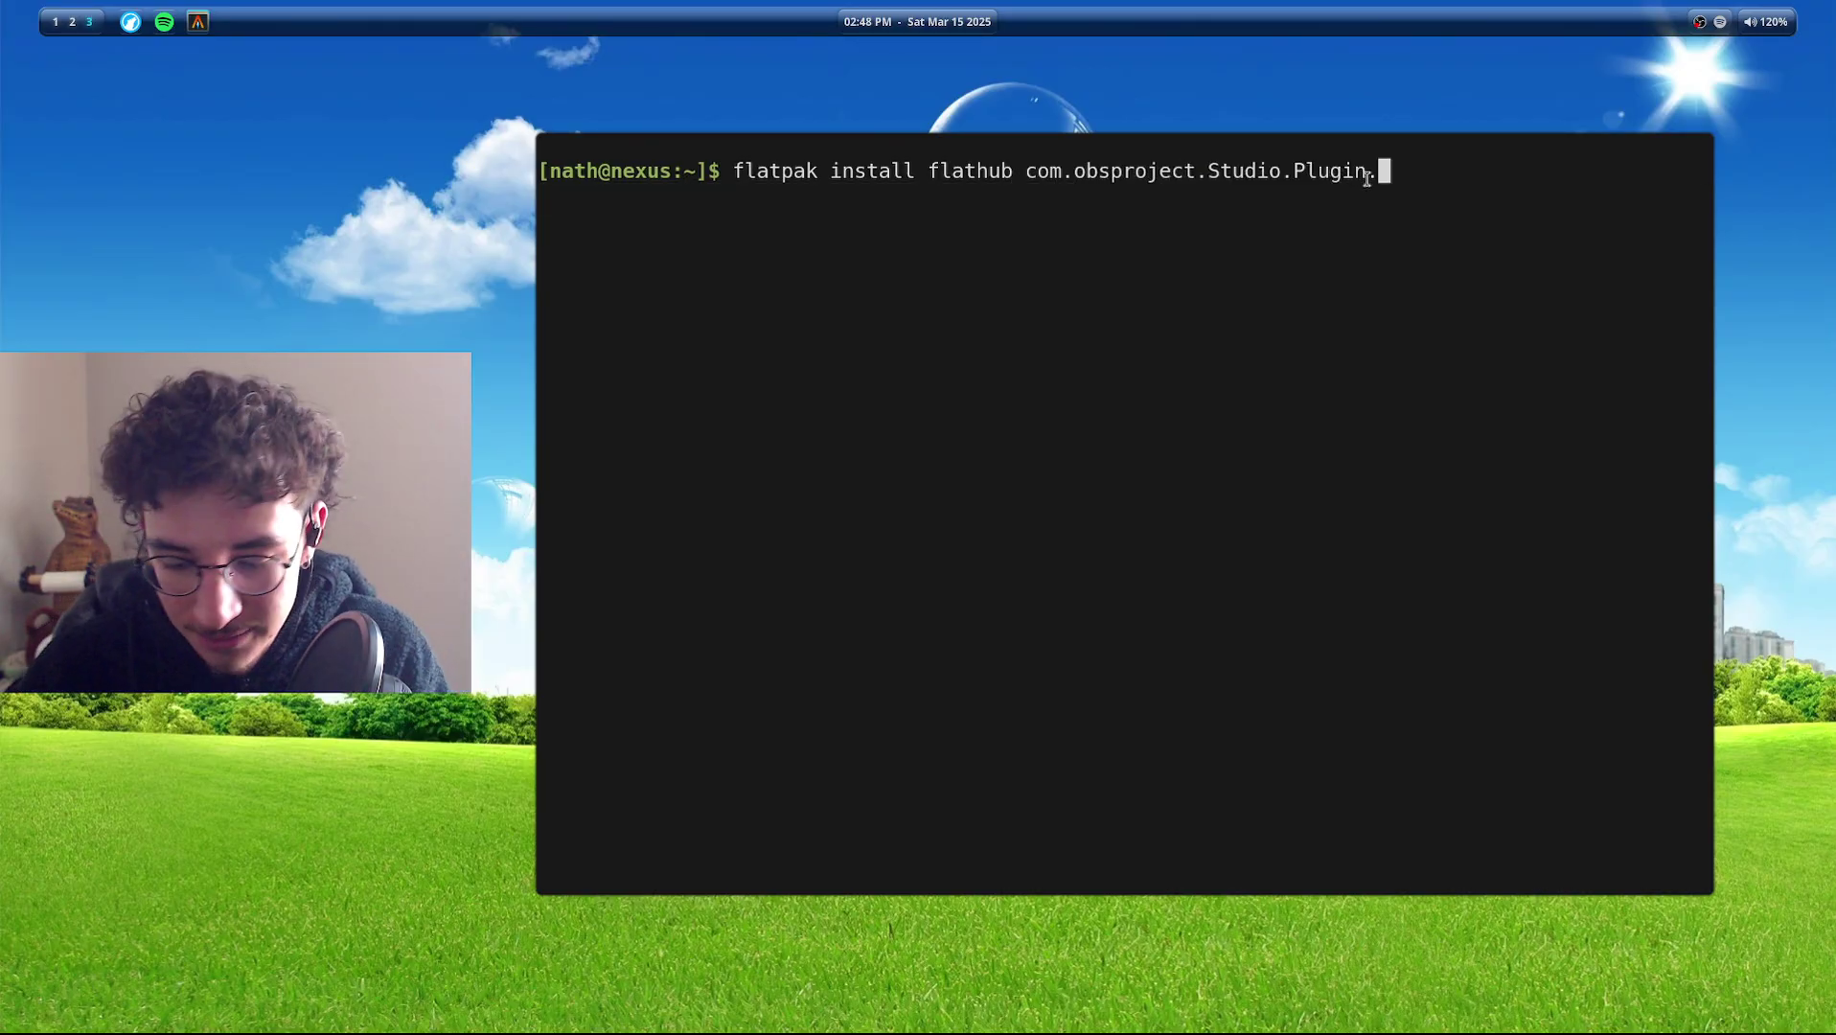
key("Tab")
key("Tab")
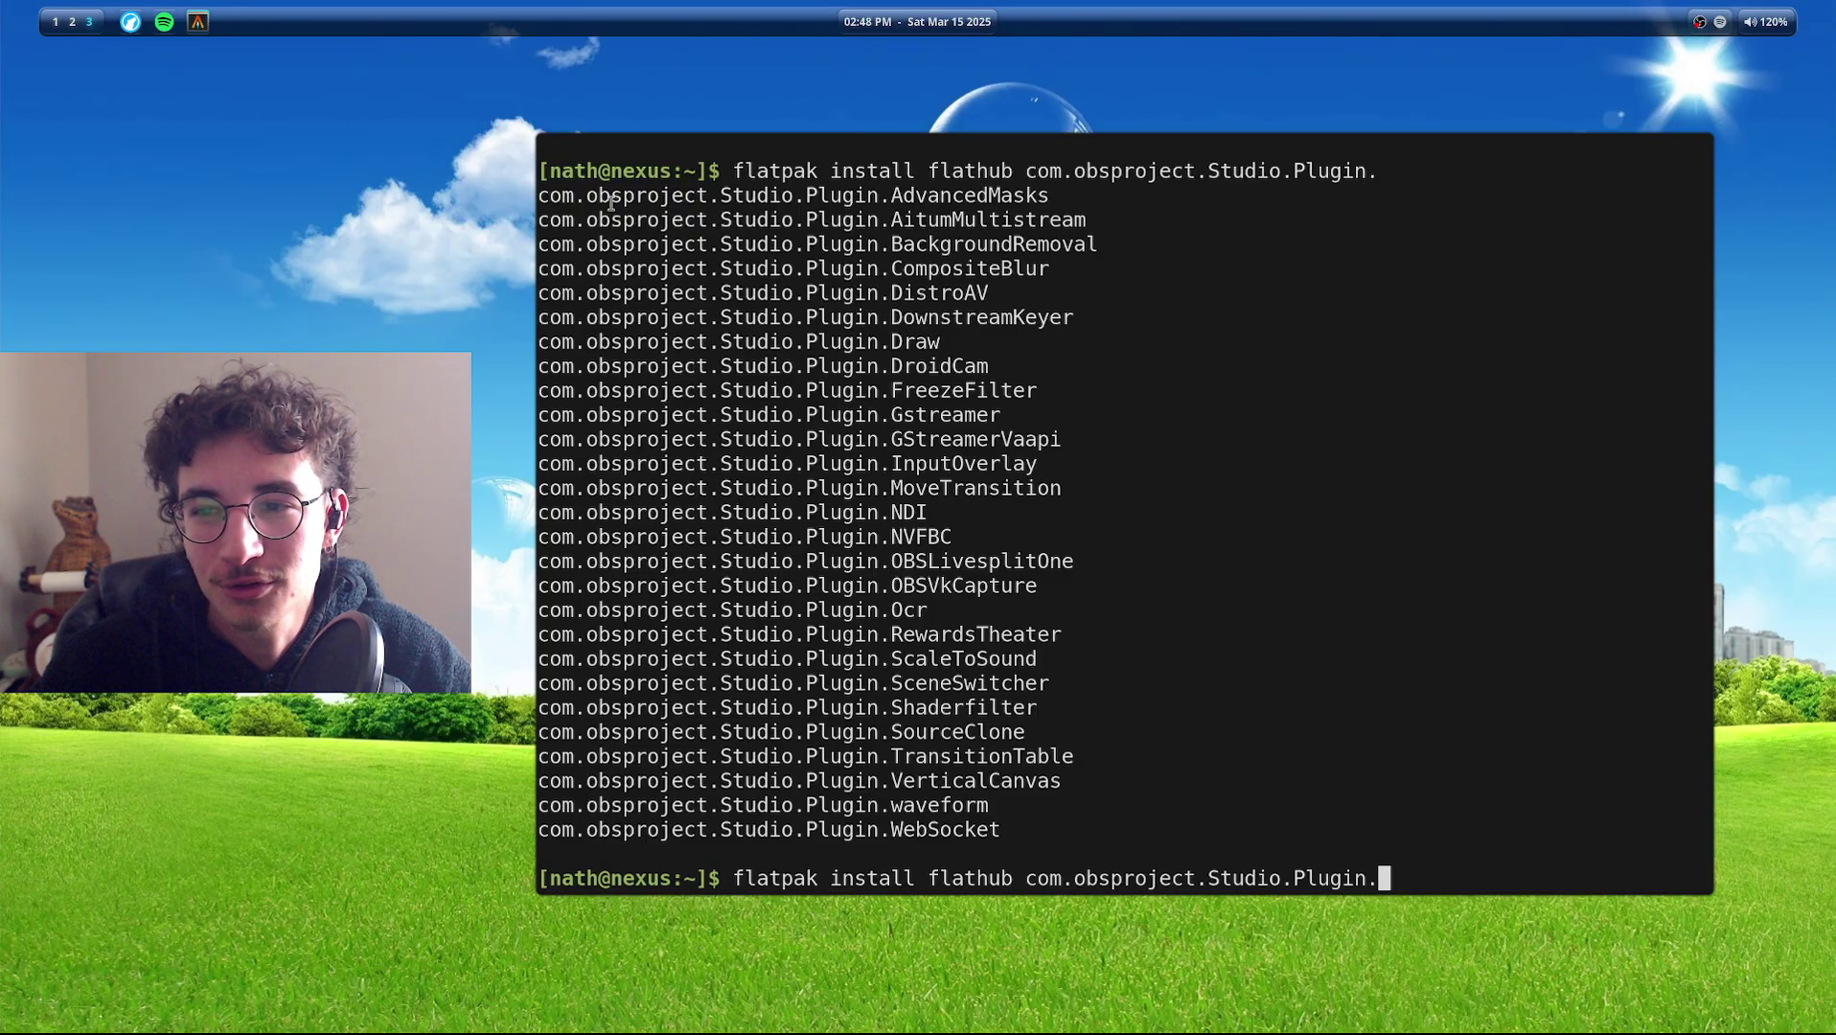
mouse_move(537, 194)
left_mouse_down()
mouse_move(1198, 589)
mouse_move(1102, 810)
mouse_move(671, 384)
mouse_move(541, 196)
left_mouse_up()
left_click(1066, 713)
left_click(892, 426)
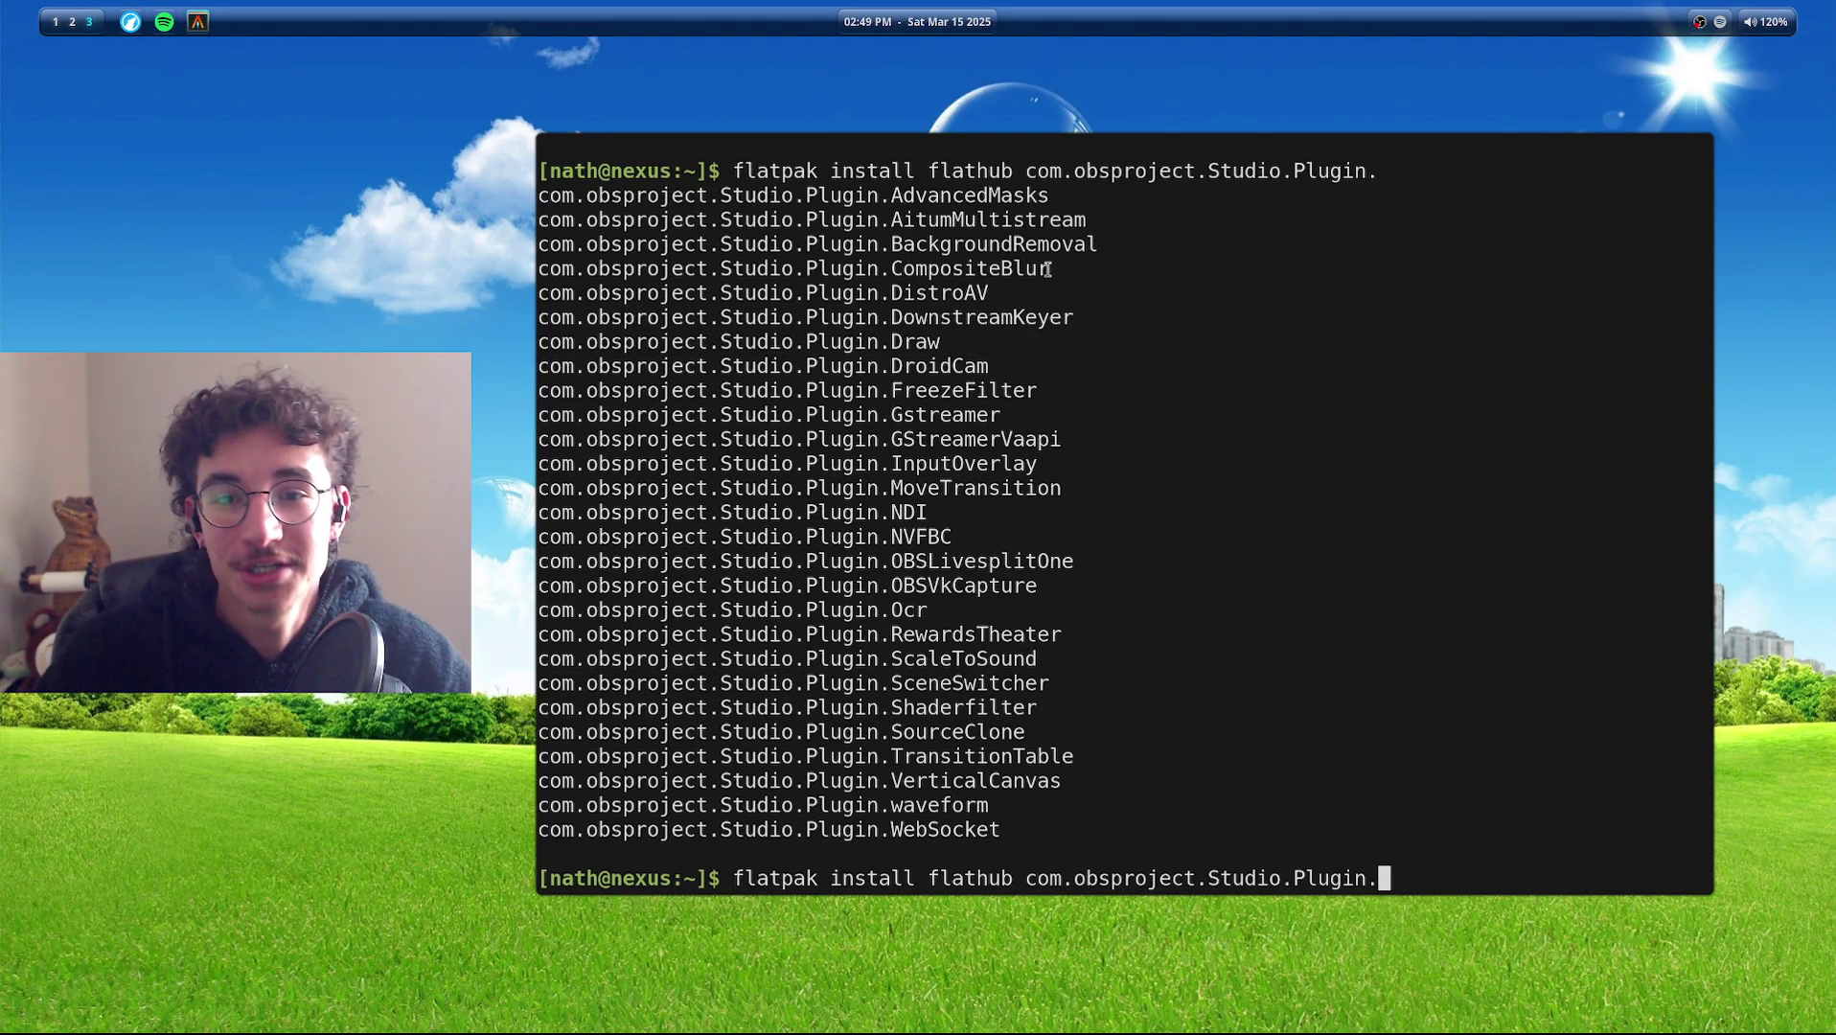
left_click_drag(1051, 270, 891, 269)
left_click(1086, 275)
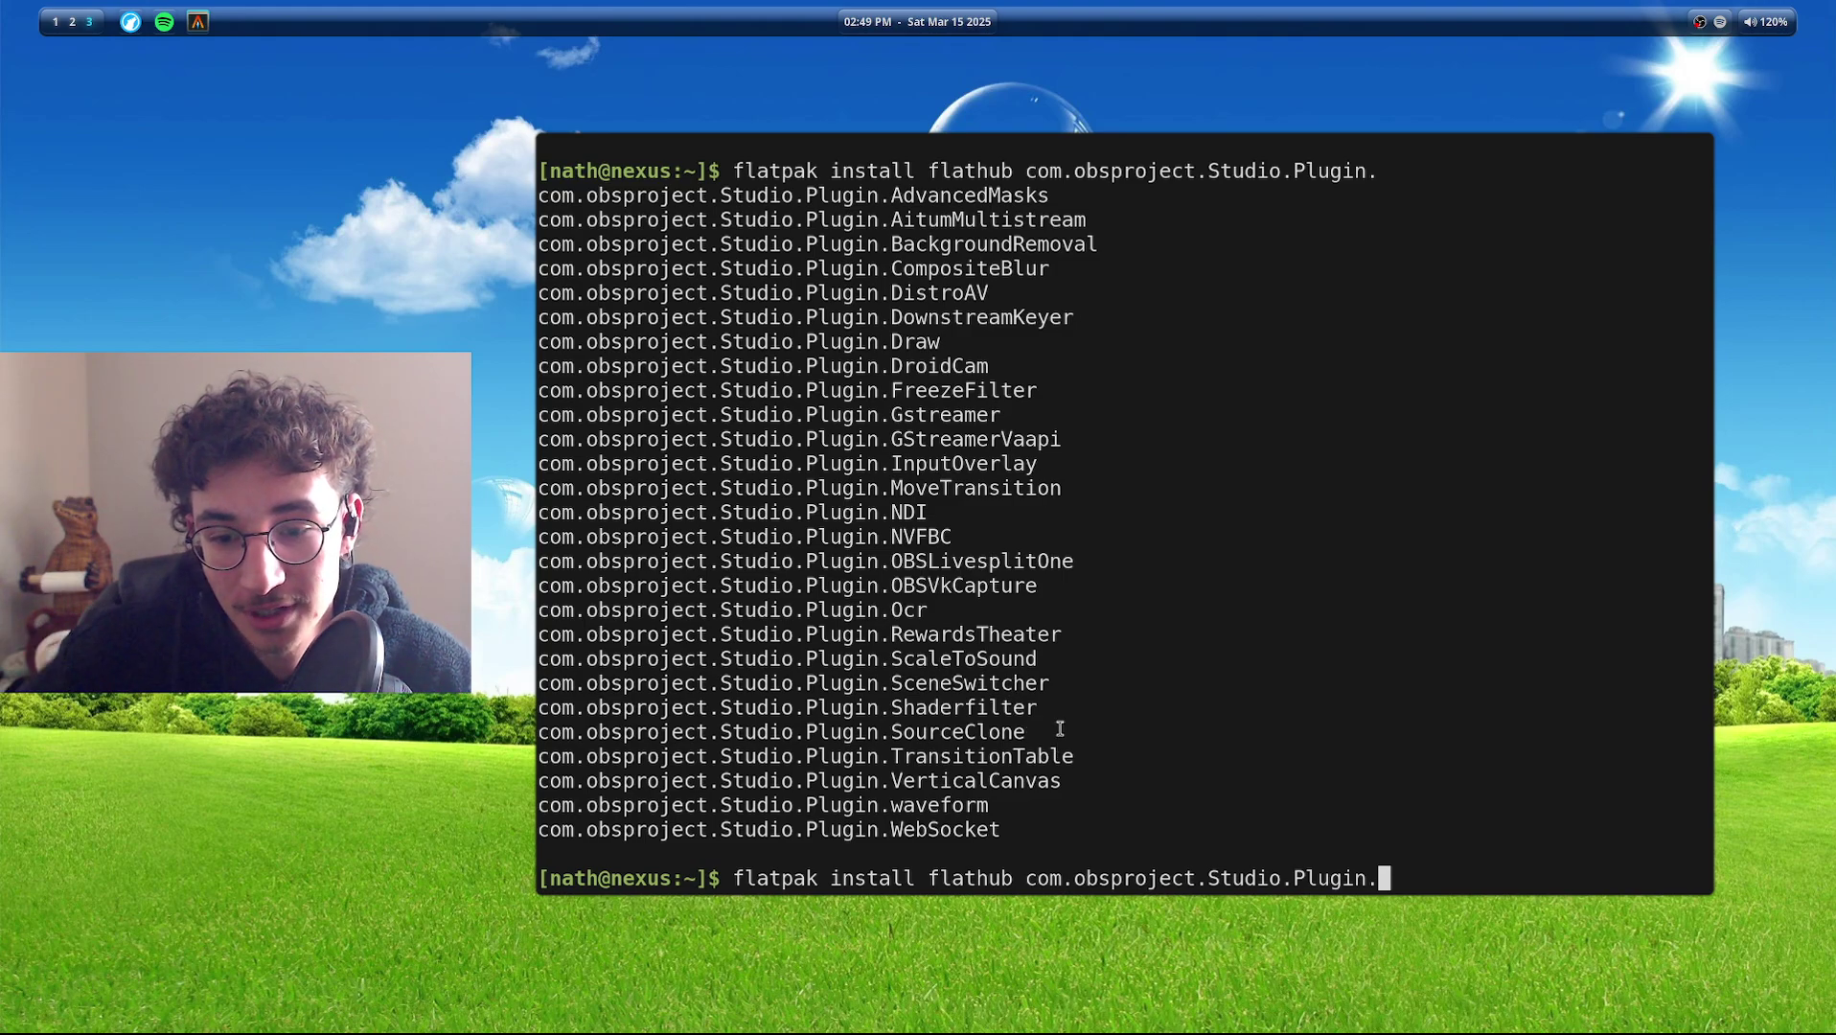
Highlight VerticalCanvas in the plugin list, then return to the browser workspace.
double_click(1055, 783)
left_click(1055, 783)
left_click_drag(1061, 783, 887, 783)
left_click(830, 779)
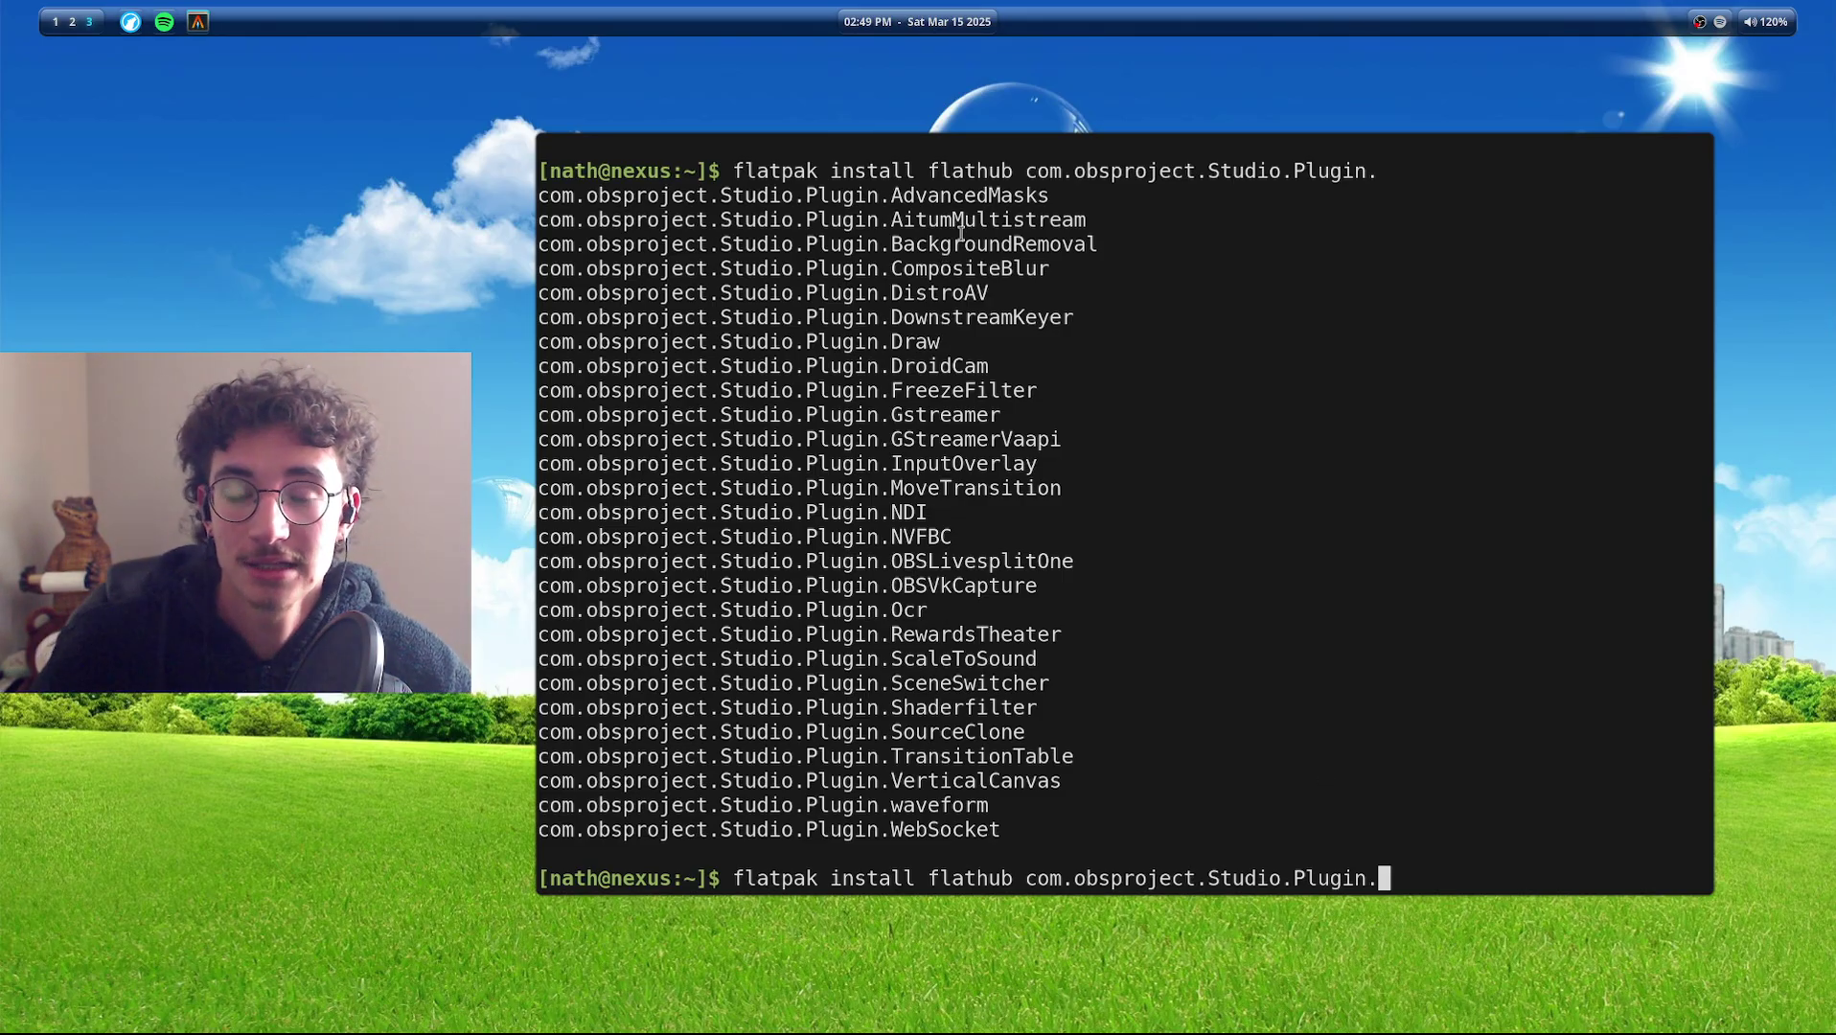
key("super+1")
Scroll the Flathub Add-ons list, alternating with the terminal's plugin list, and end on the terminal.
left_click(613, 104)
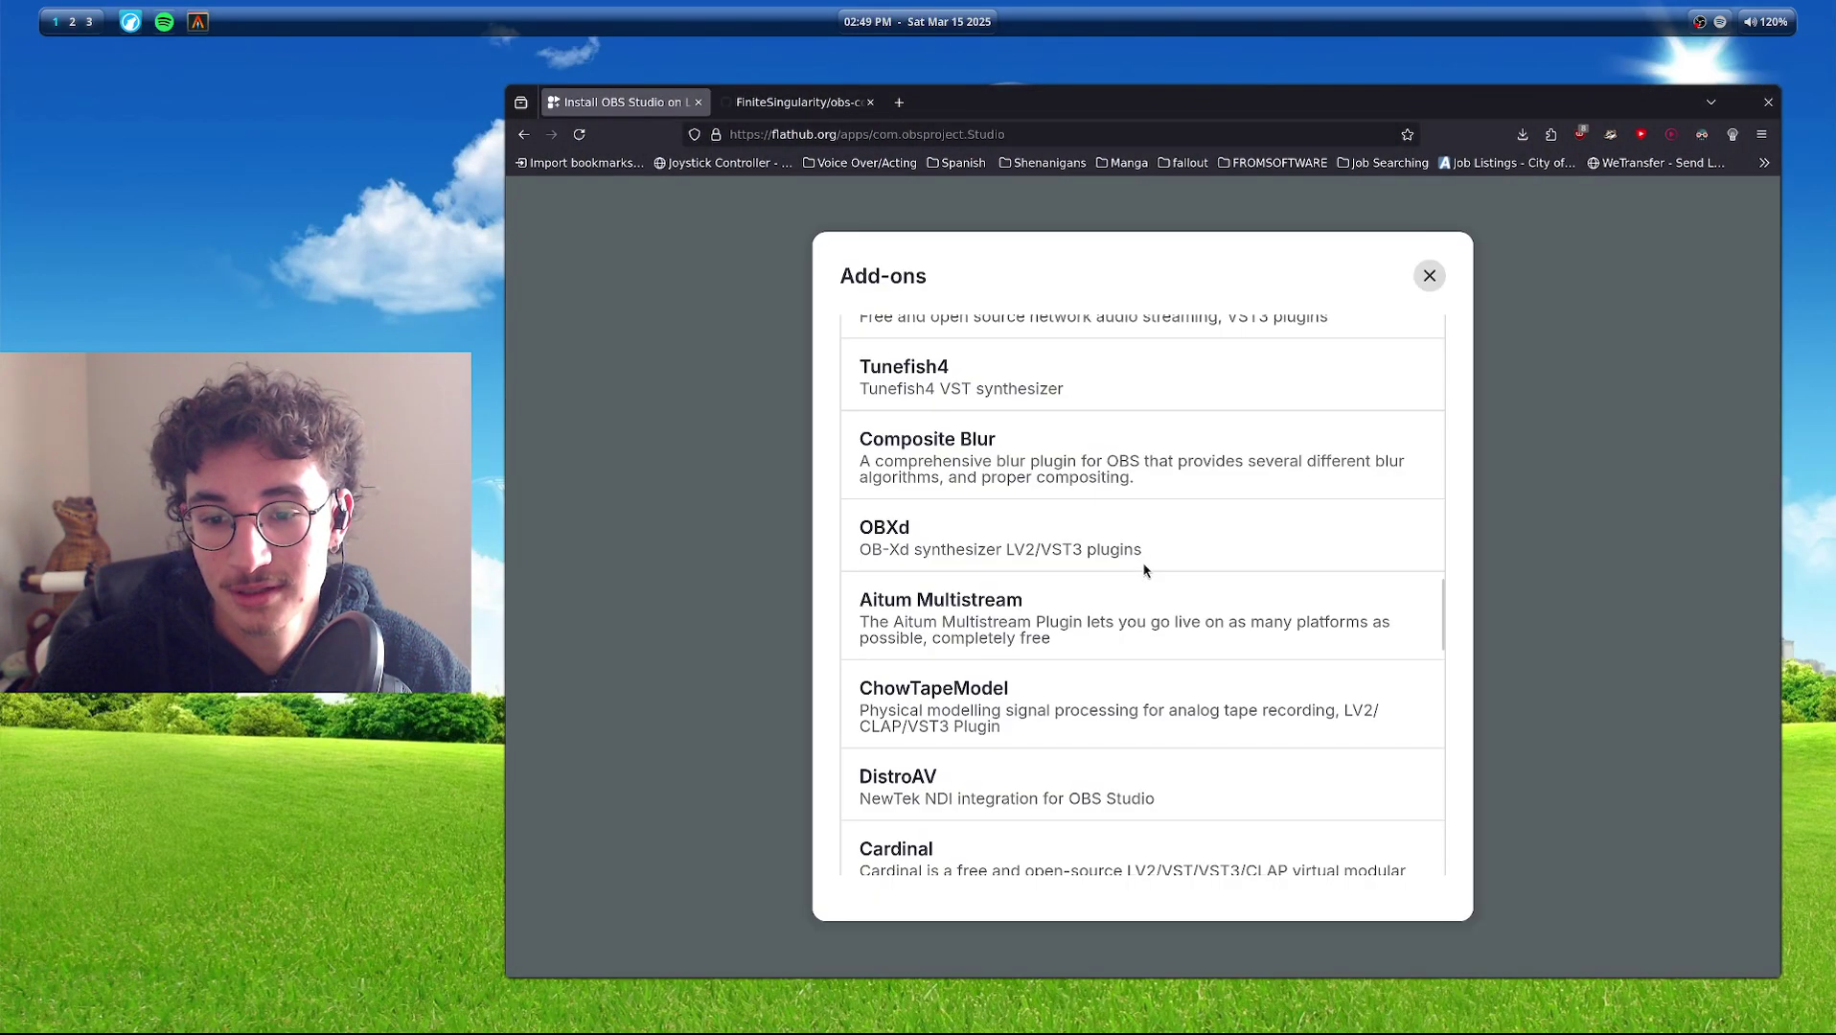
scroll(1016, 566, "down", 5)
scroll(1016, 565, "down", 5)
scroll(1025, 613, "up", 15)
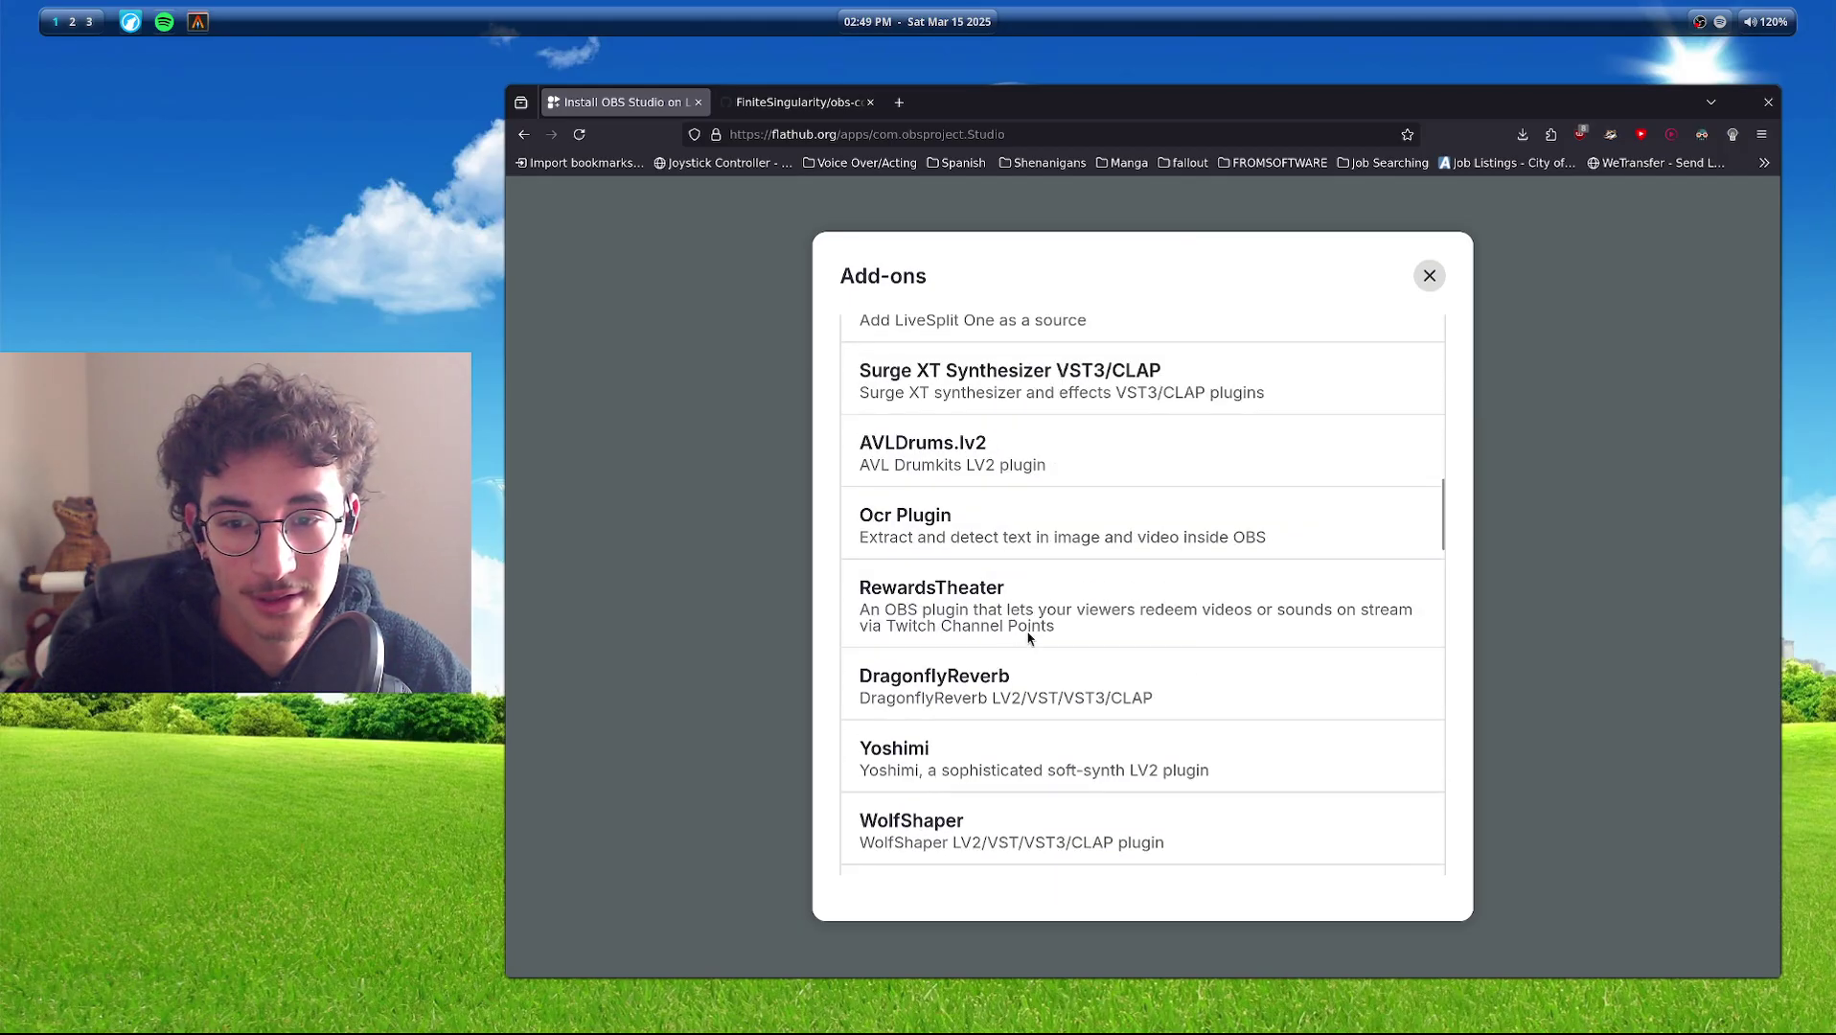
scroll(1003, 629, "up", 2)
key("super+3")
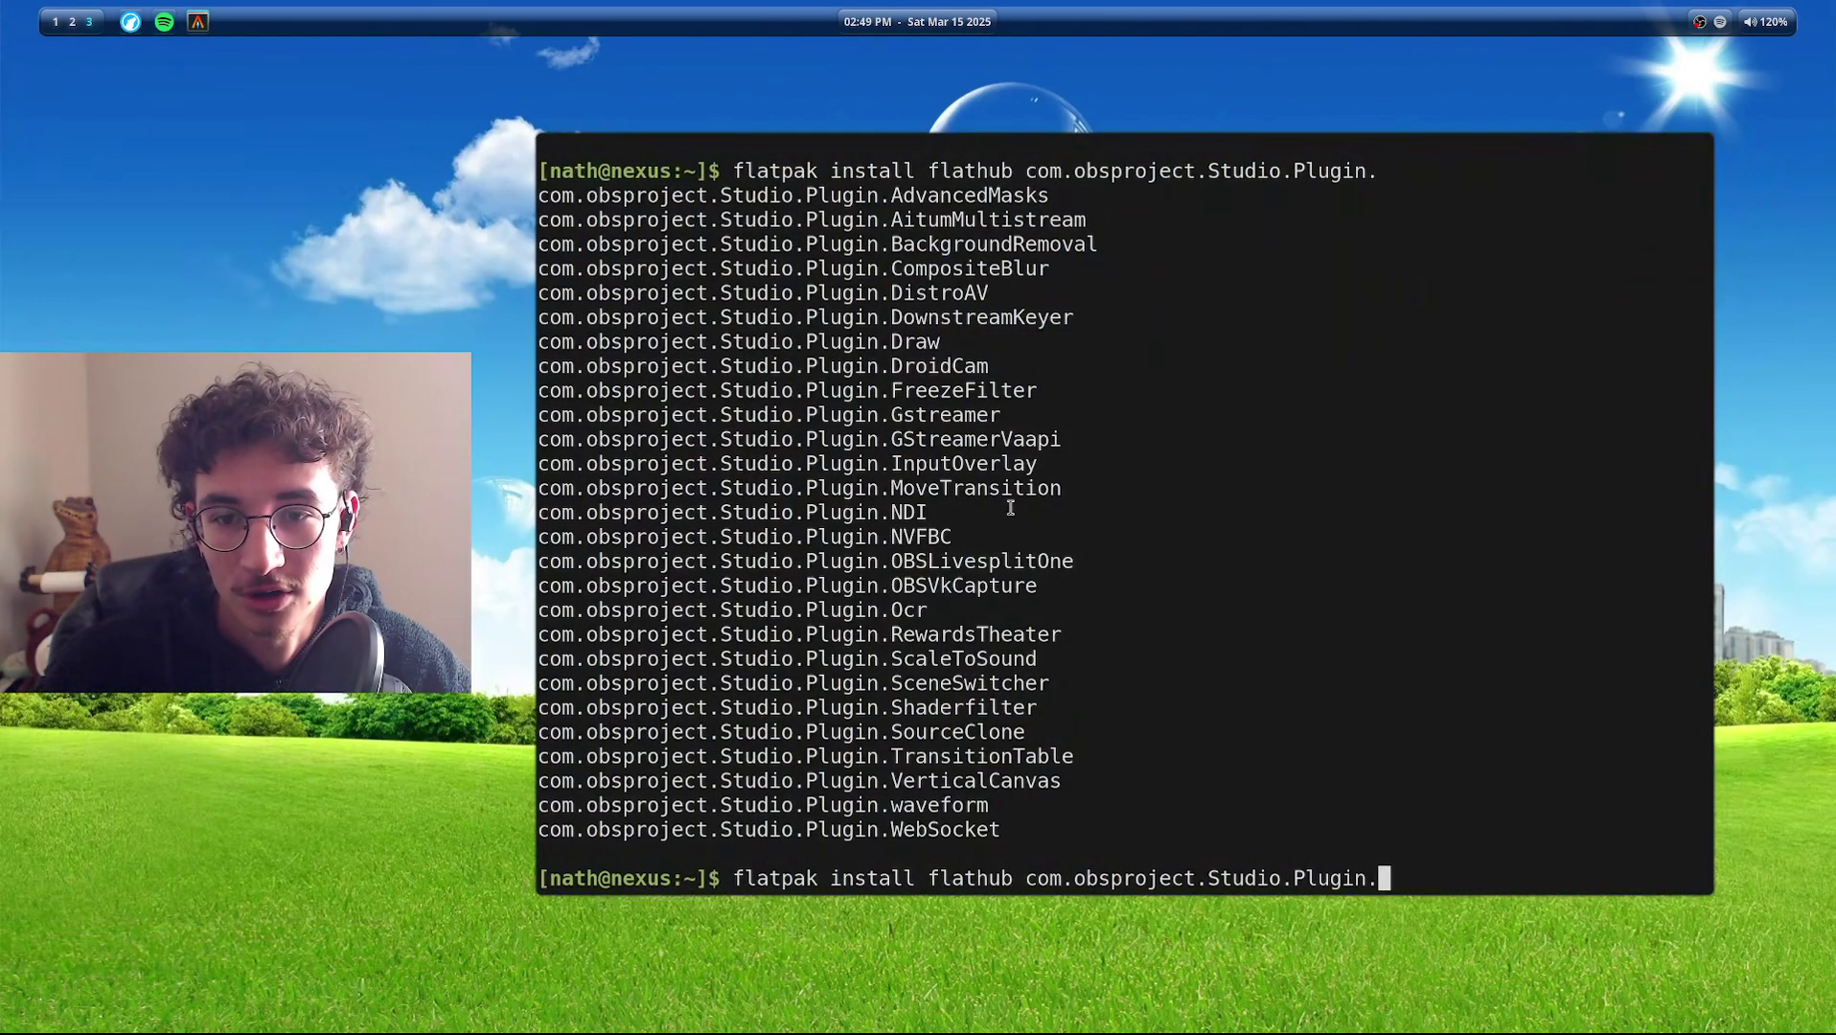
key("super+2")
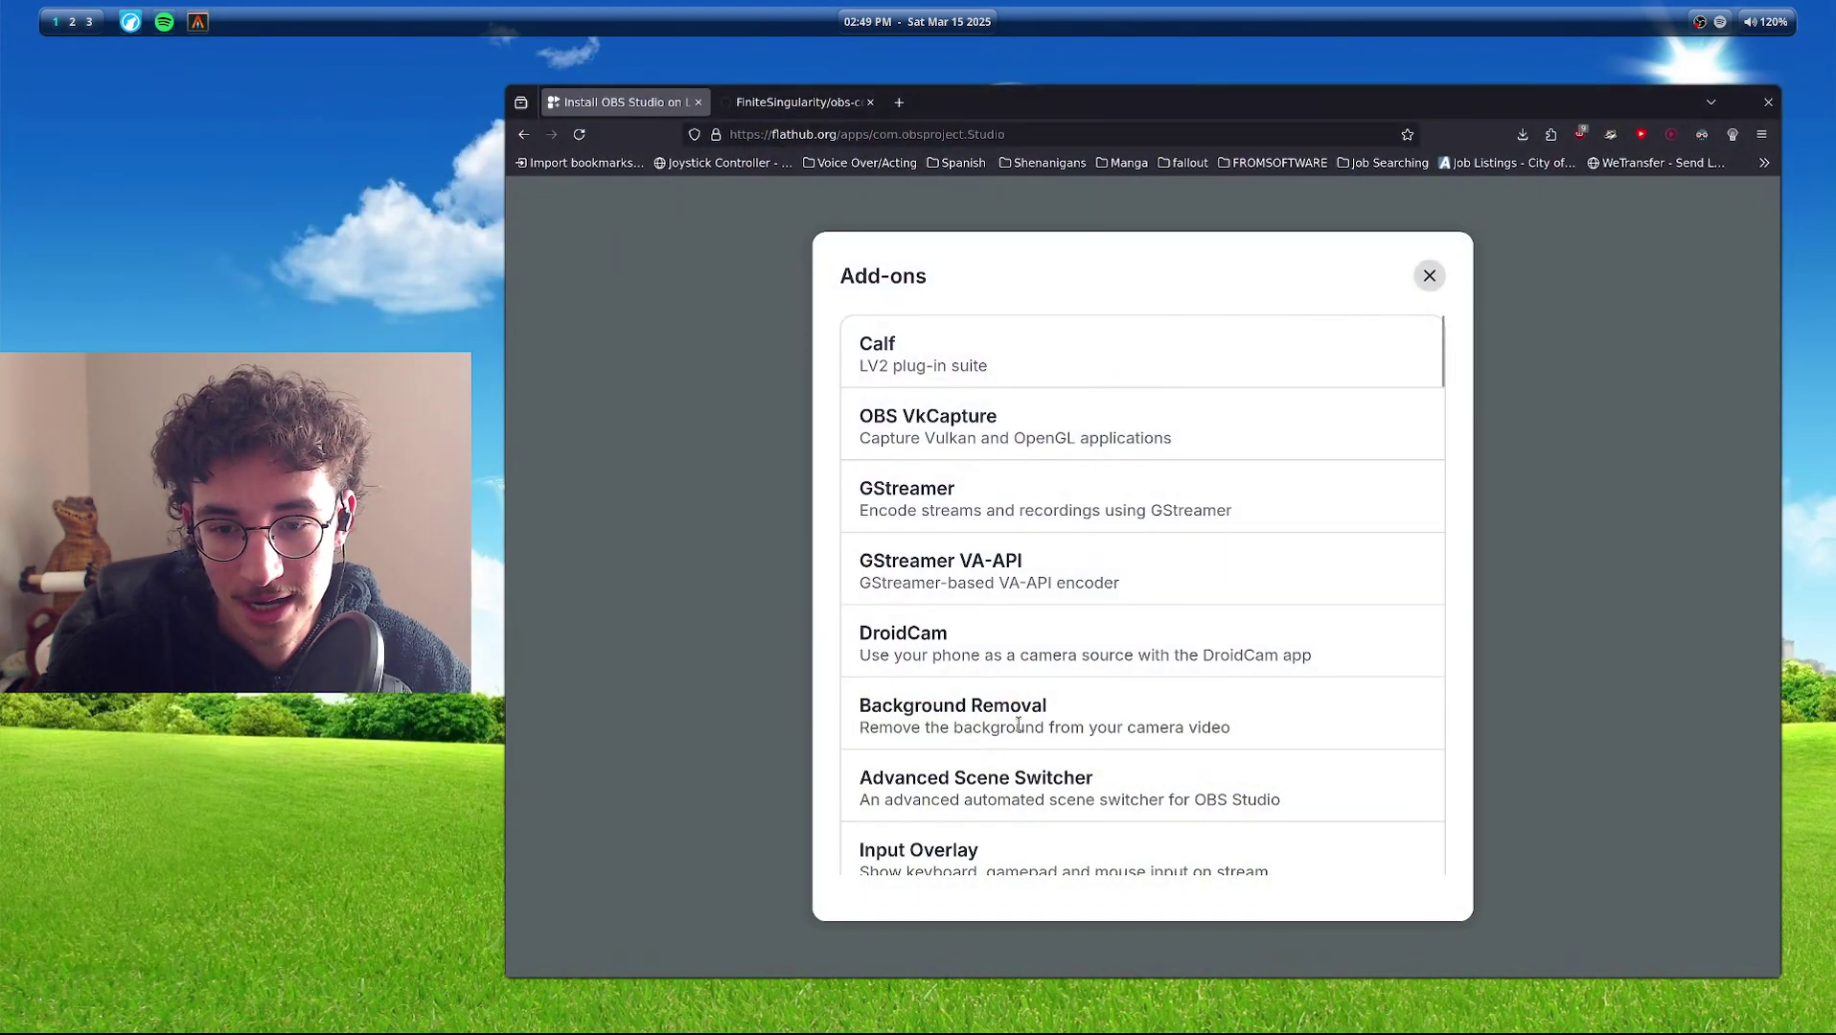
scroll(1035, 594, "down", 10)
key("super+3")
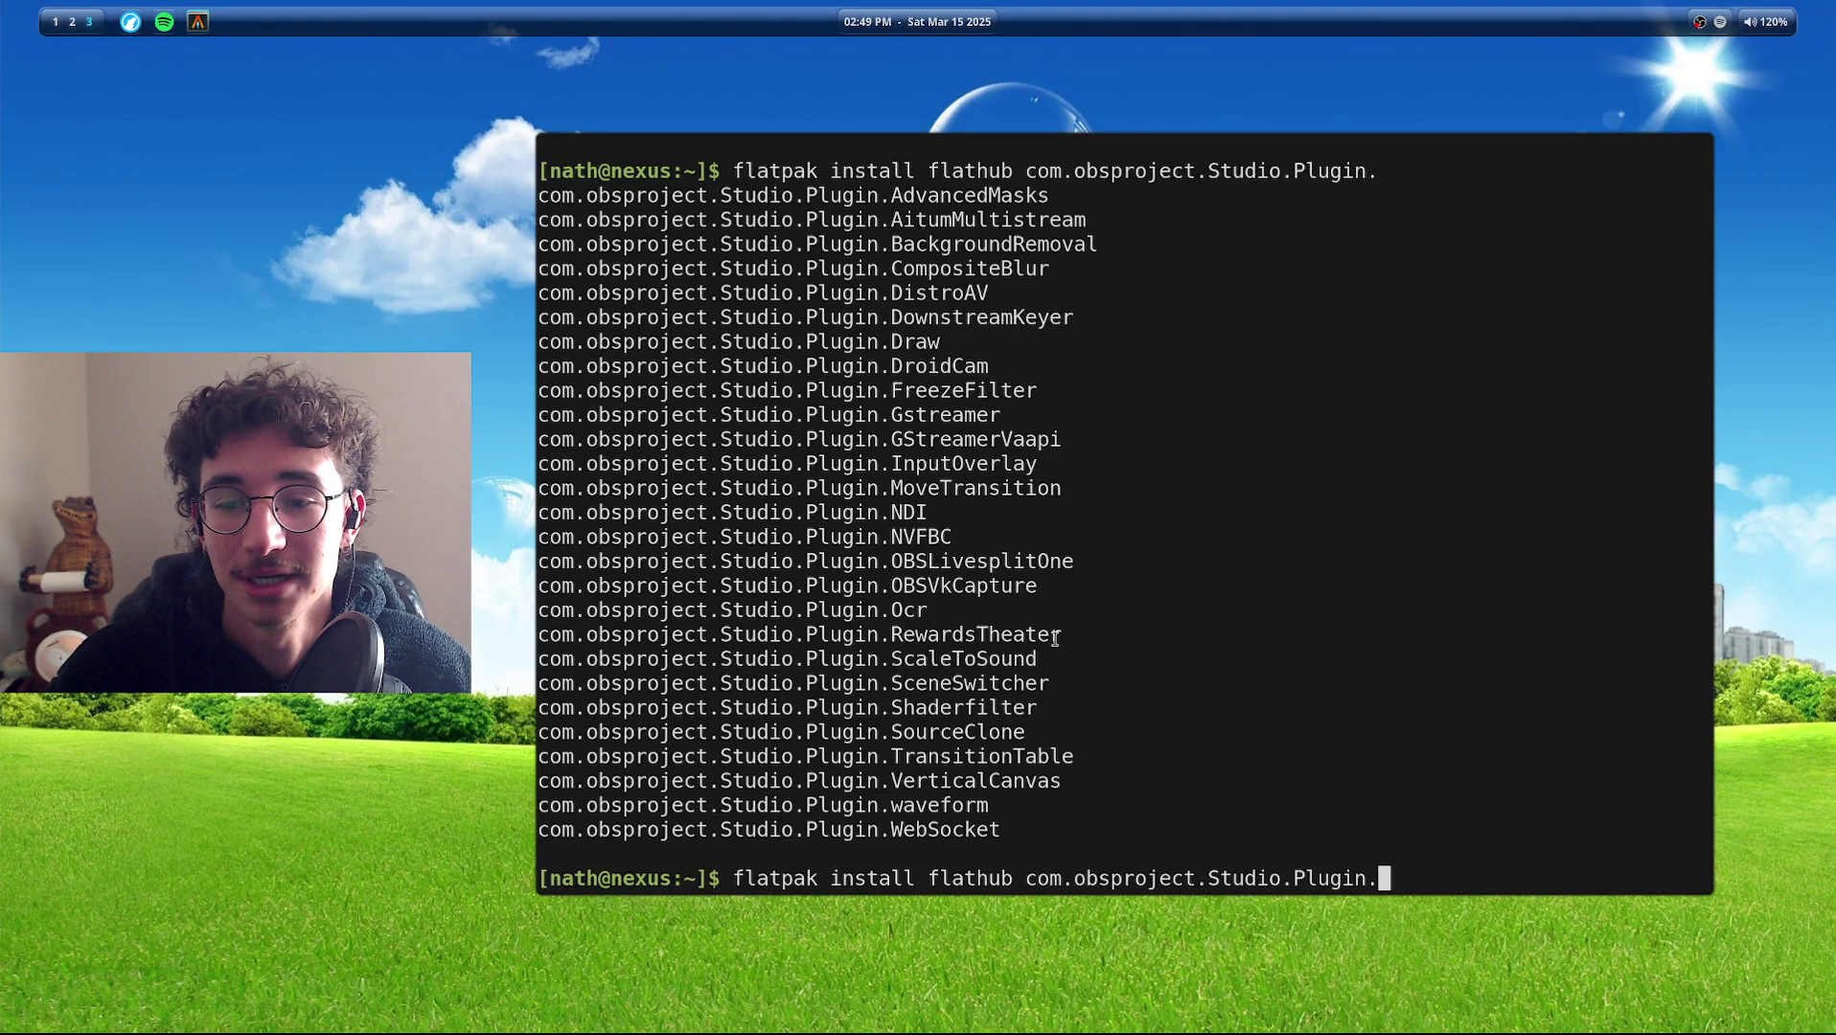
Autocomplete the flatpak install command to com.obsproject.Studio.Plugin.VerticalCanvas without running it.
left_click_drag(585, 292, 1212, 585)
left_click(1228, 637)
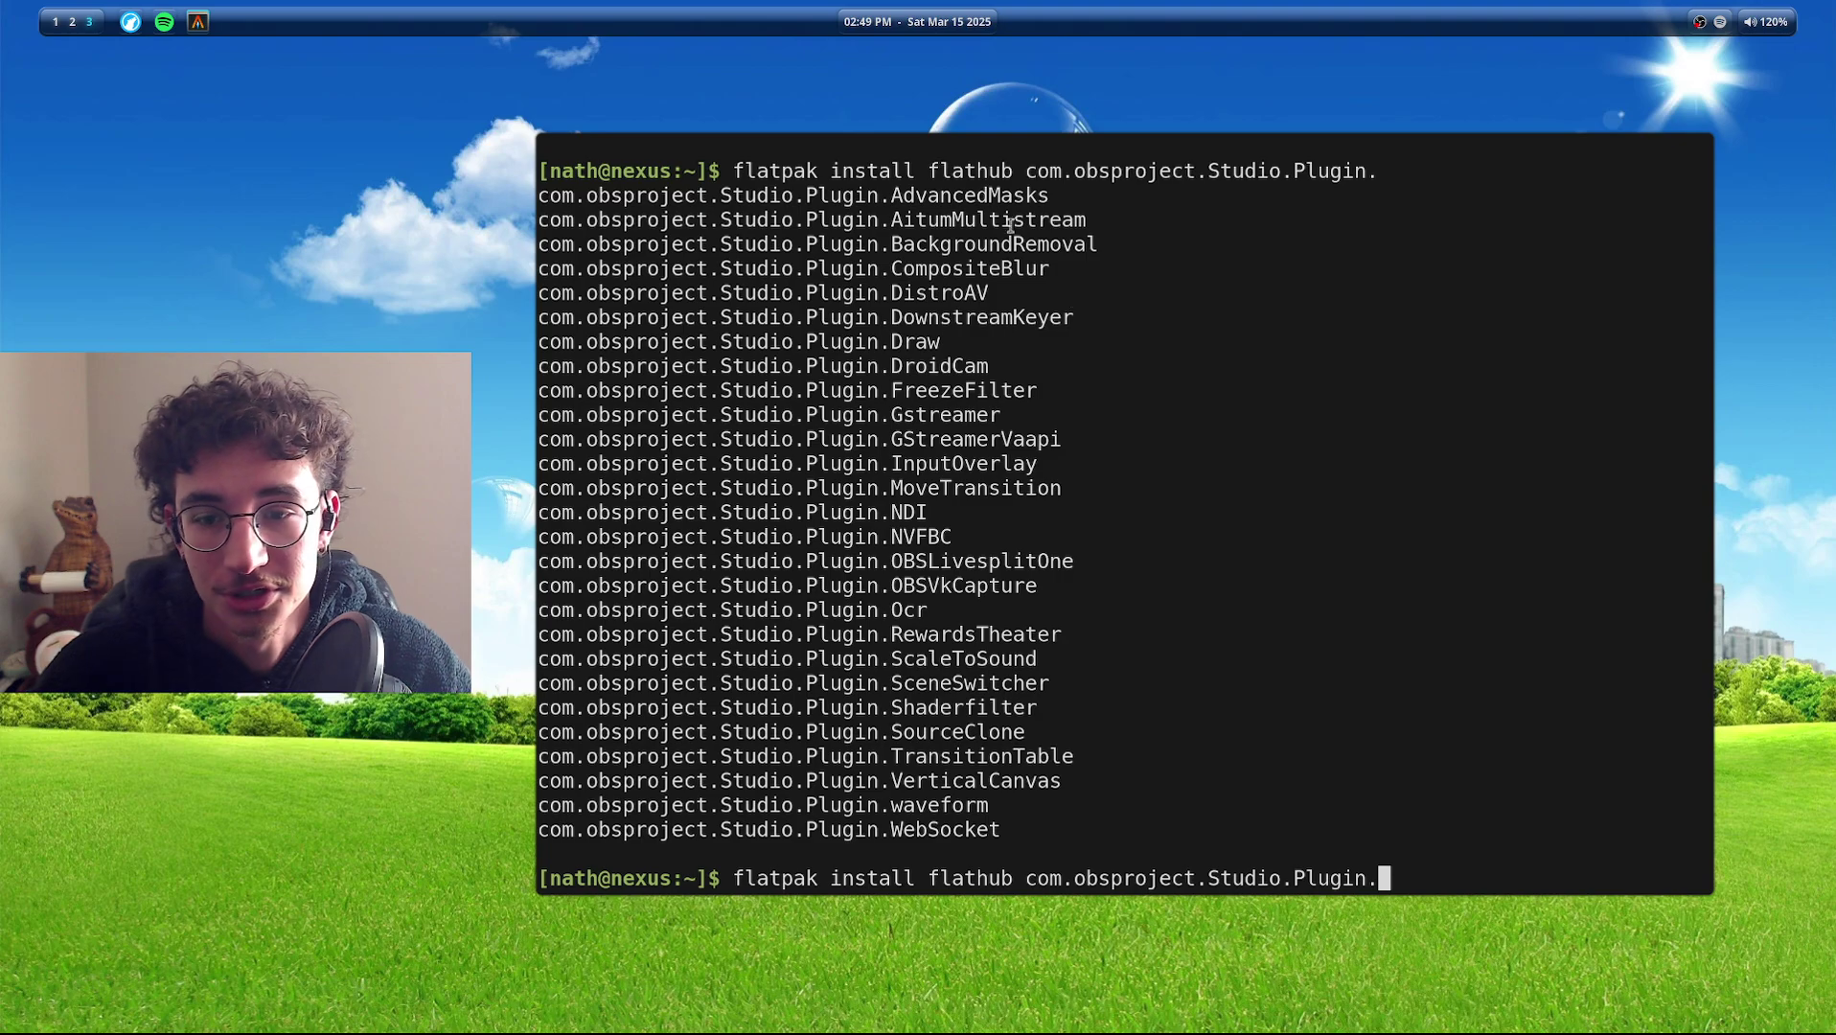
type("V")
key("Tab")
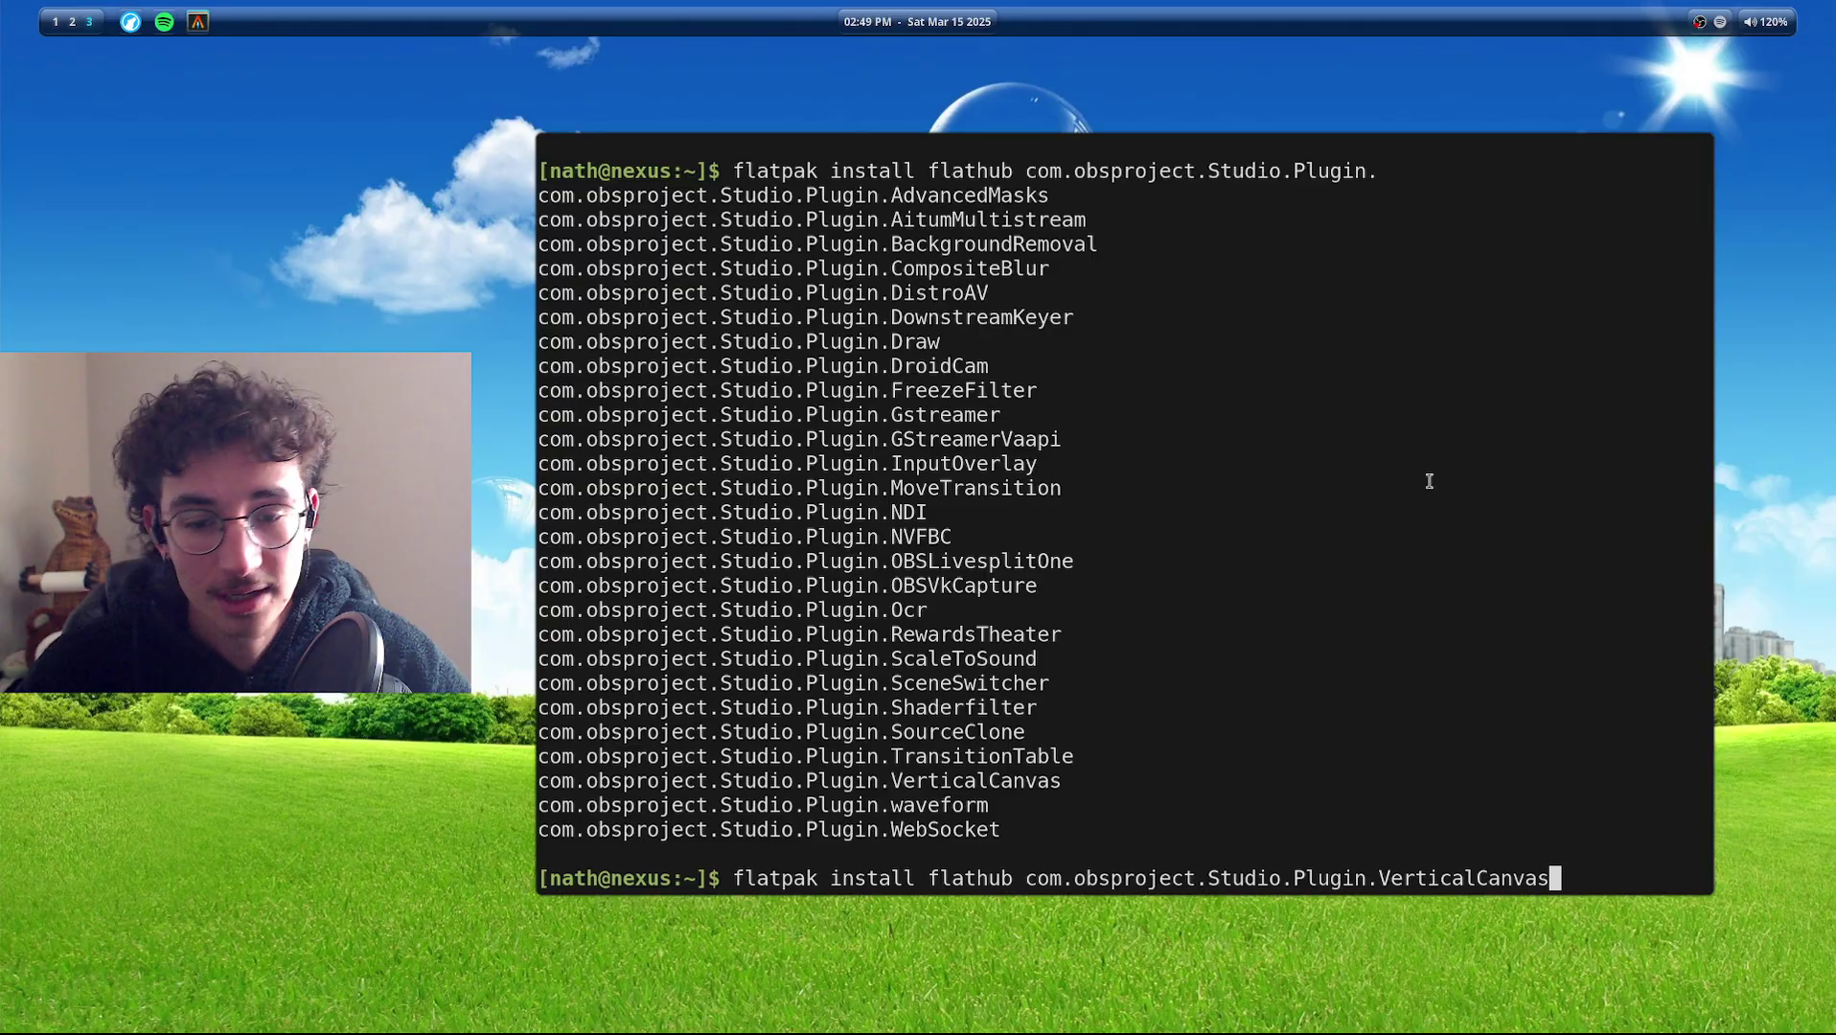
key("super+q")
Open the Screen Capture (PipeWire) source's filters in OBS and view the addable effect filters.
key("super+o")
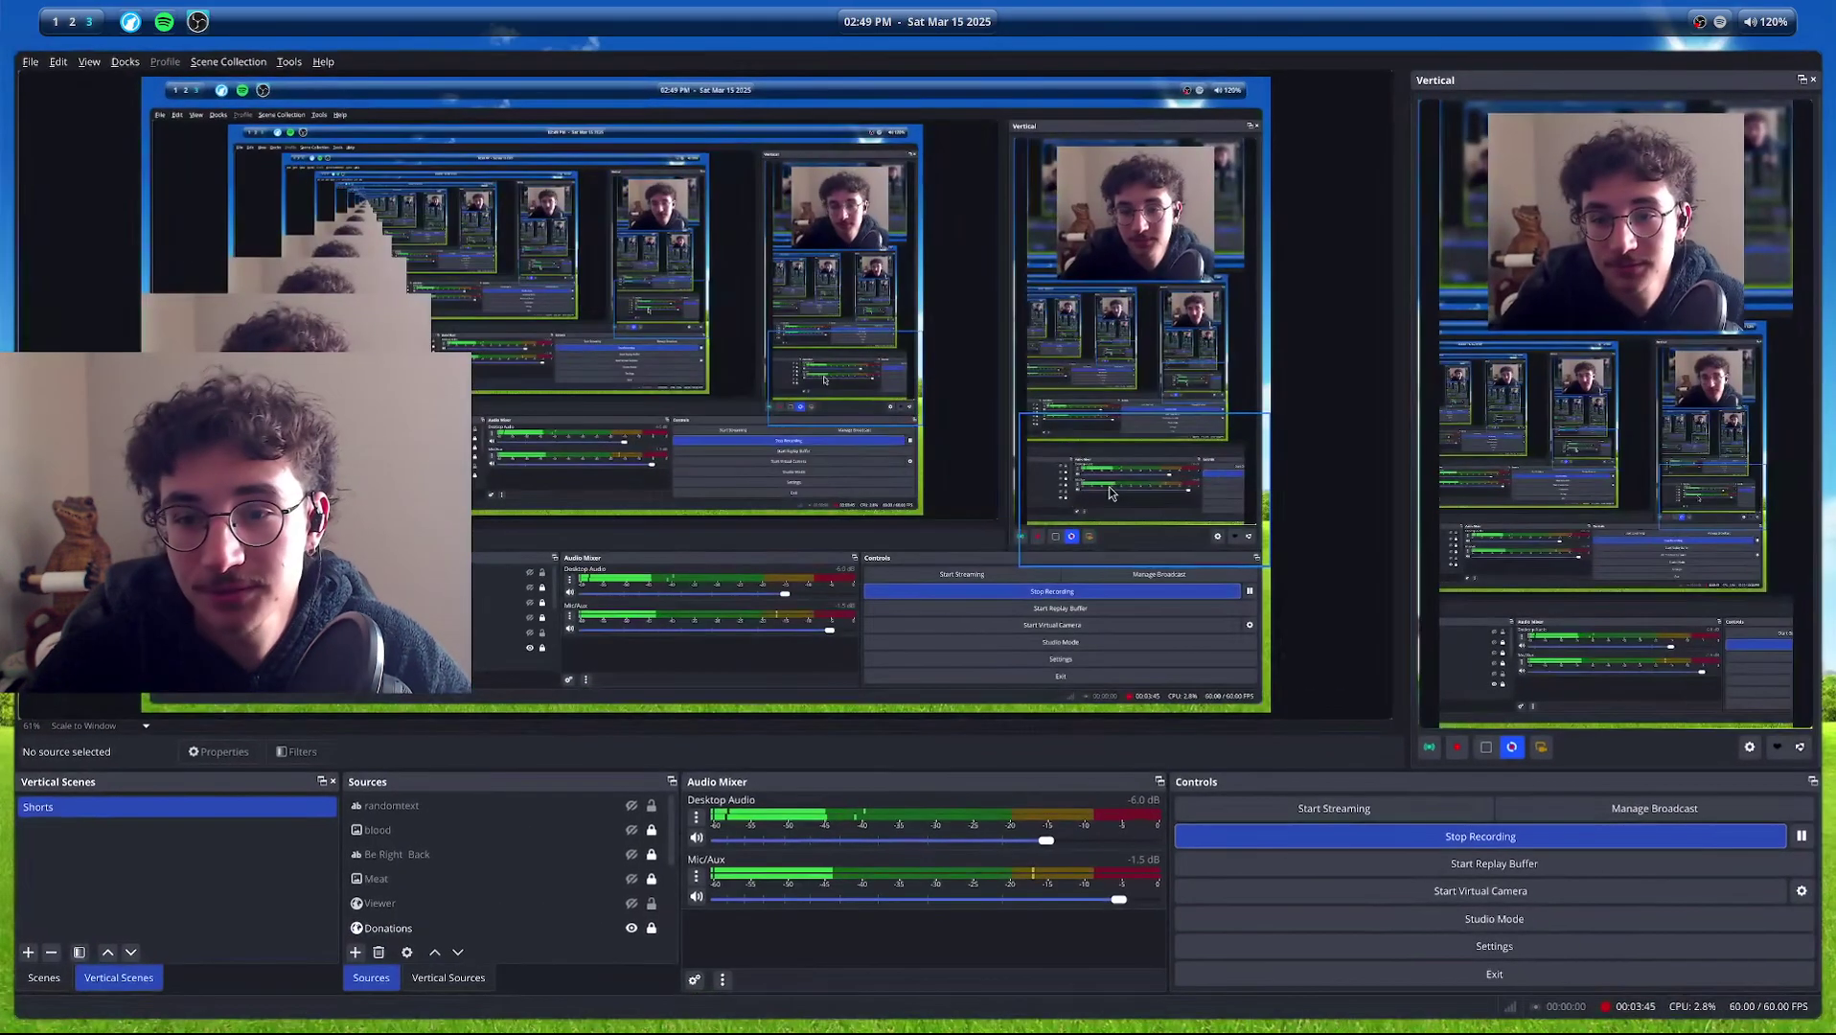
scroll(499, 882, "down", 3)
right_click(422, 928)
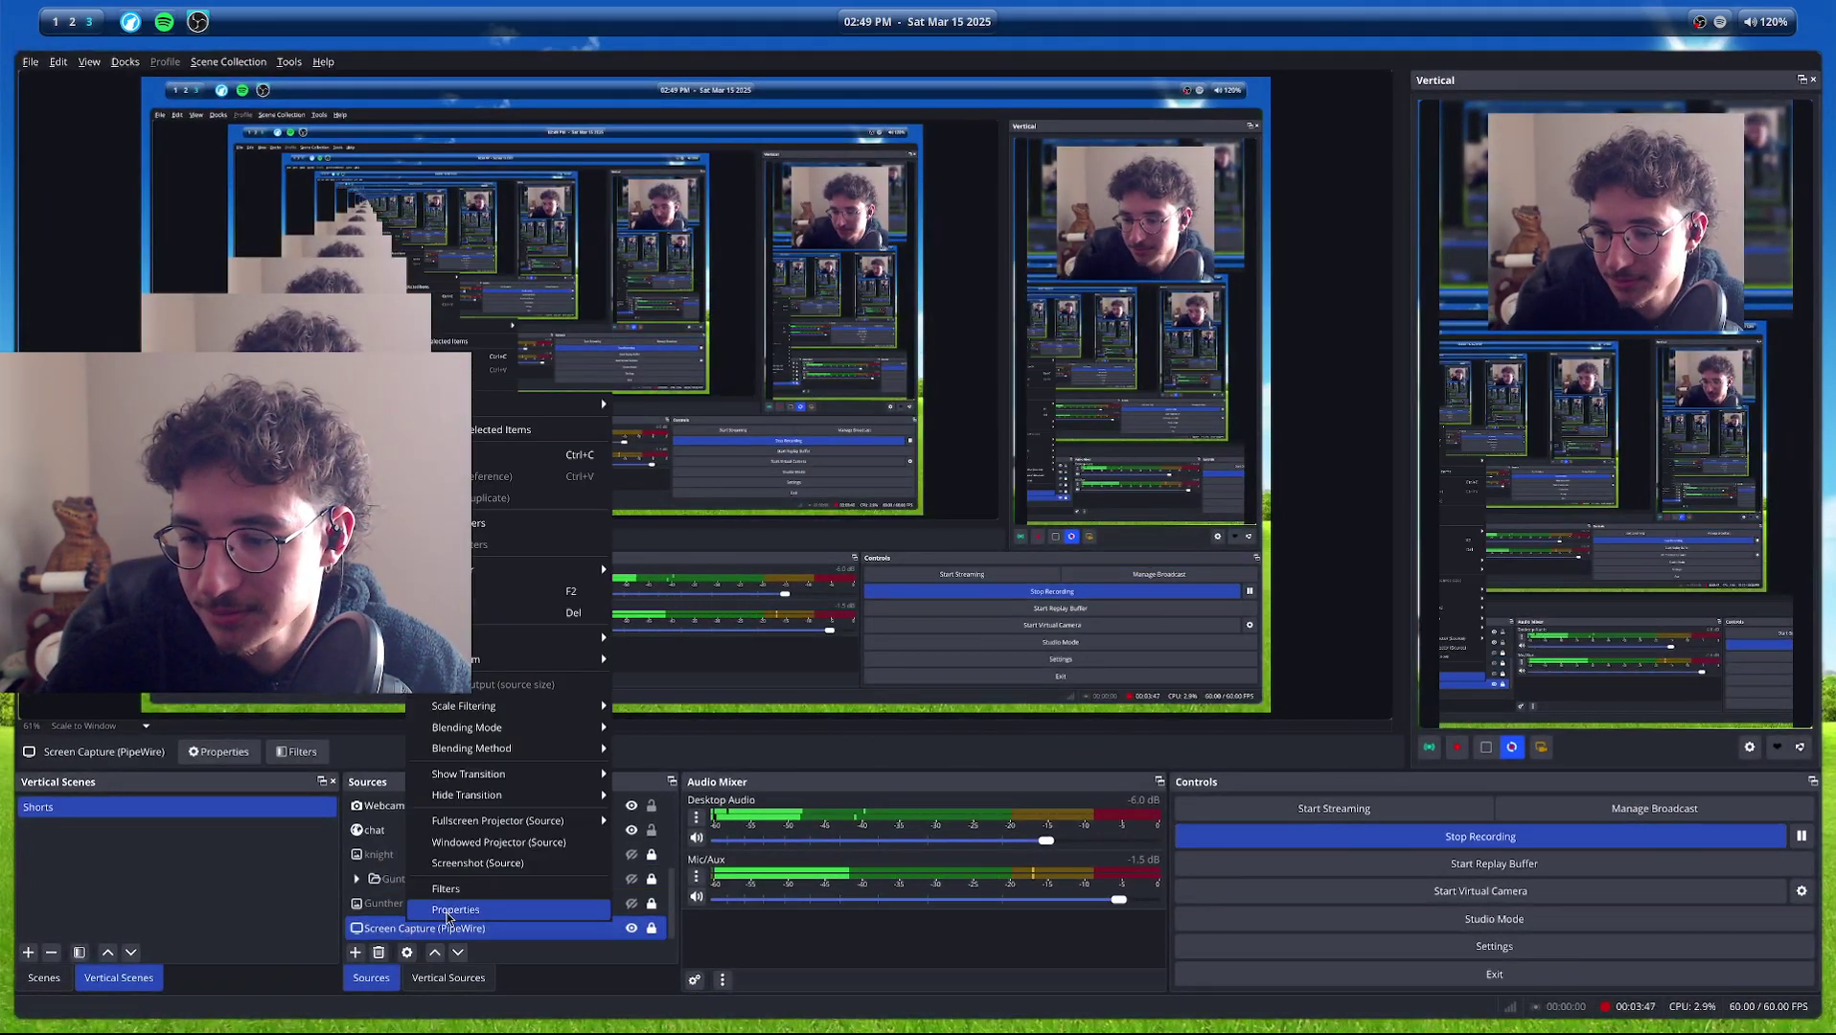
left_click(445, 888)
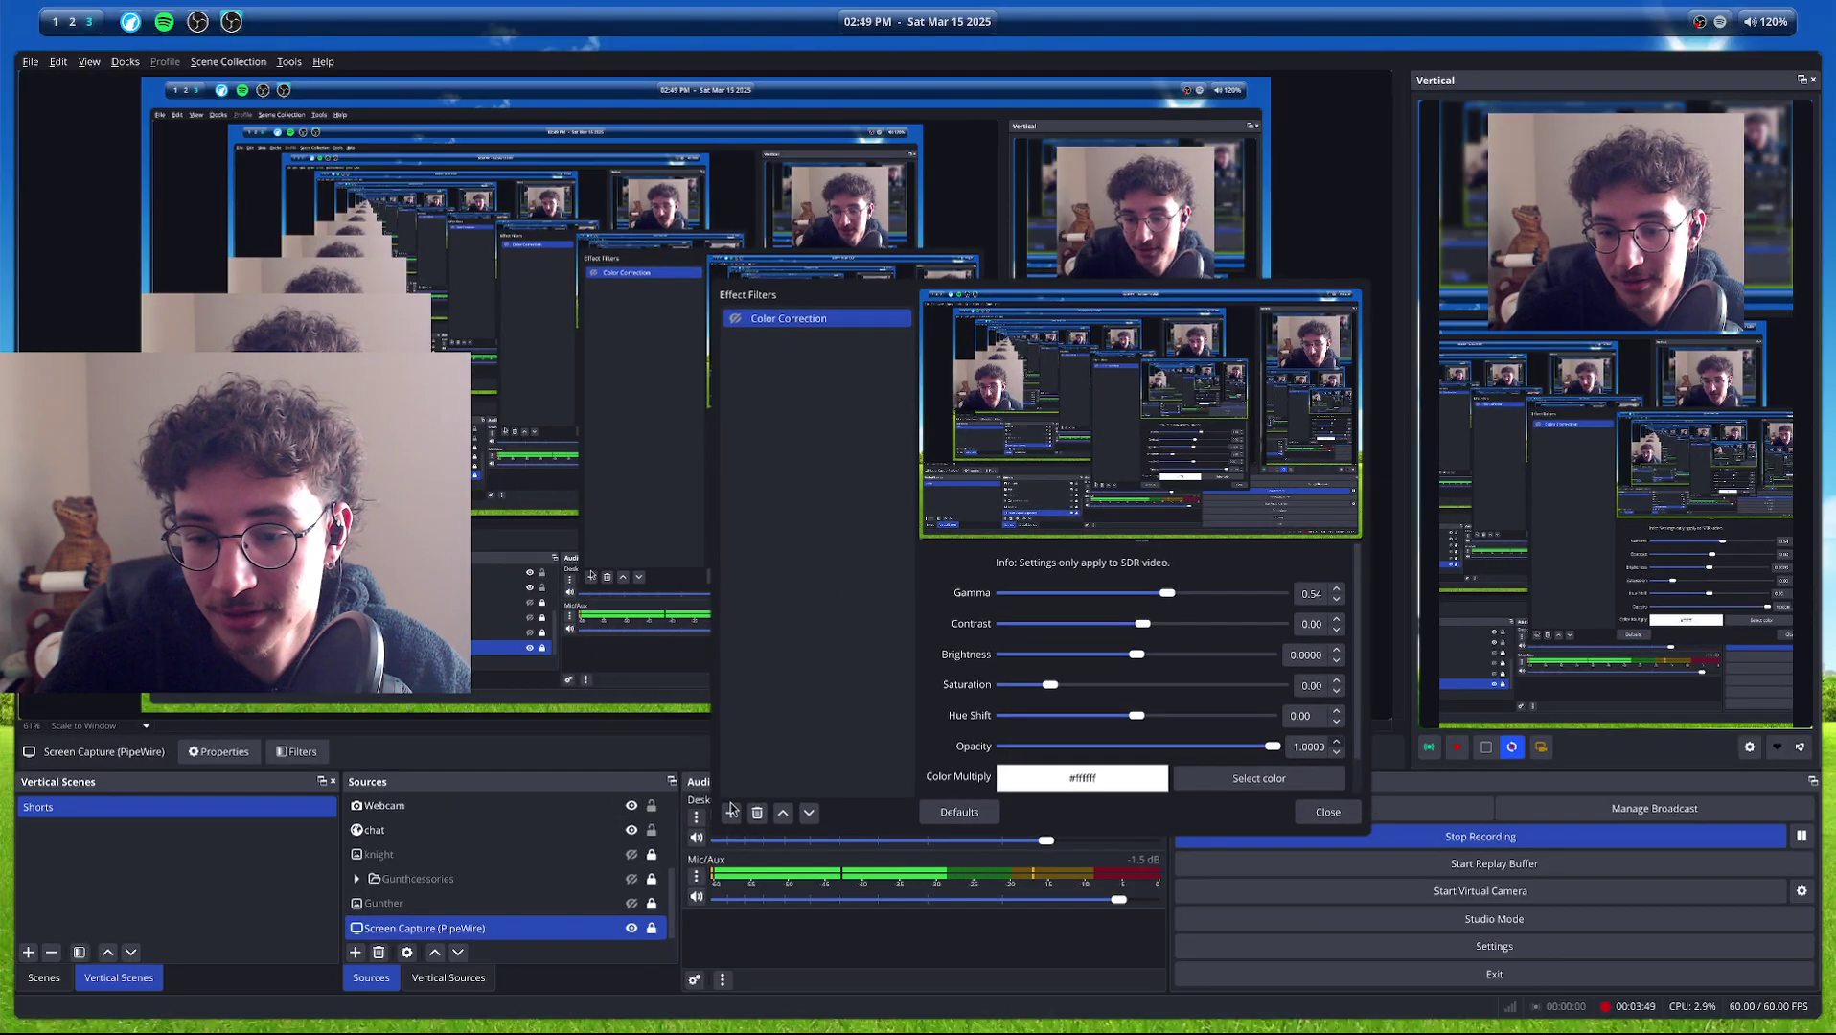
left_click(731, 811)
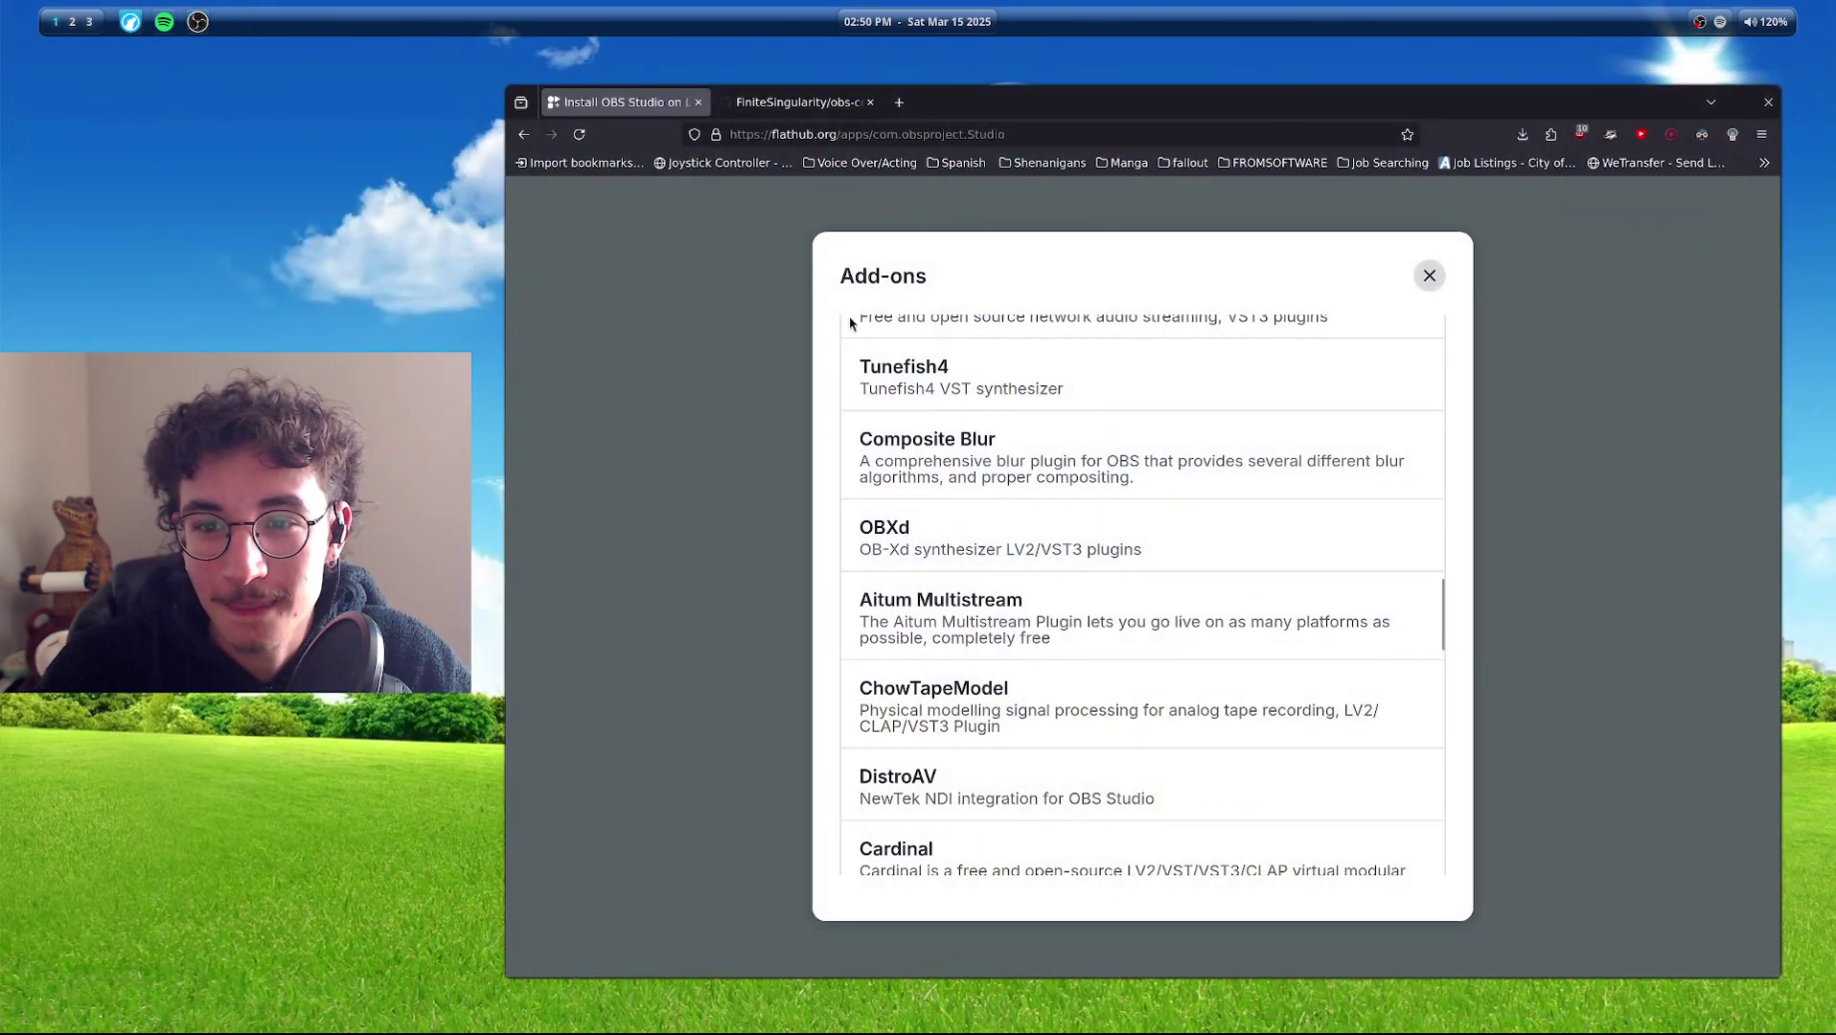
Close the Flathub Add-ons dialog and bring up the obs-composite-blur GitHub repository tab.
scroll(987, 460, "down", 15)
scroll(991, 469, "up", 3)
key("super+3")
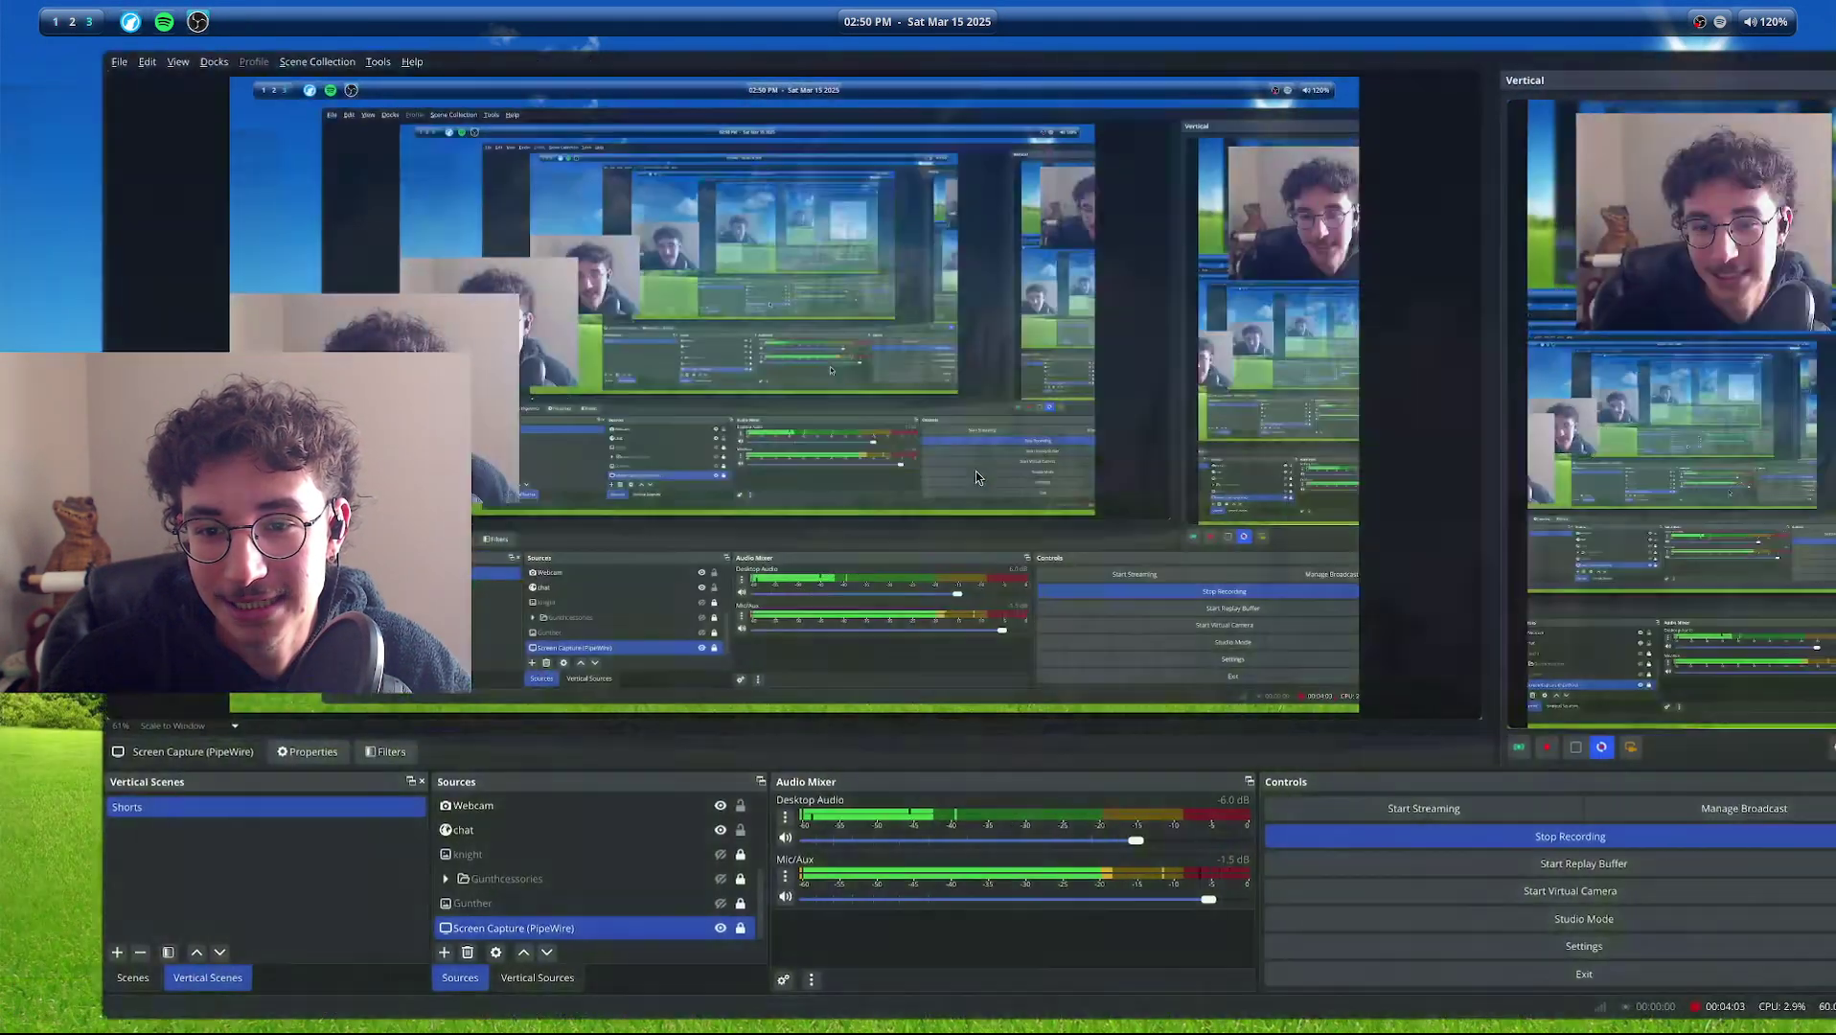
key("super+1")
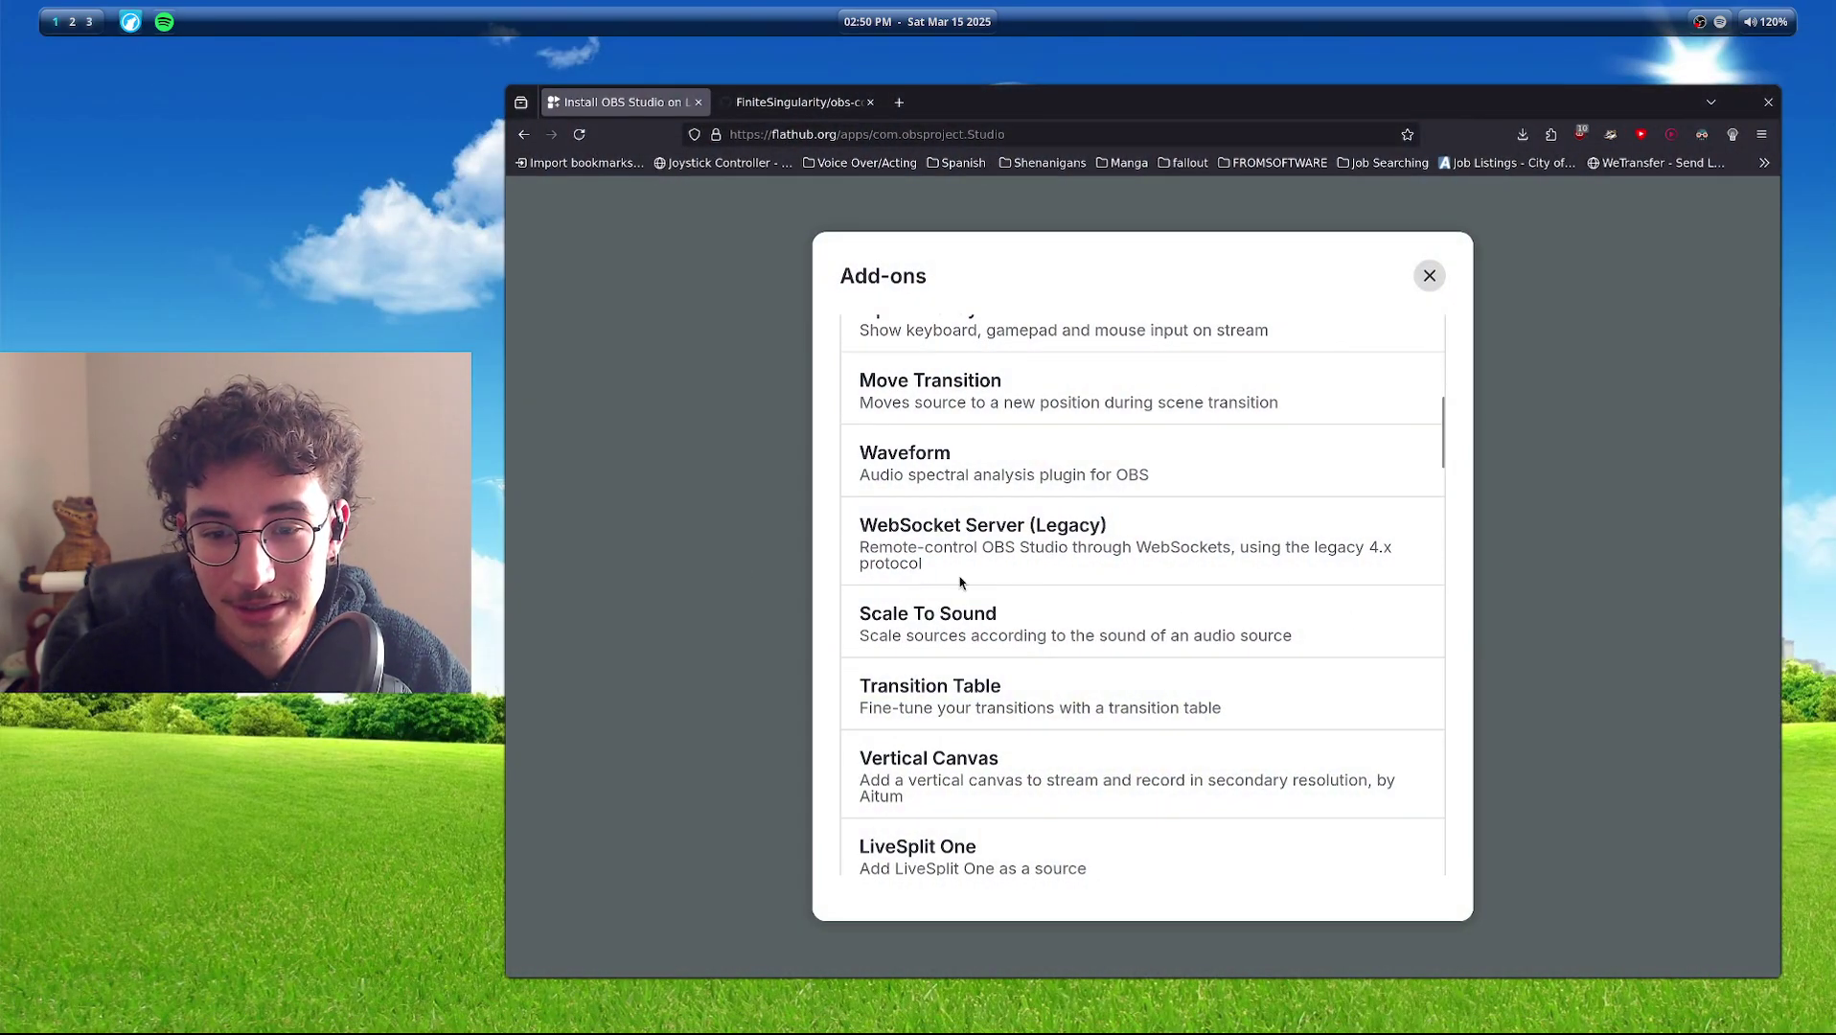
scroll(960, 582, "up", 5)
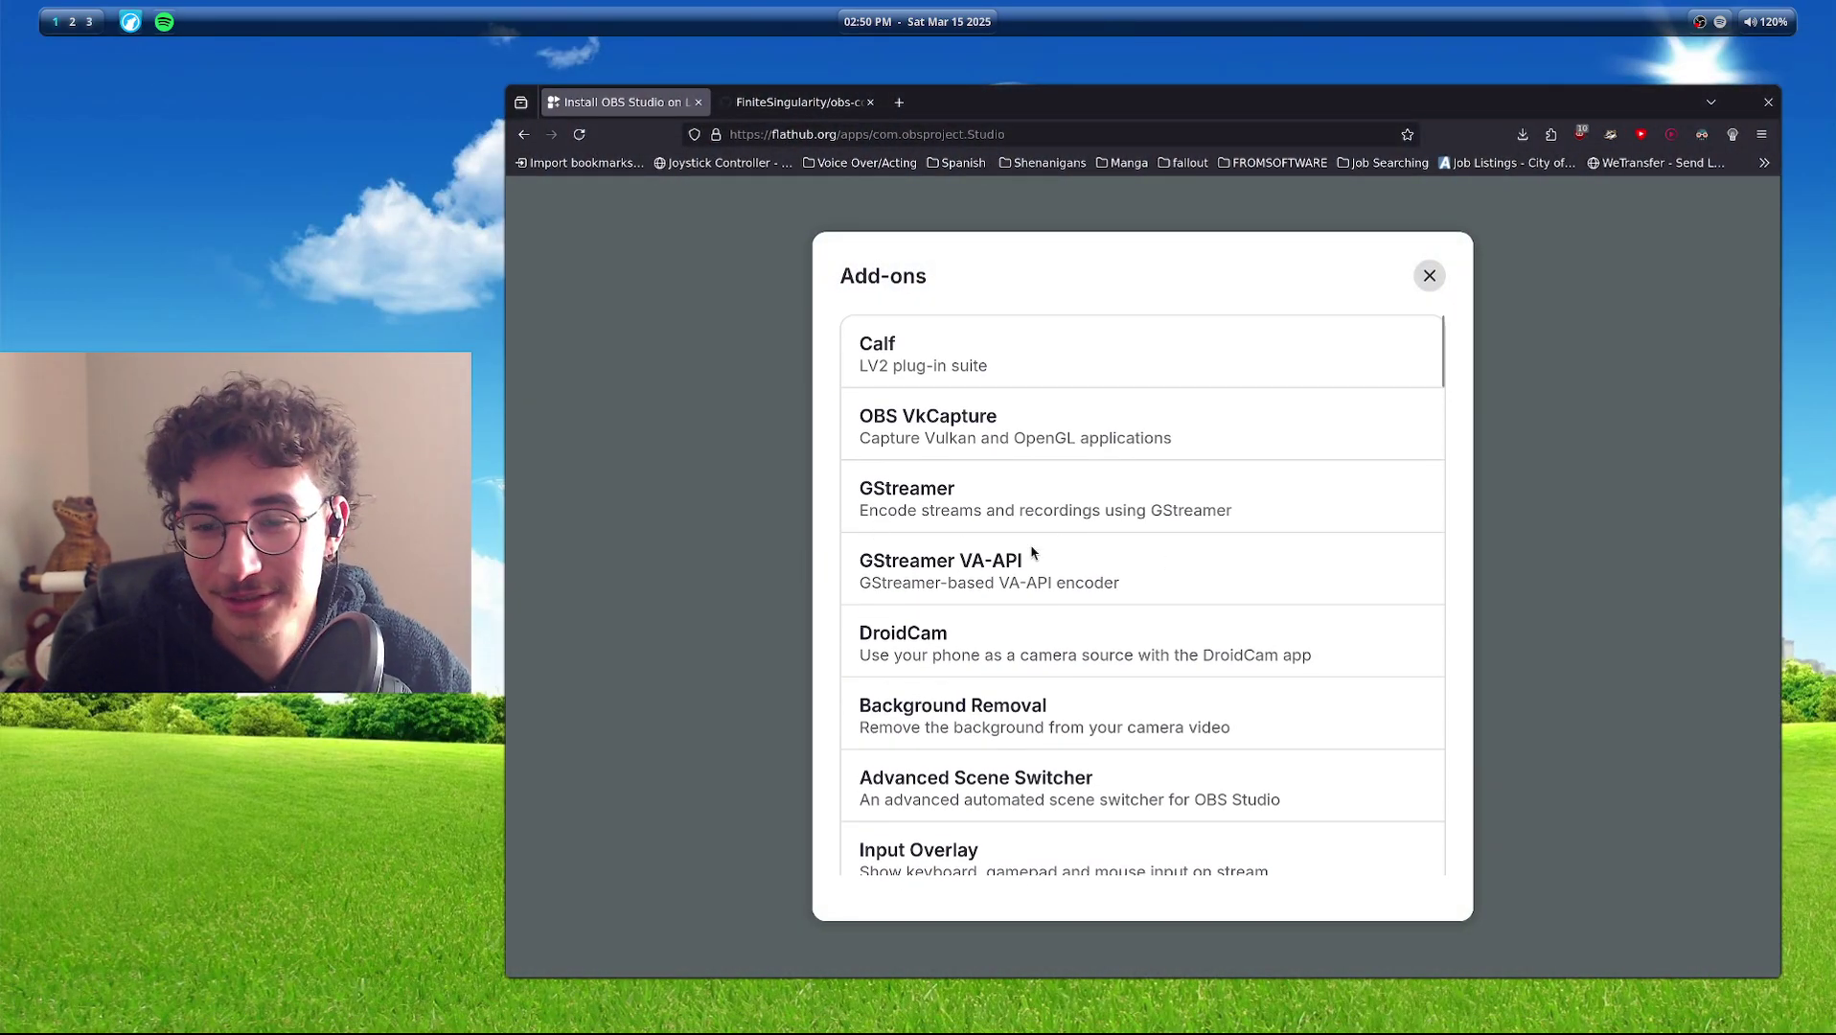
scroll(1184, 471, "down", 20)
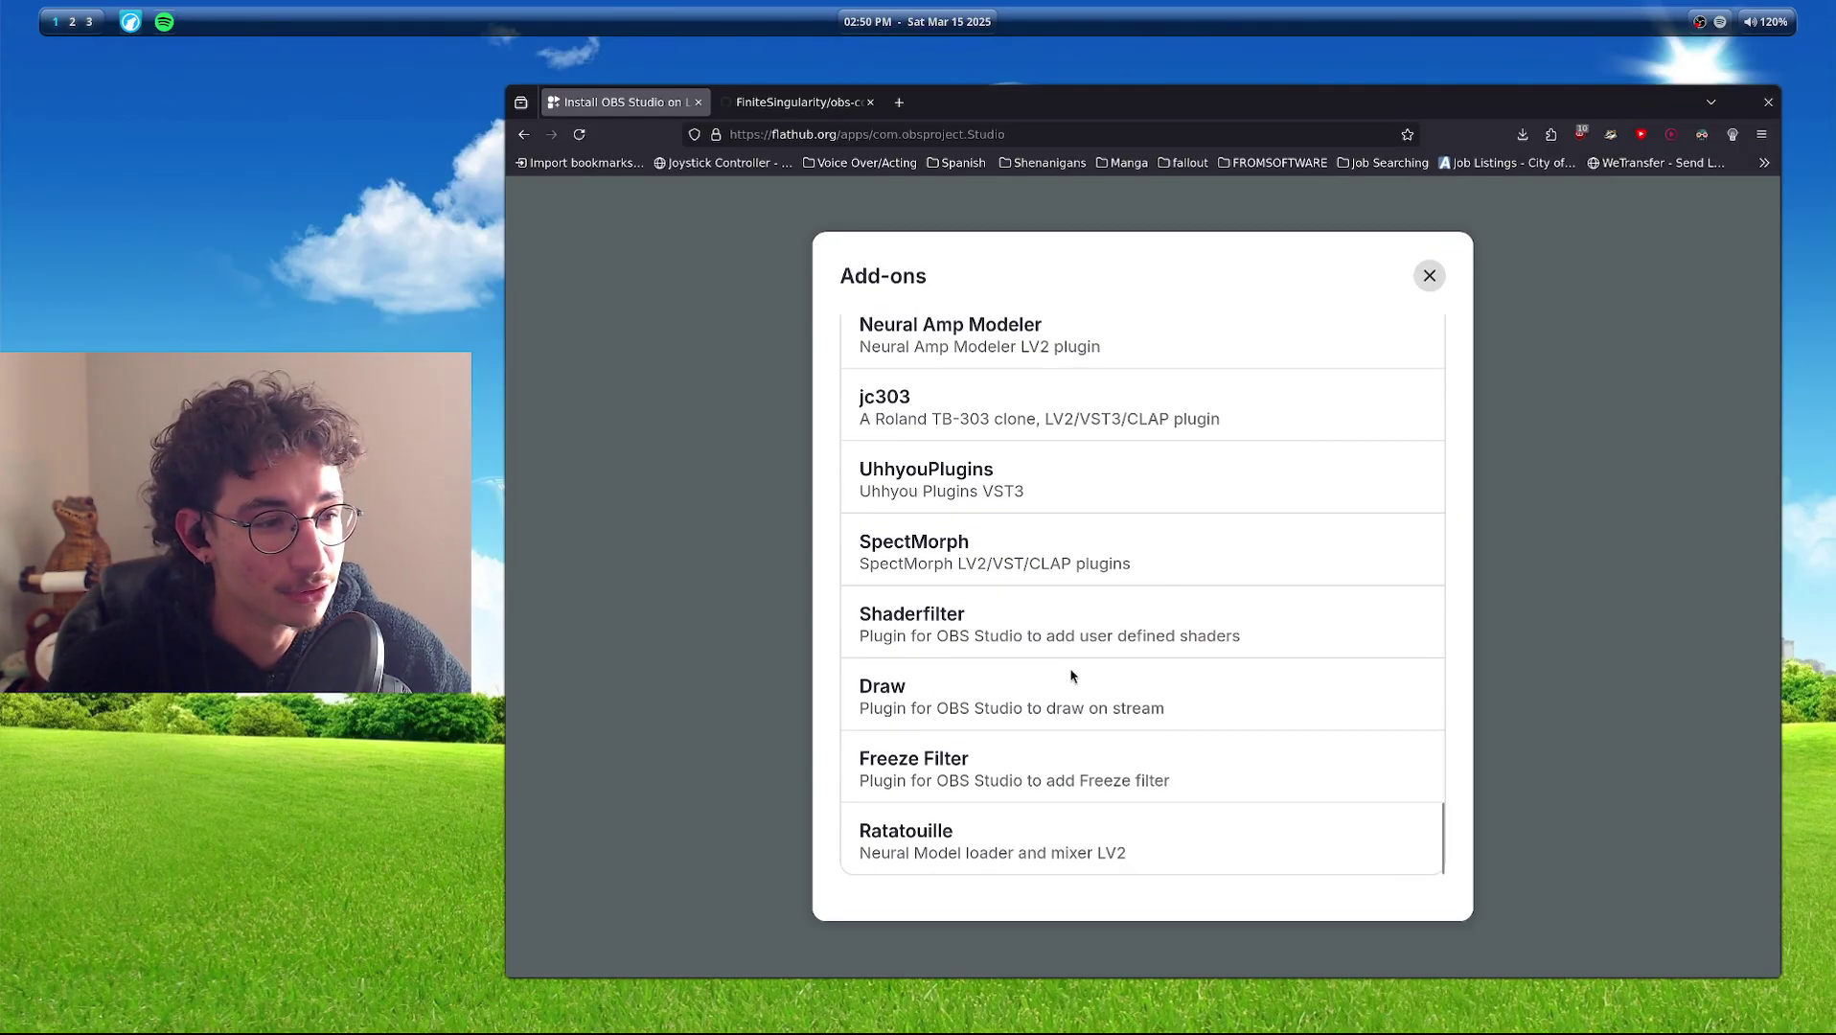
scroll(1319, 508, "up", 5)
left_click(1429, 275)
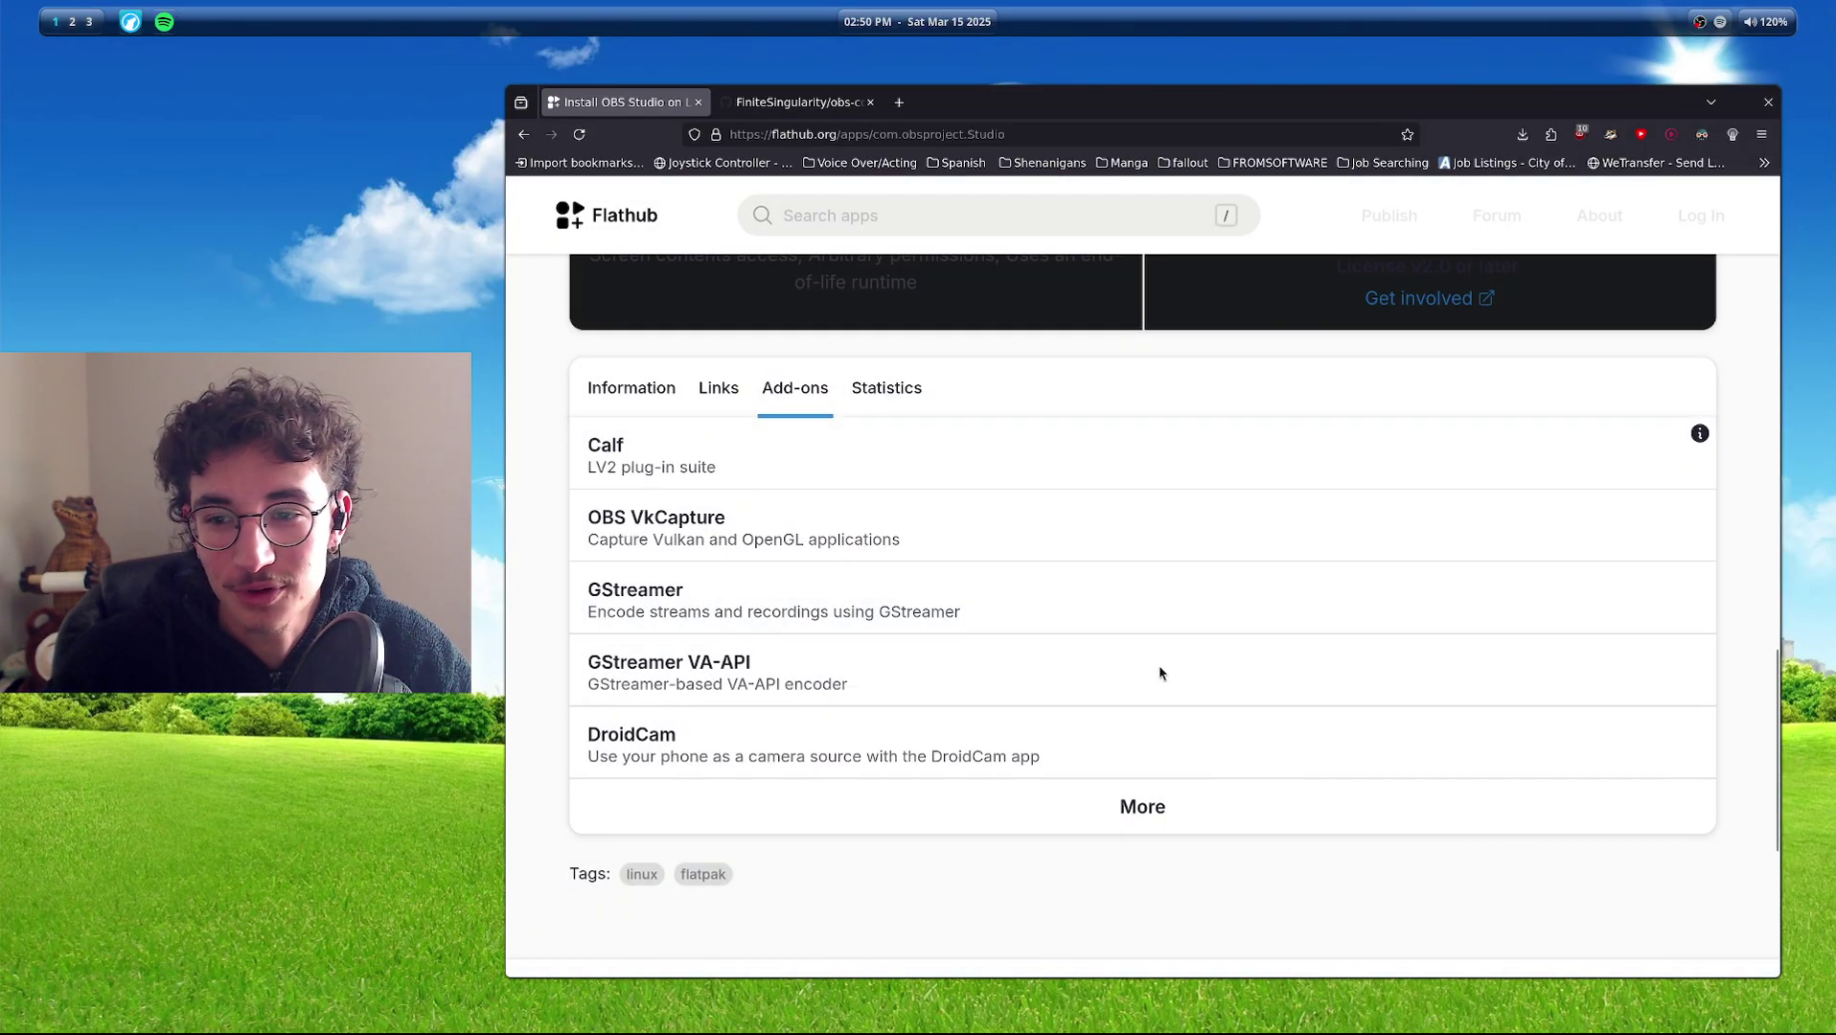
scroll(556, 642, "up", 15)
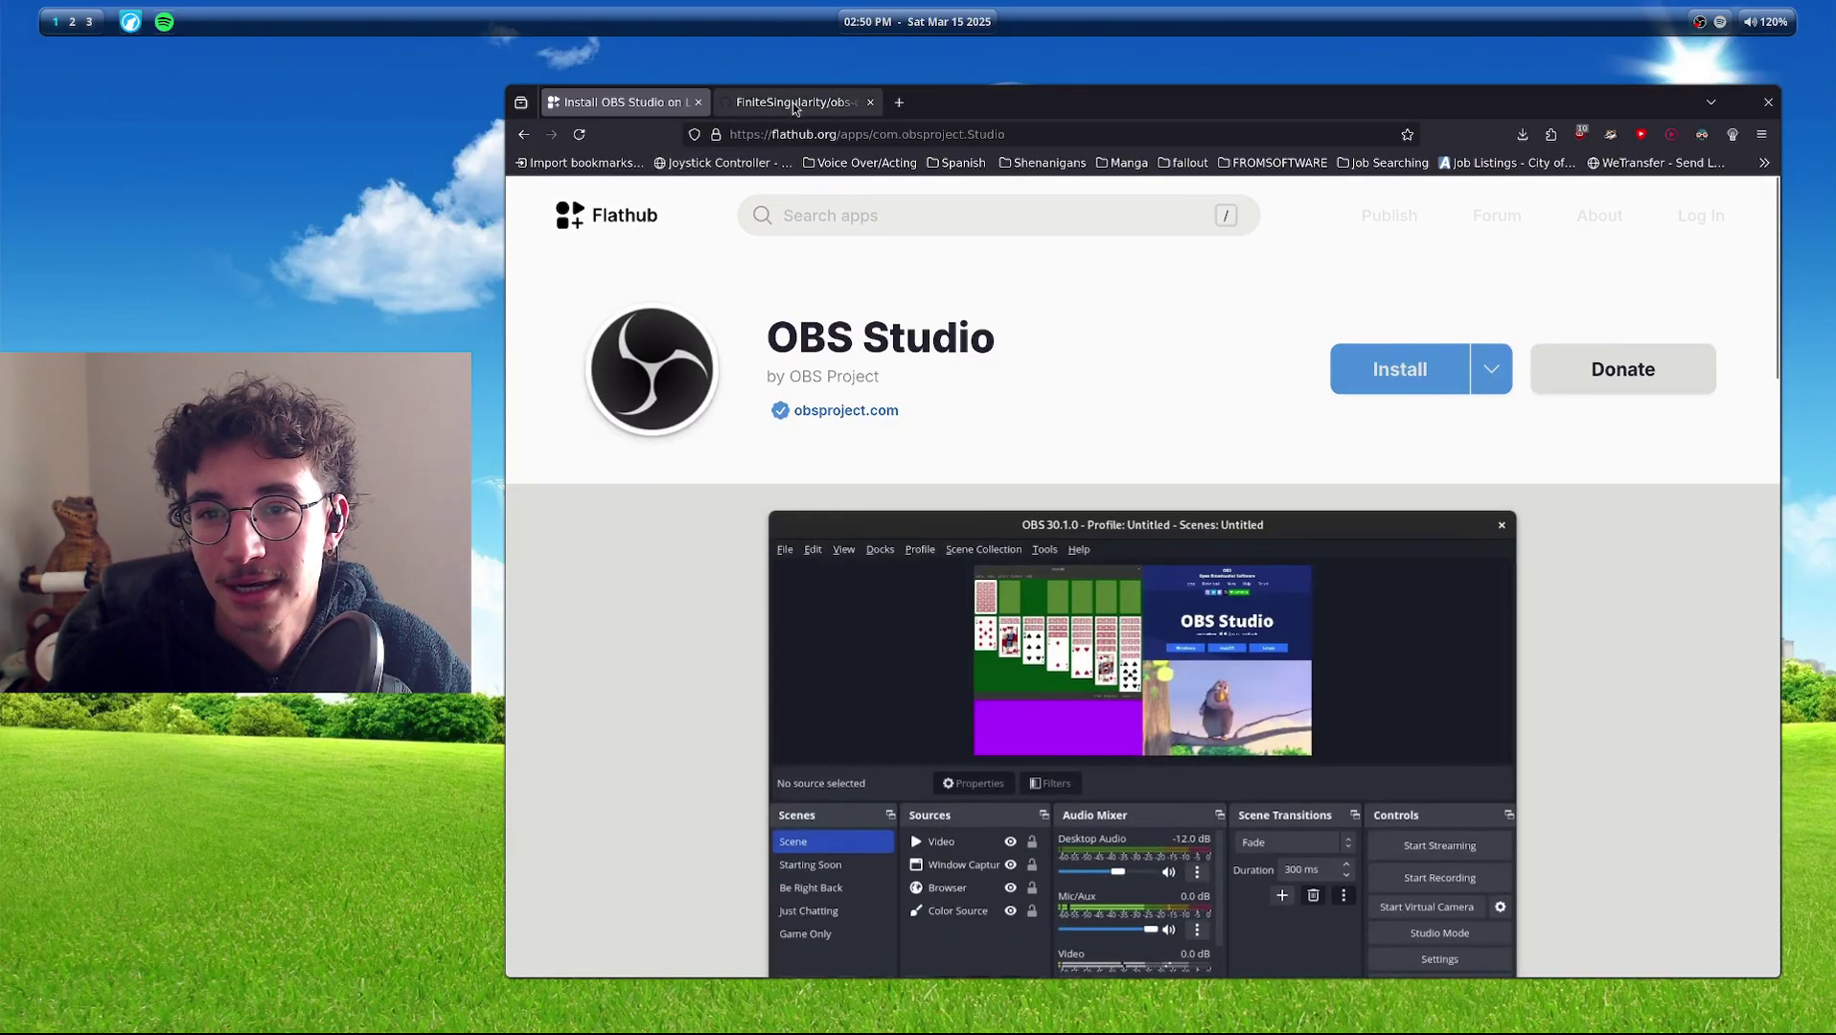
left_click(791, 101)
scroll(1003, 524, "up", 20)
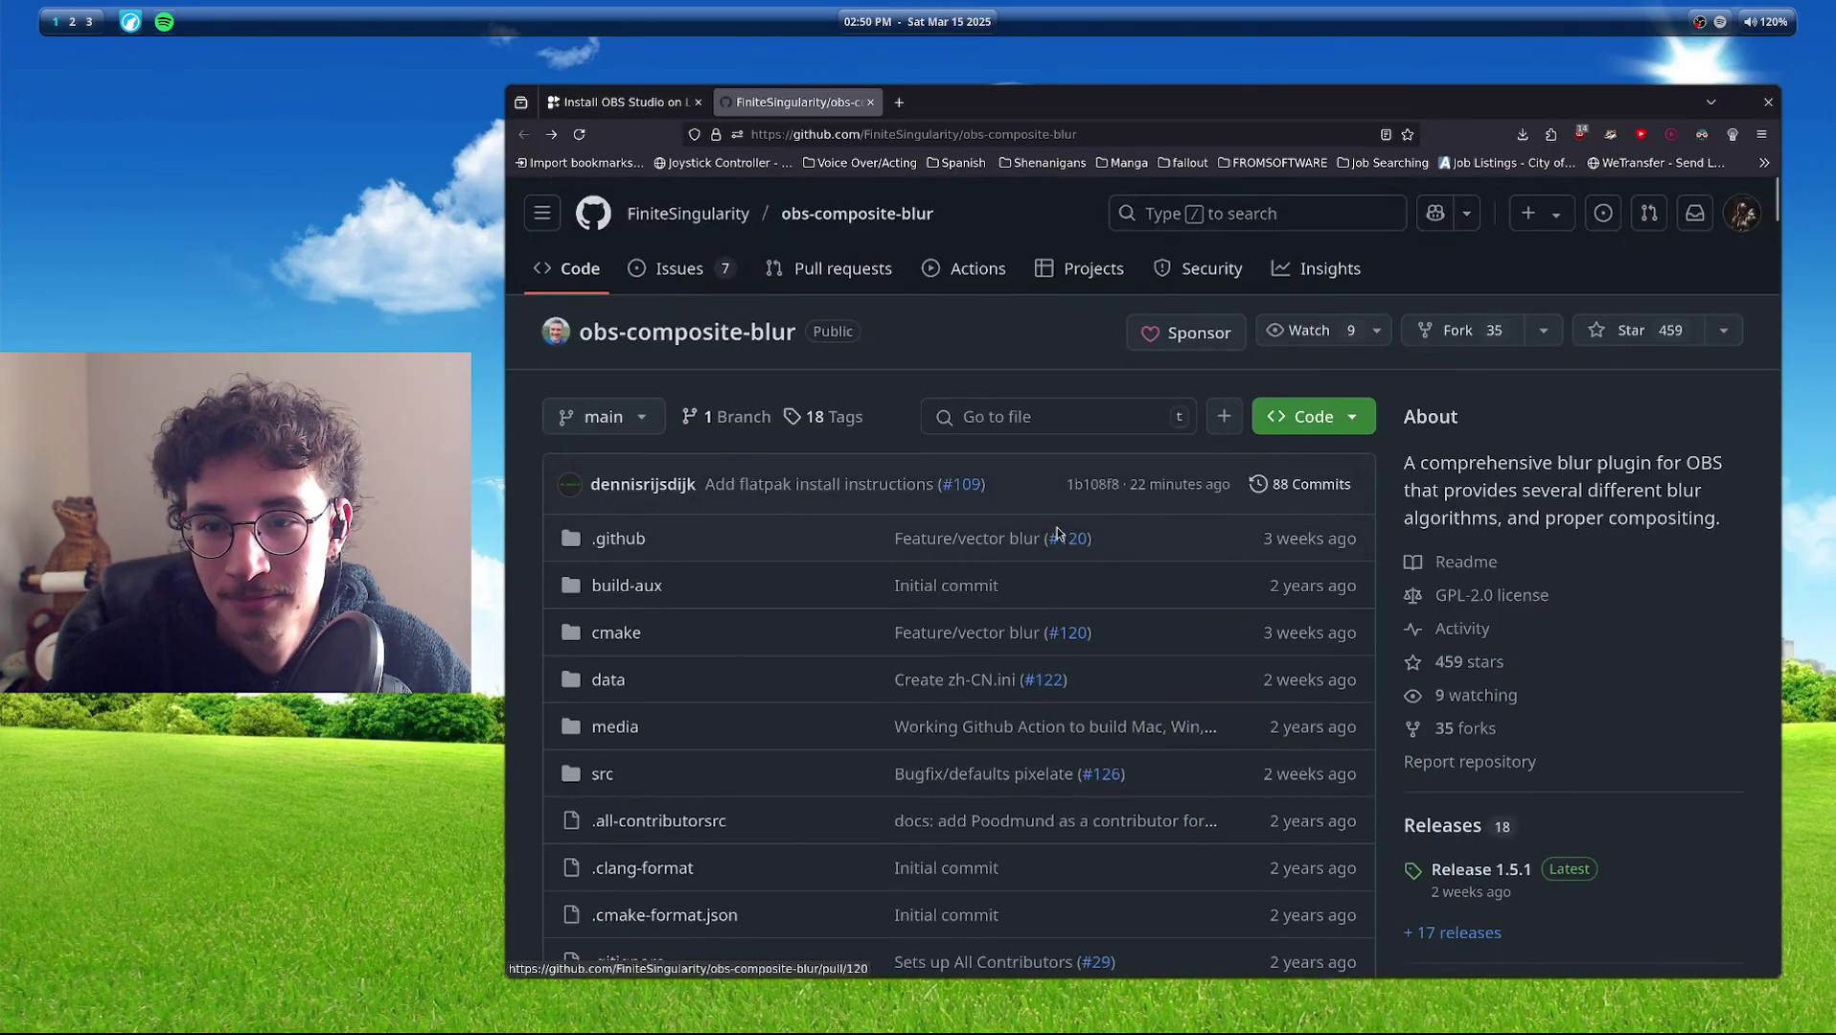
Select the README's From Flathub CompositeBlur install command, then return to the Flathub tab.
scroll(1048, 425, "down", 5)
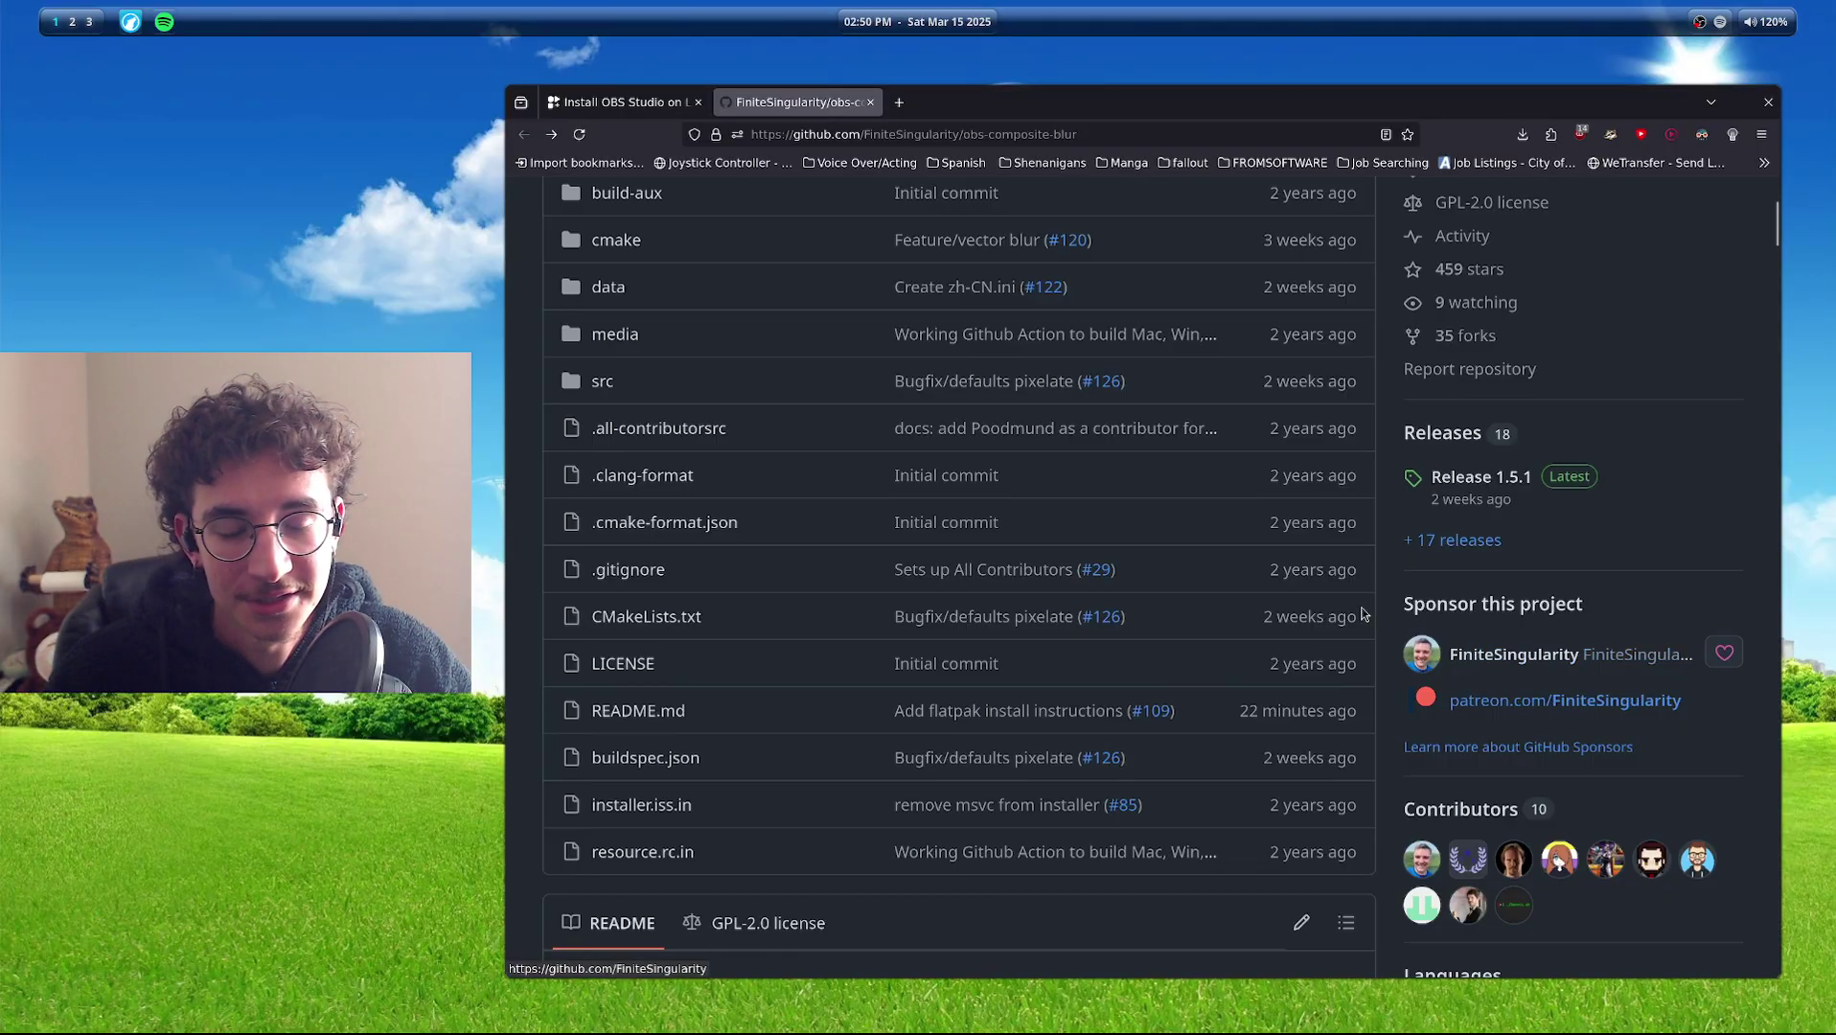
scroll(657, 403, "up", 5)
scroll(1048, 451, "down", 15)
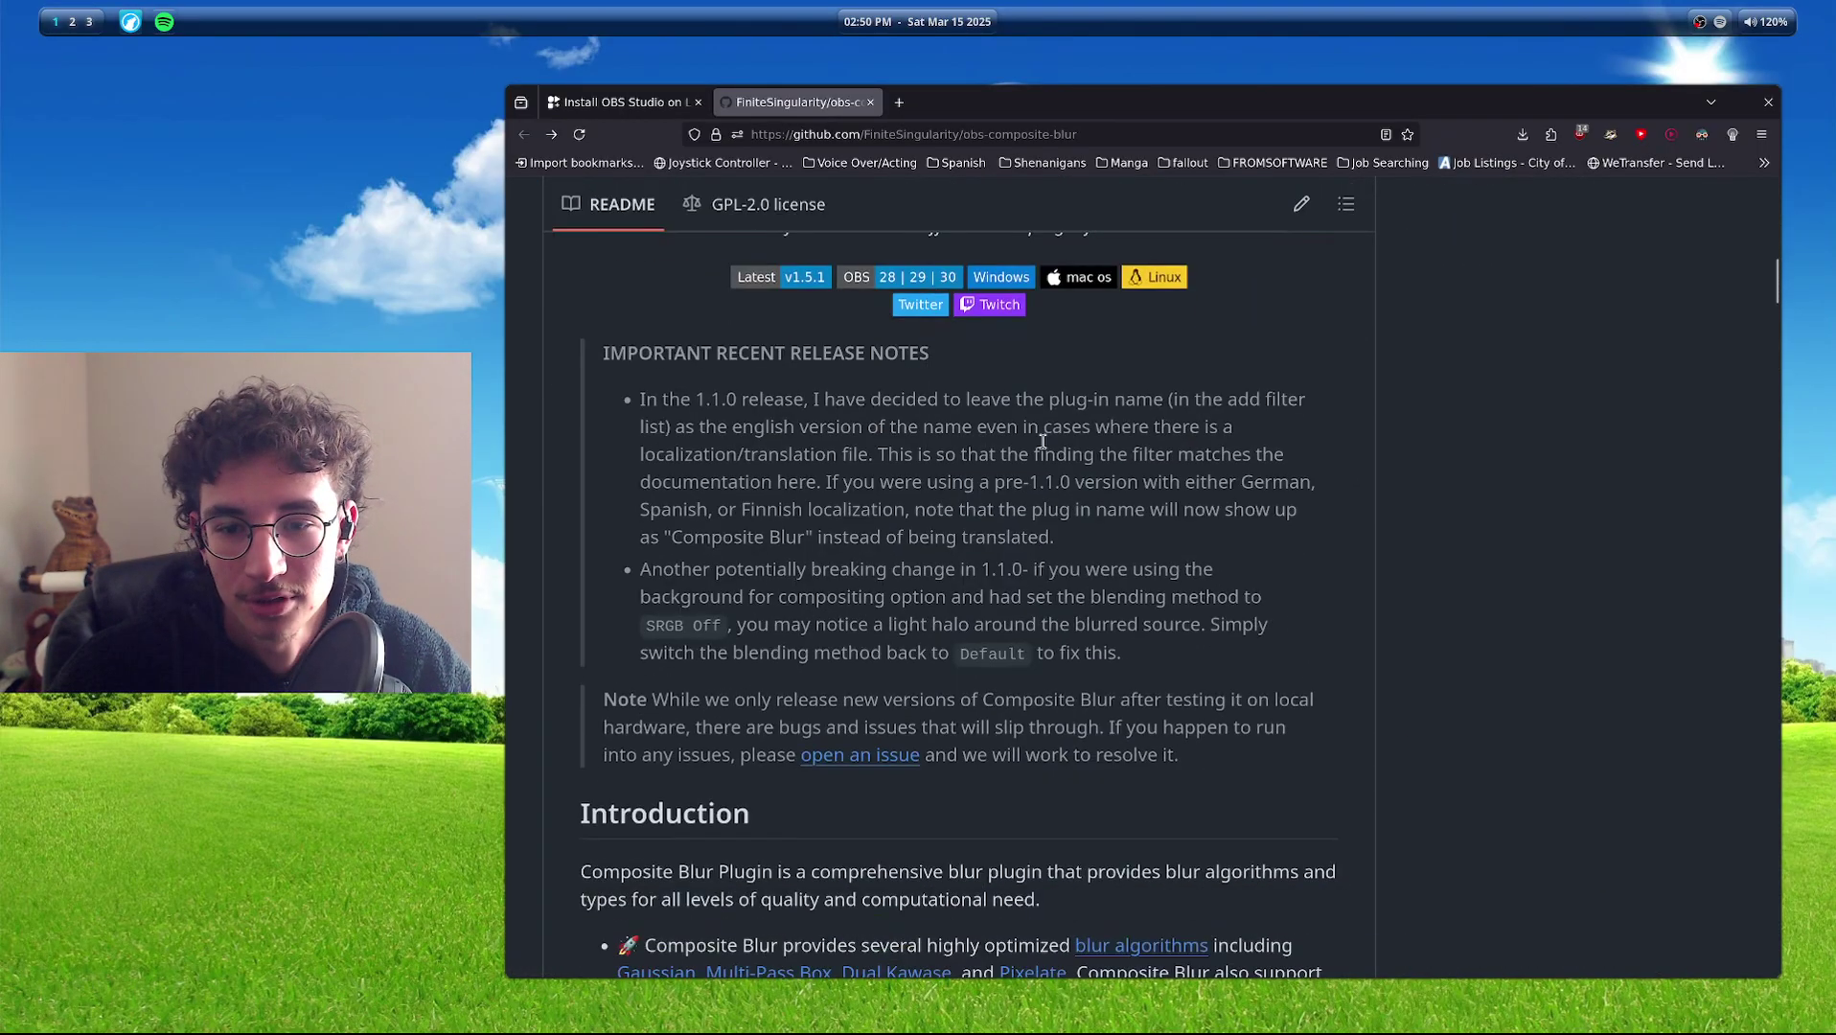
scroll(1245, 552, "down", 4)
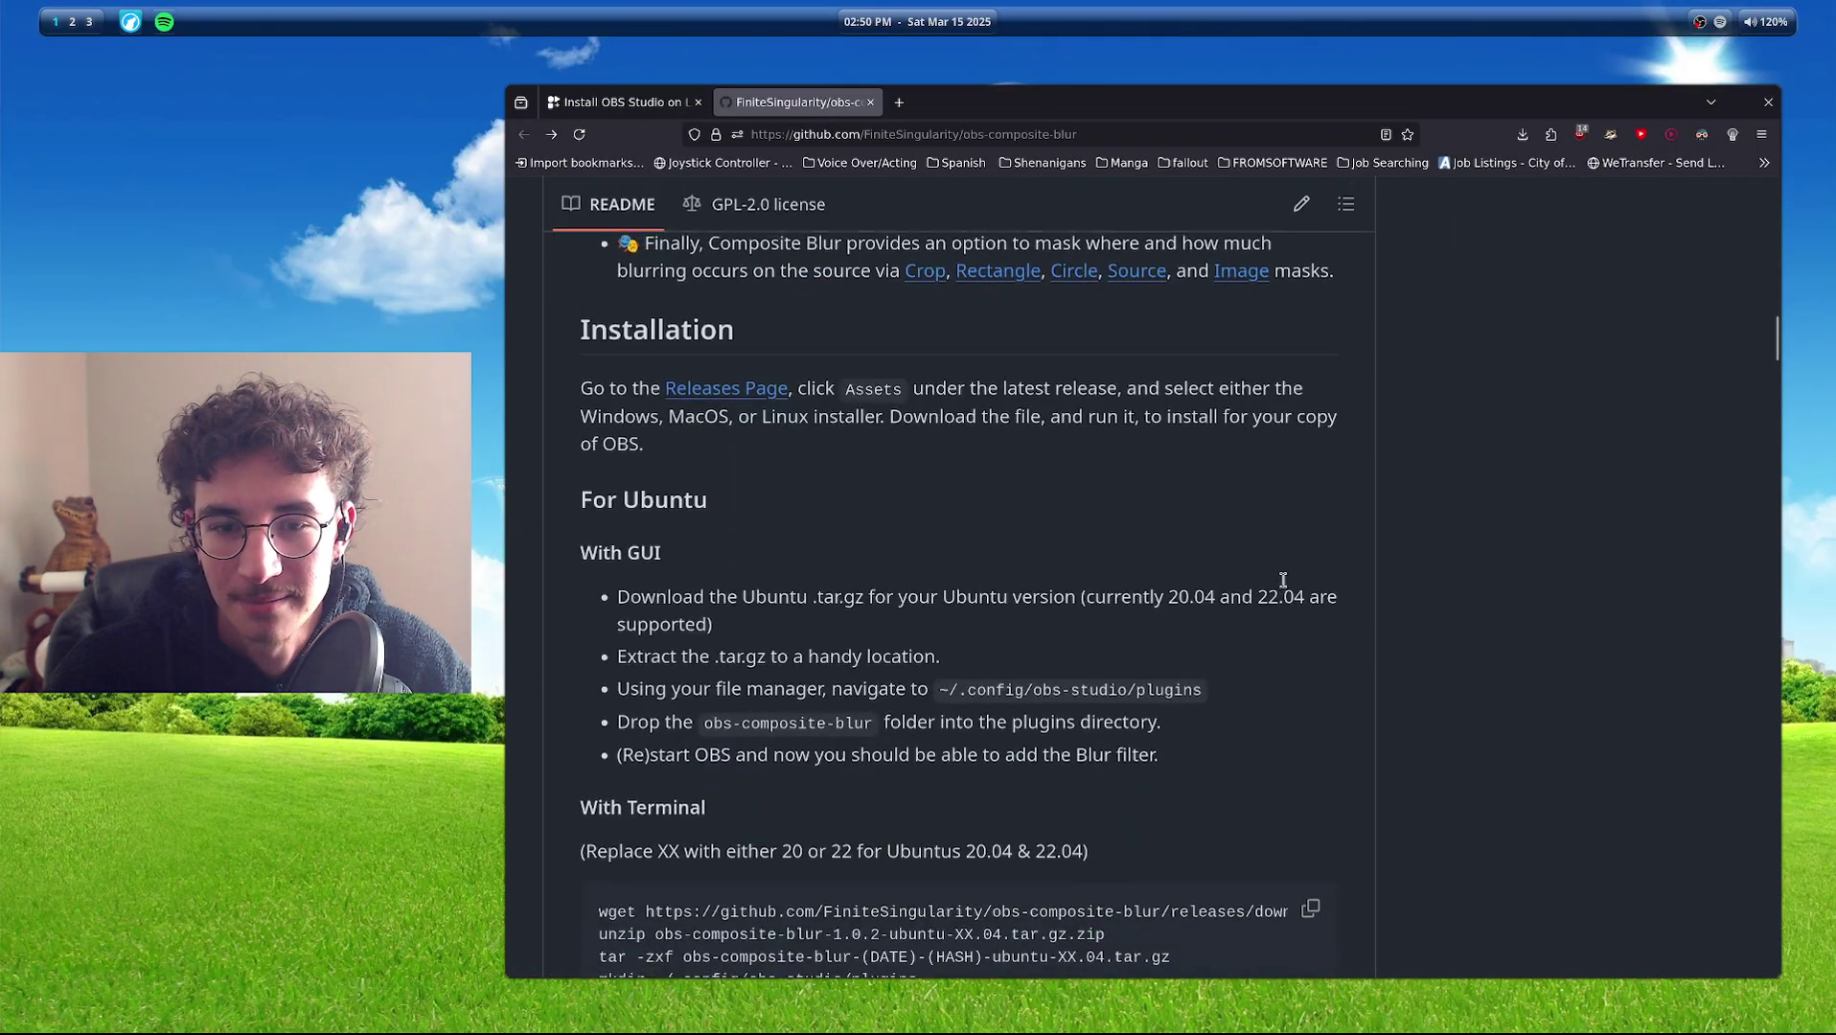
scroll(1284, 586, "up", 2)
scroll(1286, 589, "down", 12)
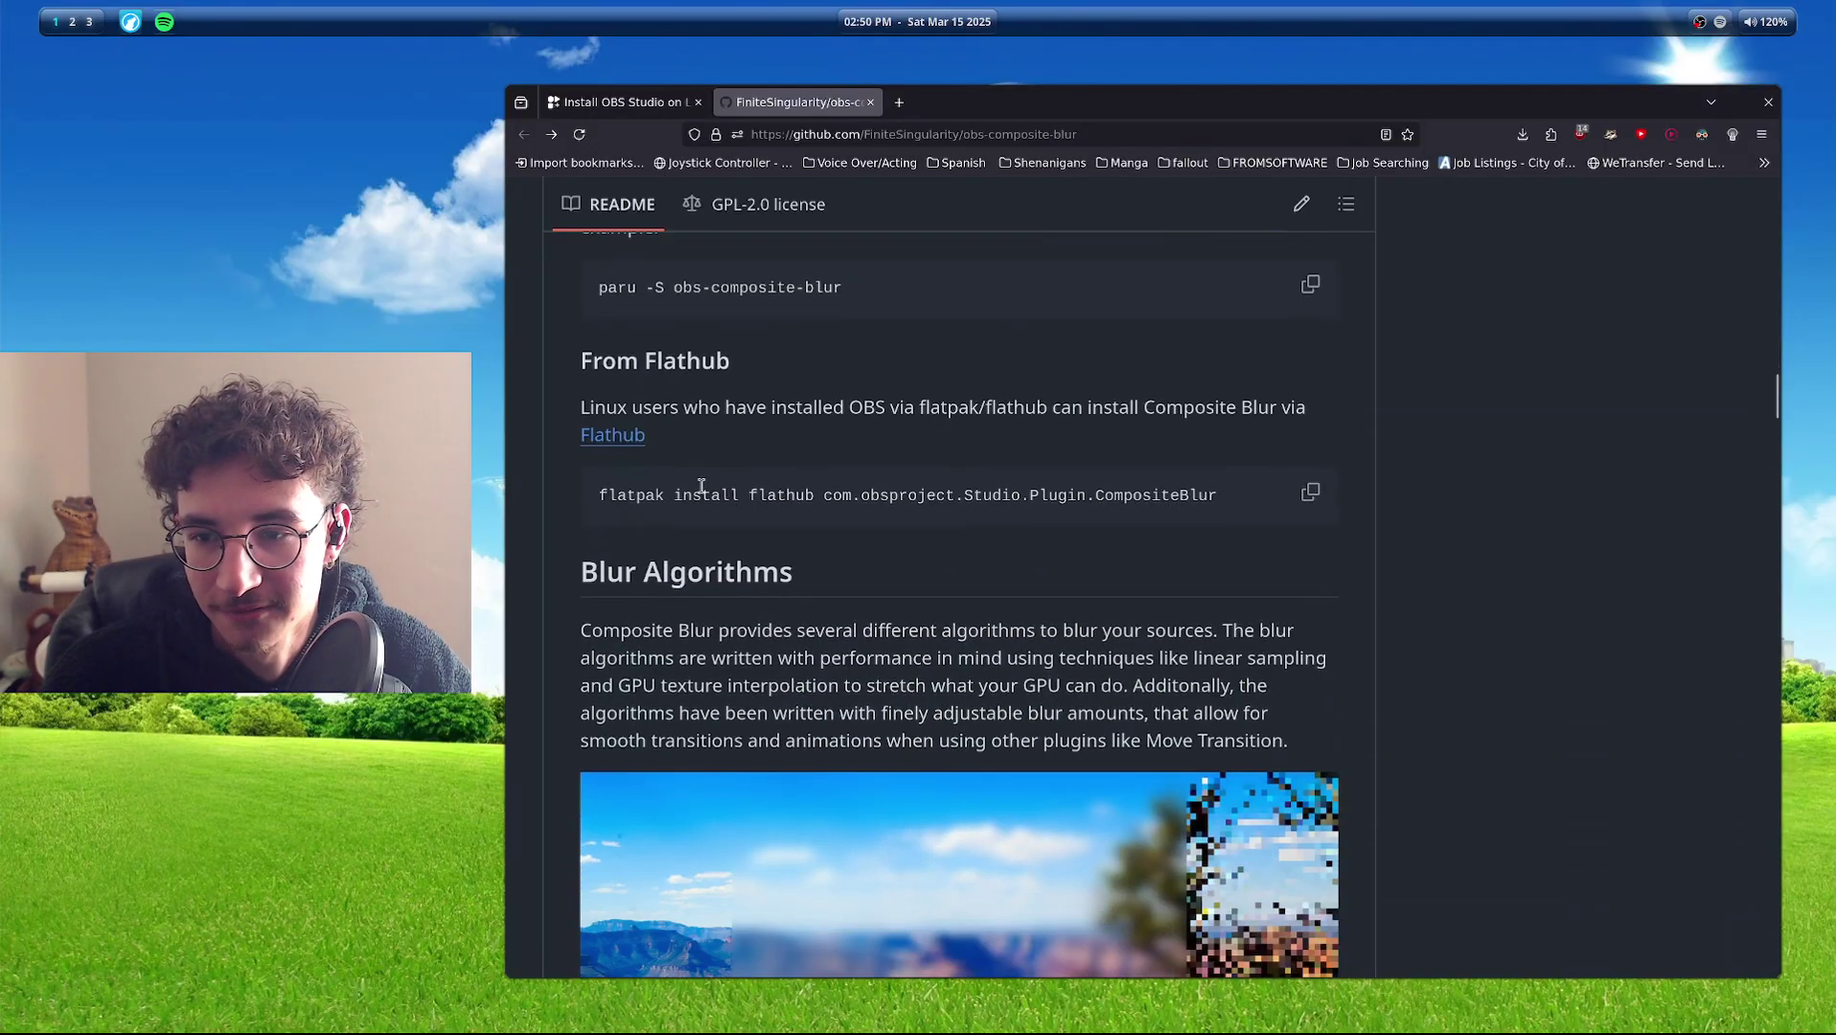
left_click_drag(585, 360, 990, 460)
left_click(1159, 522)
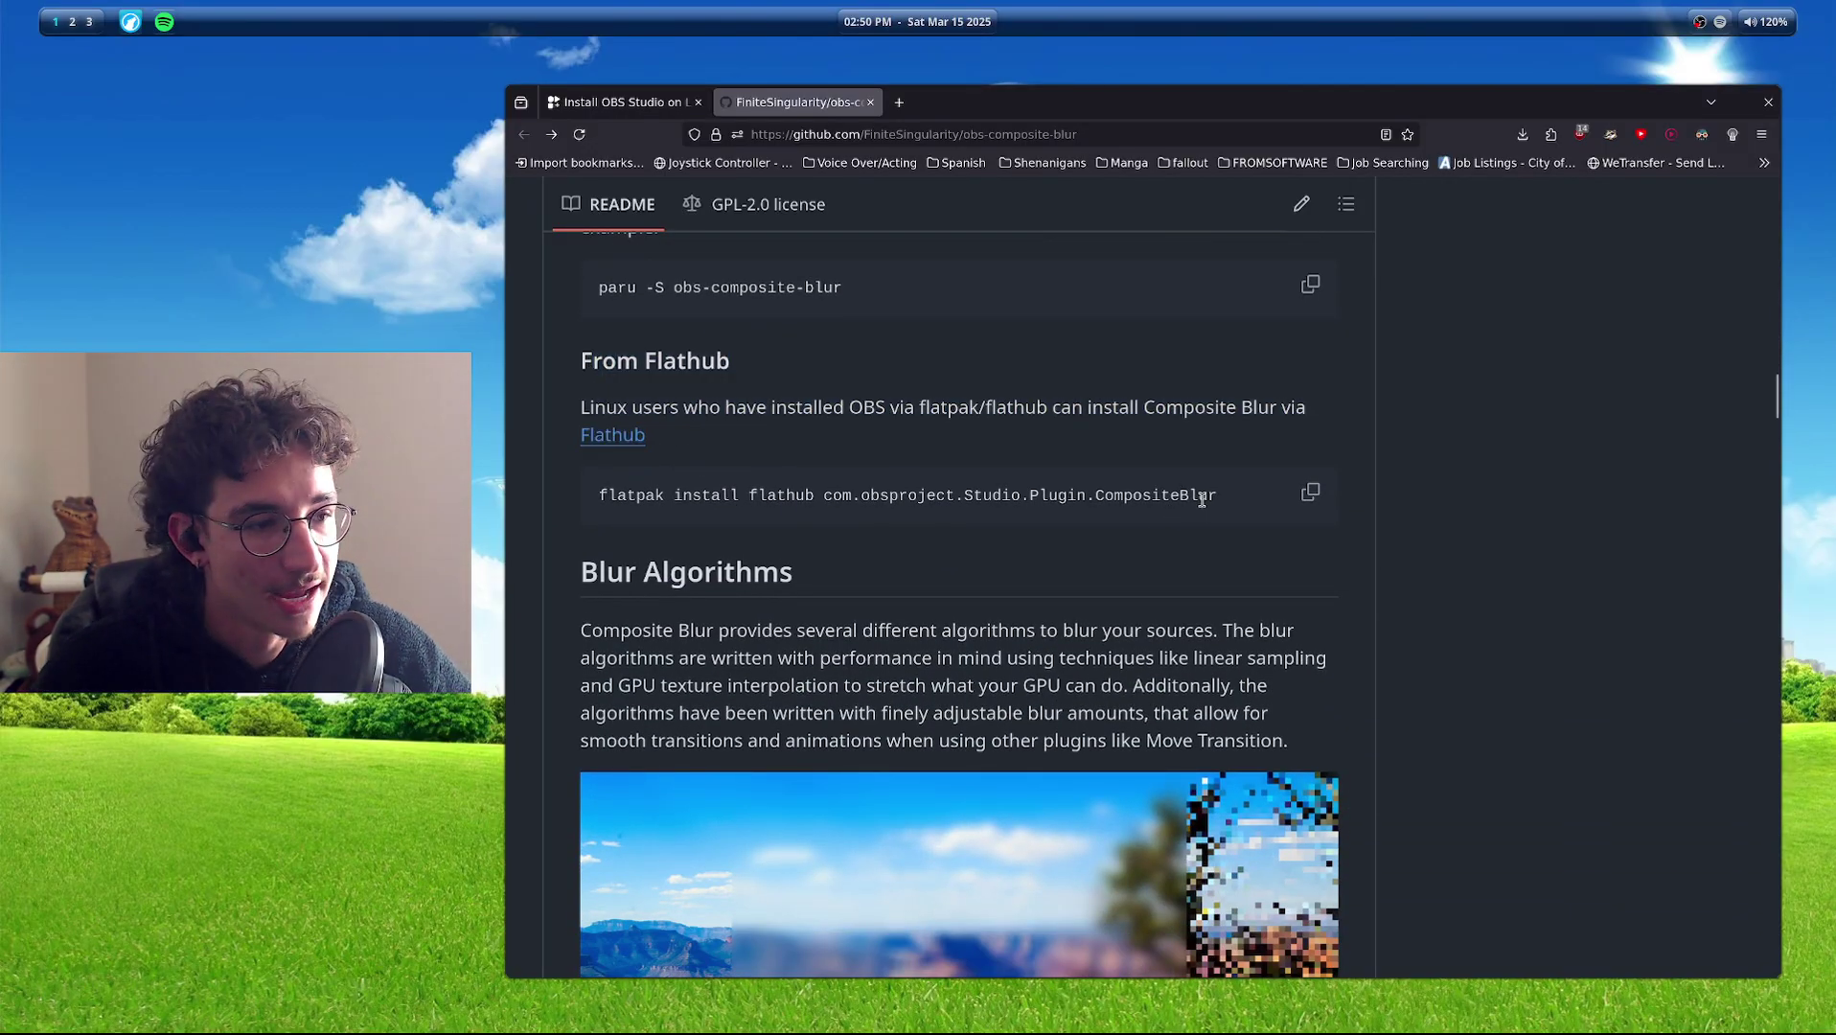
triple_click(1178, 494)
left_click(1231, 545)
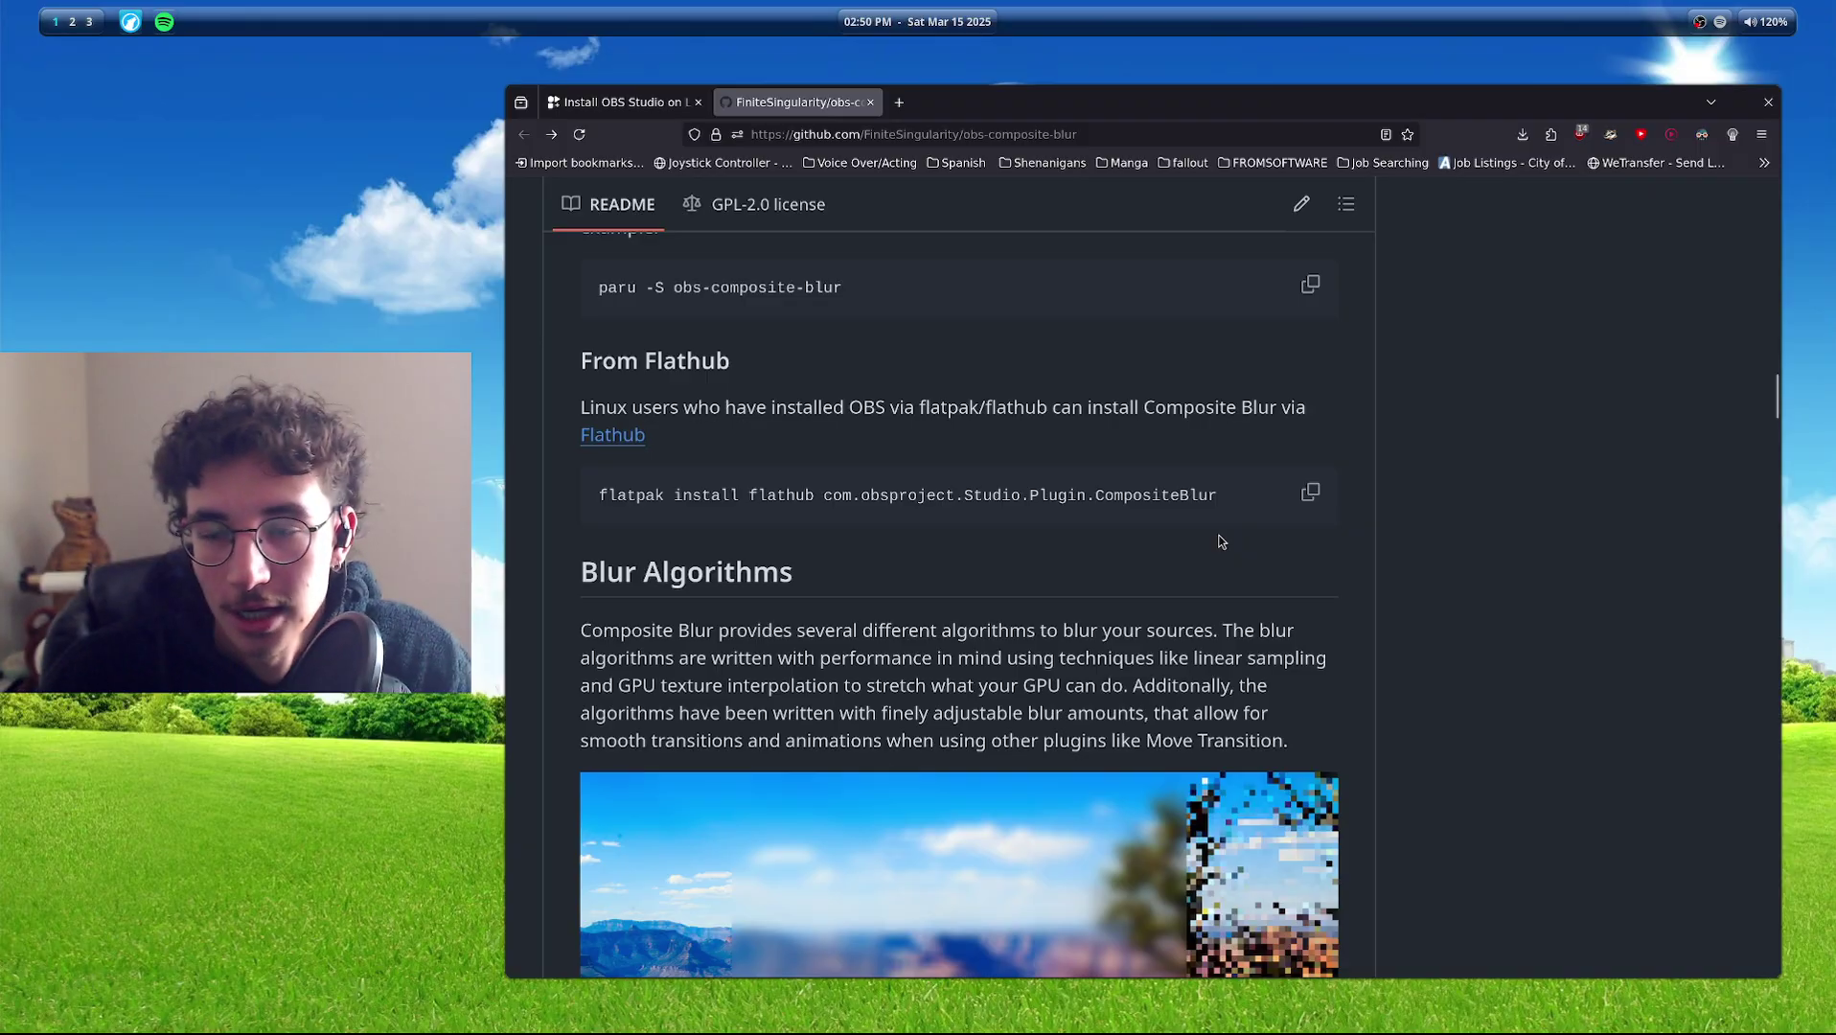
key("ctrl+shift+Tab")
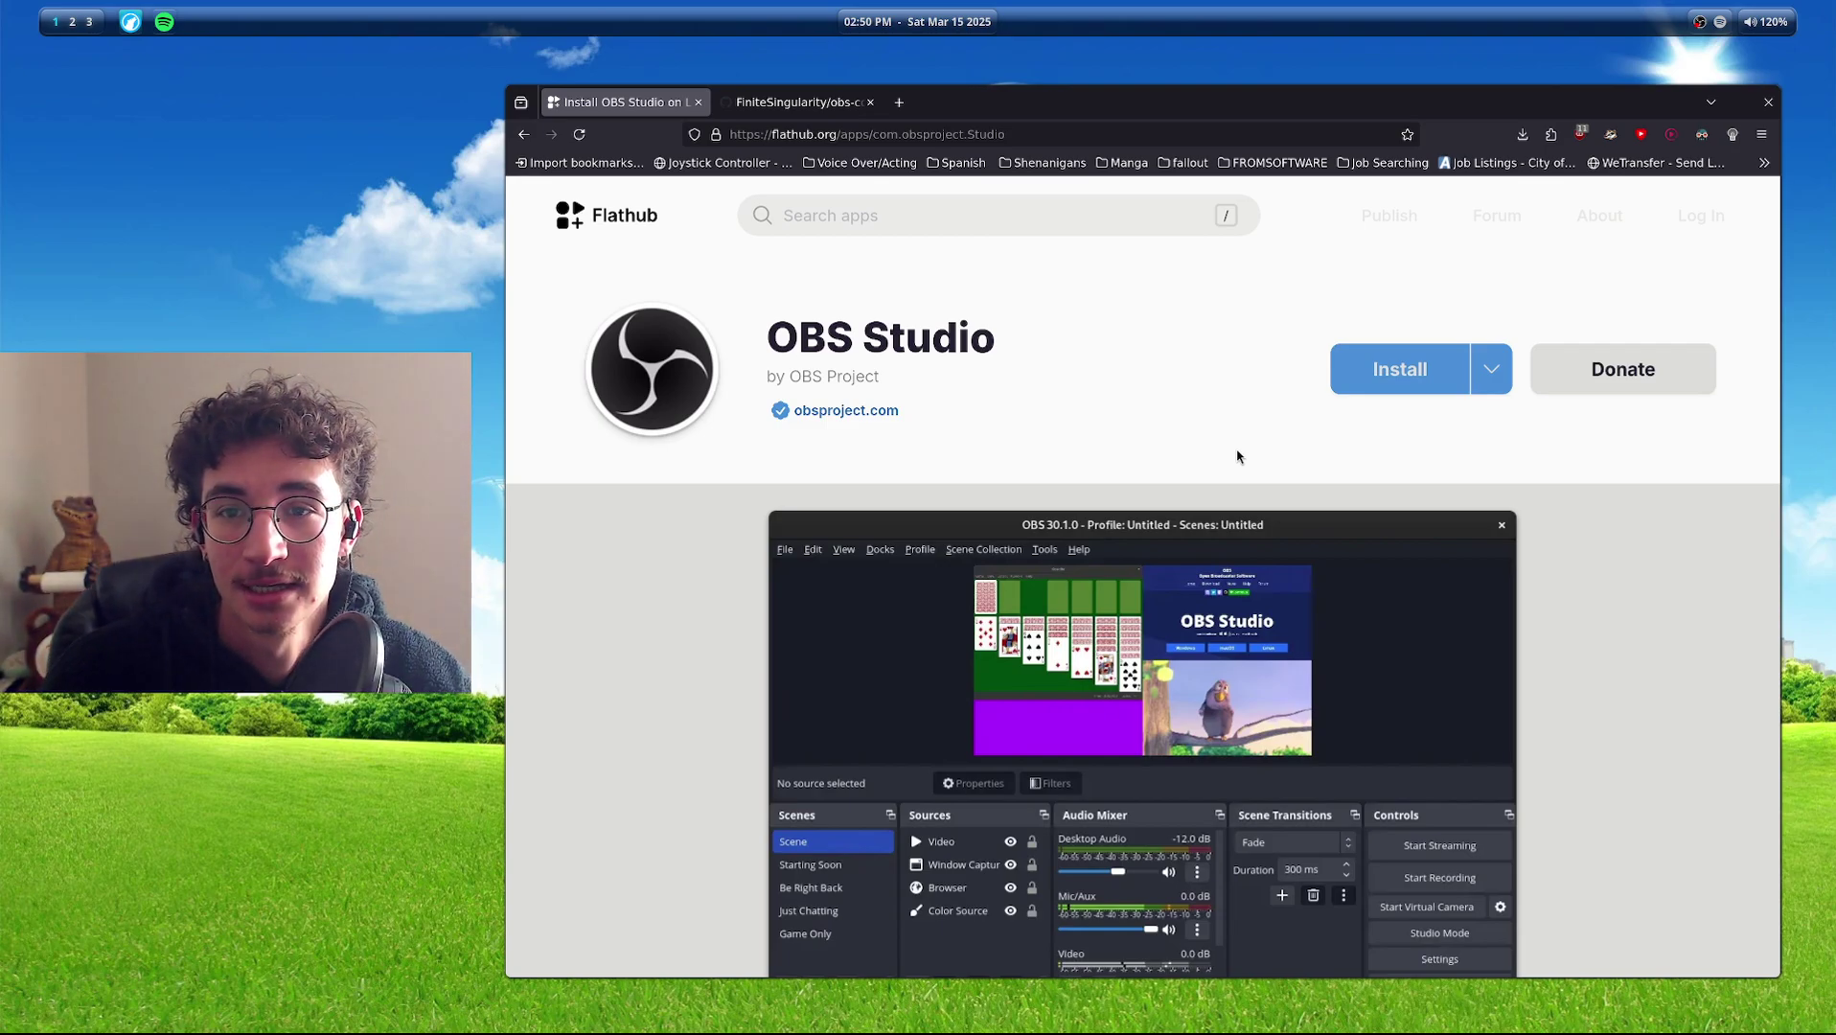
scroll(1097, 453, "down", 4)
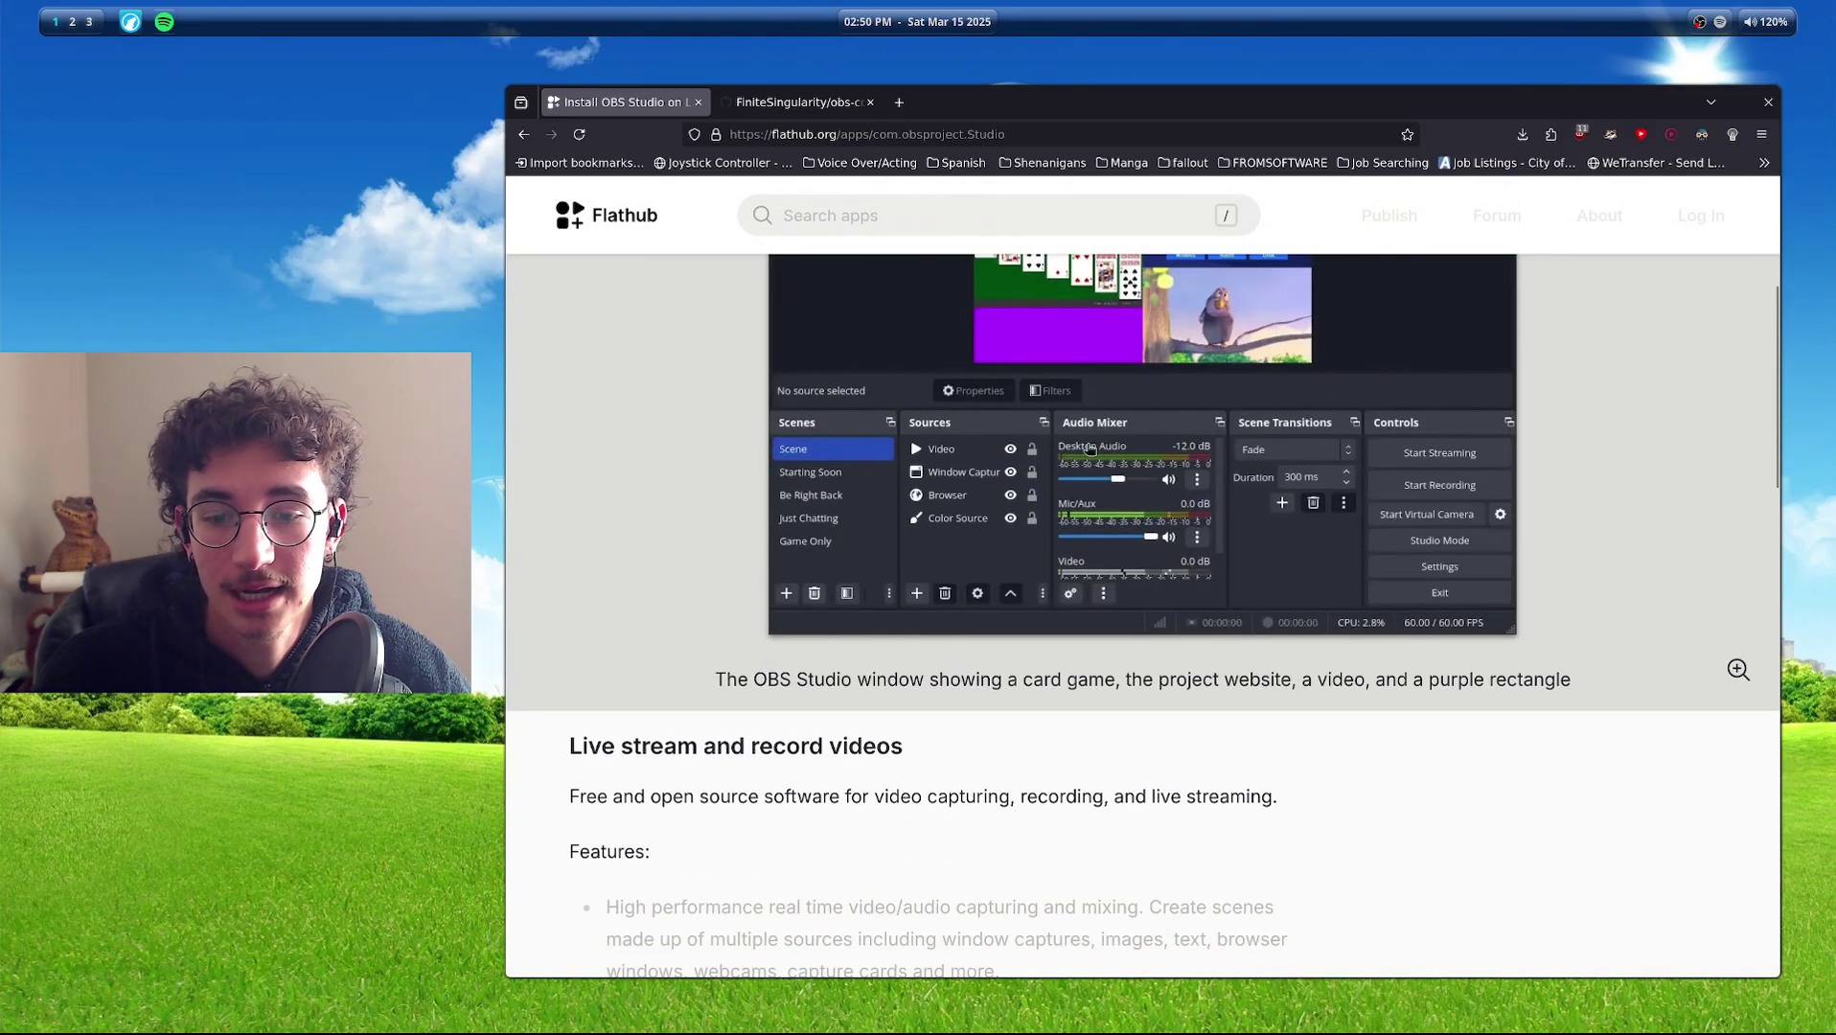
scroll(1090, 451, "down", 1)
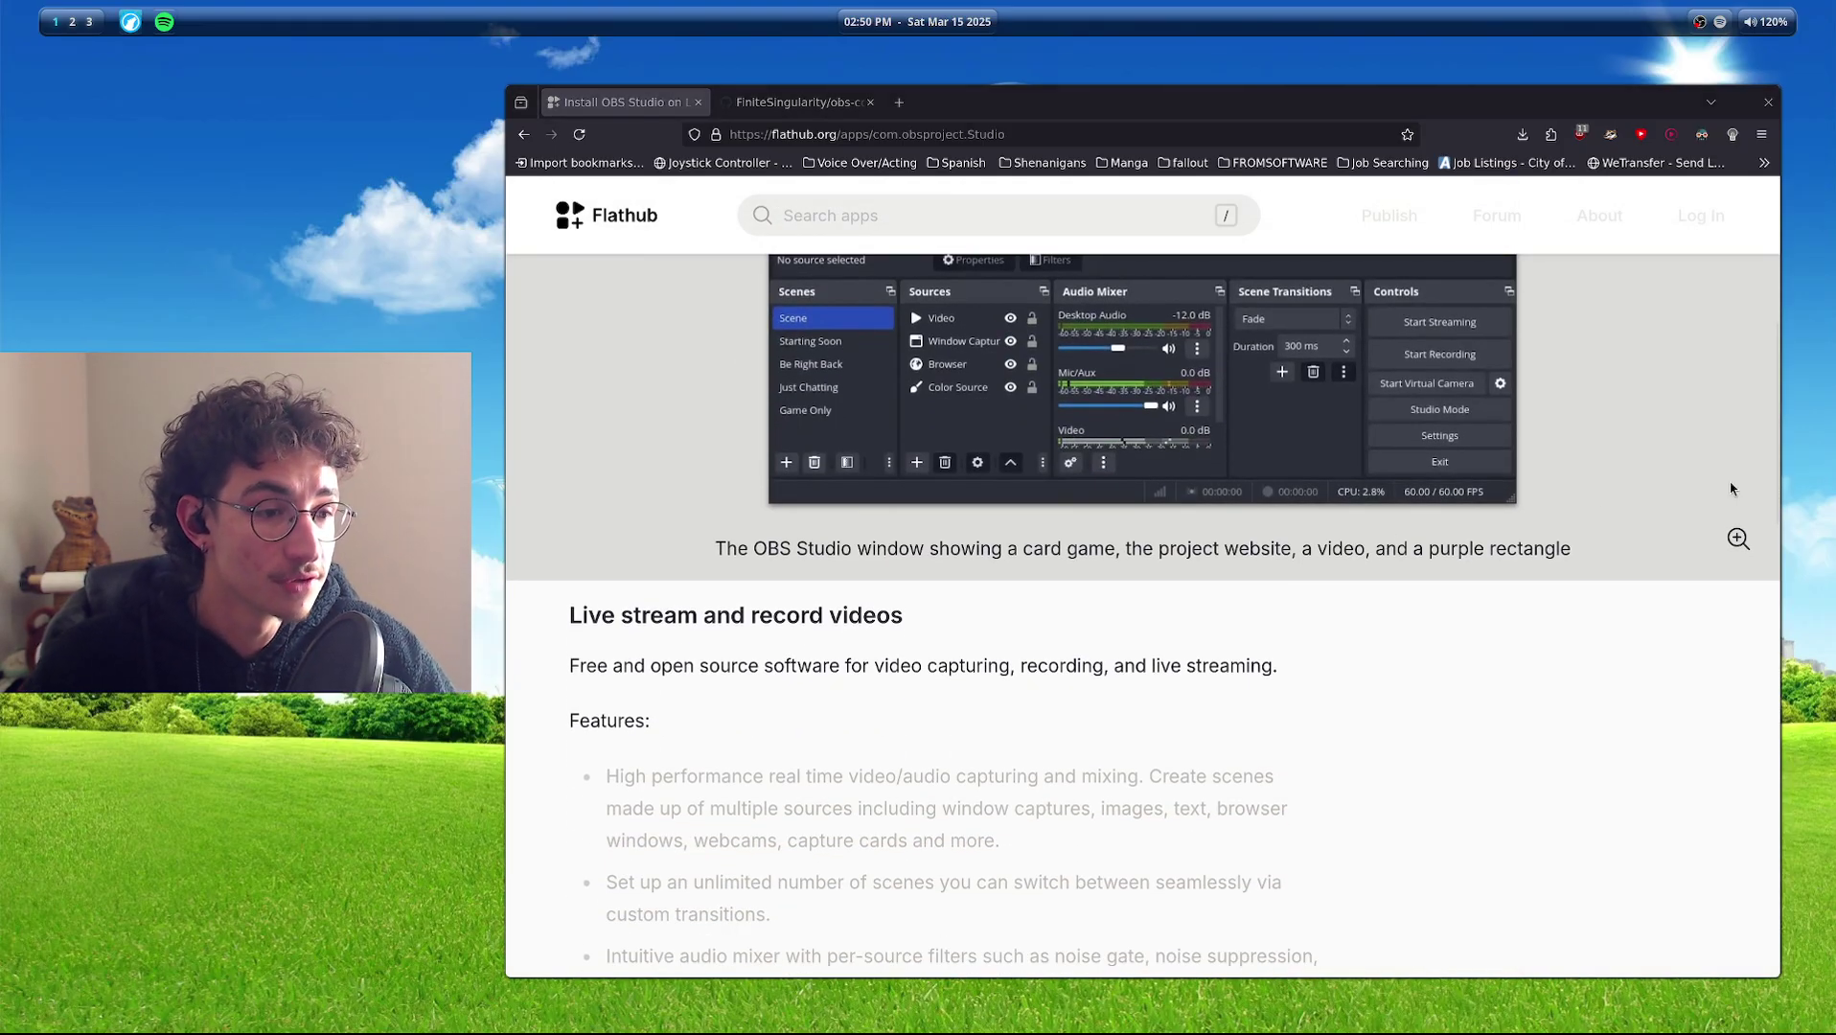